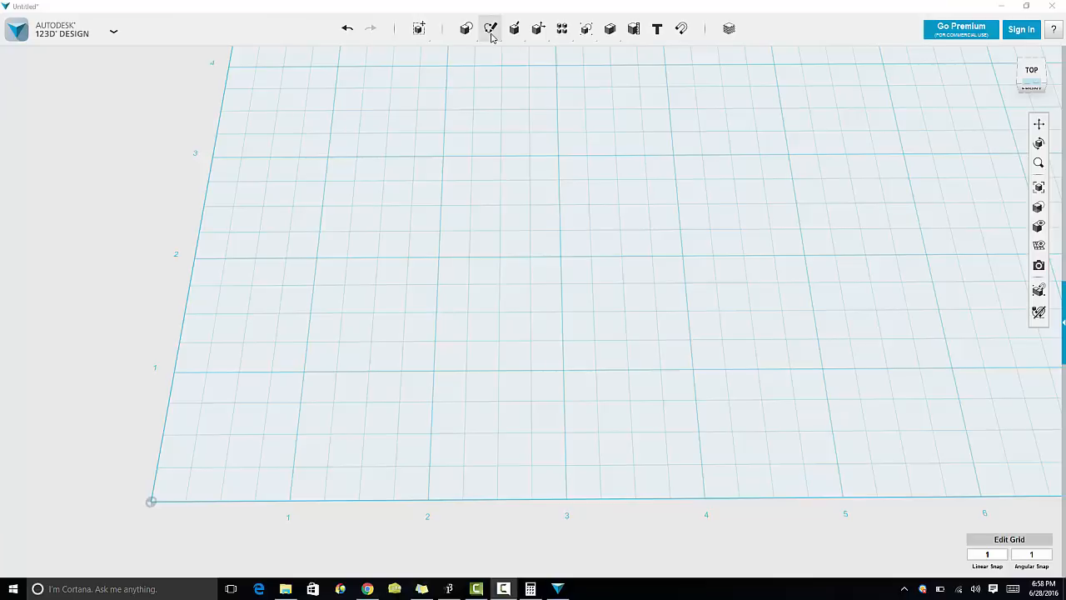
Step: Sketch a rectangle on the grid and set it to 3 in wide by 2 in tall
mouse_move(491, 32)
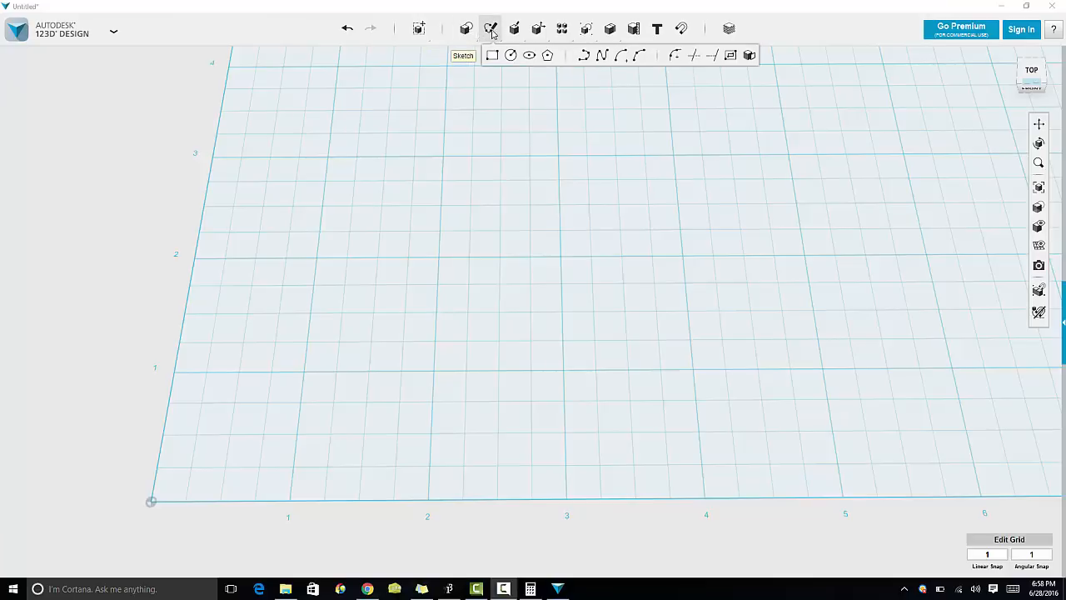
click(492, 57)
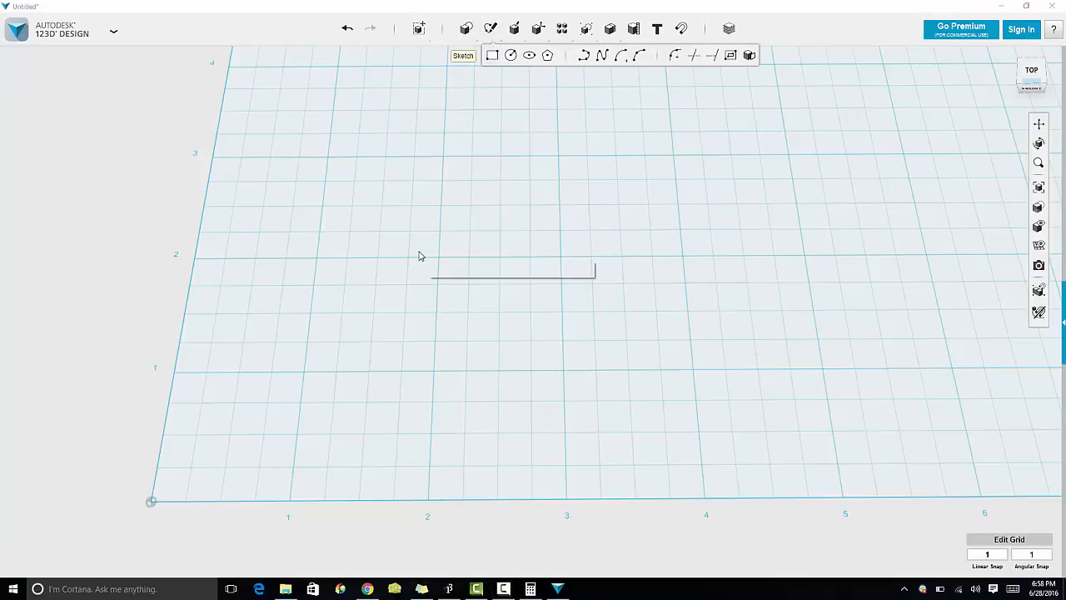
click(442, 162)
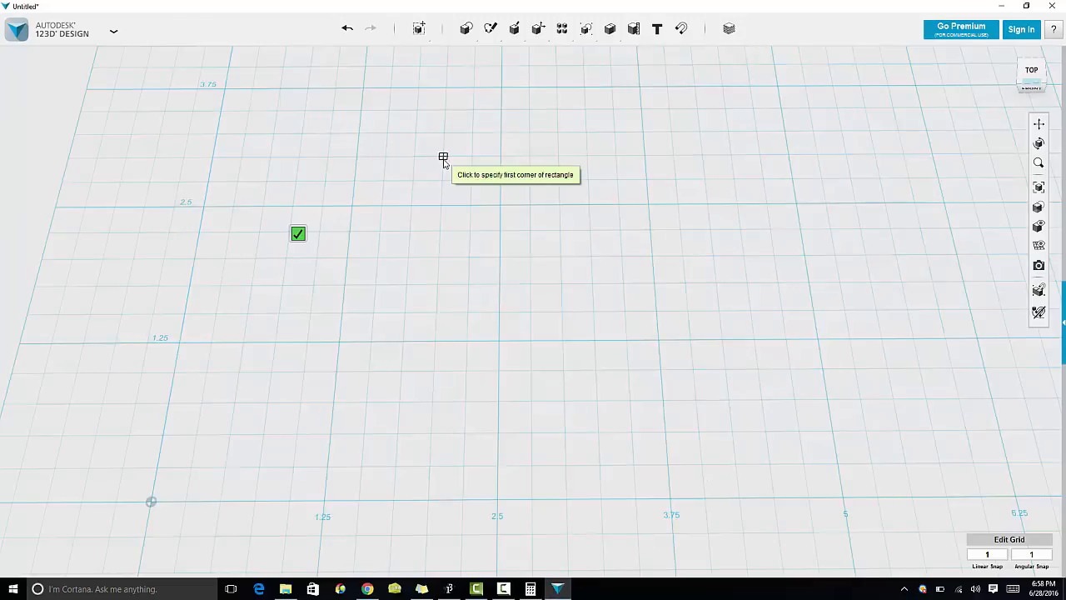
click(352, 206)
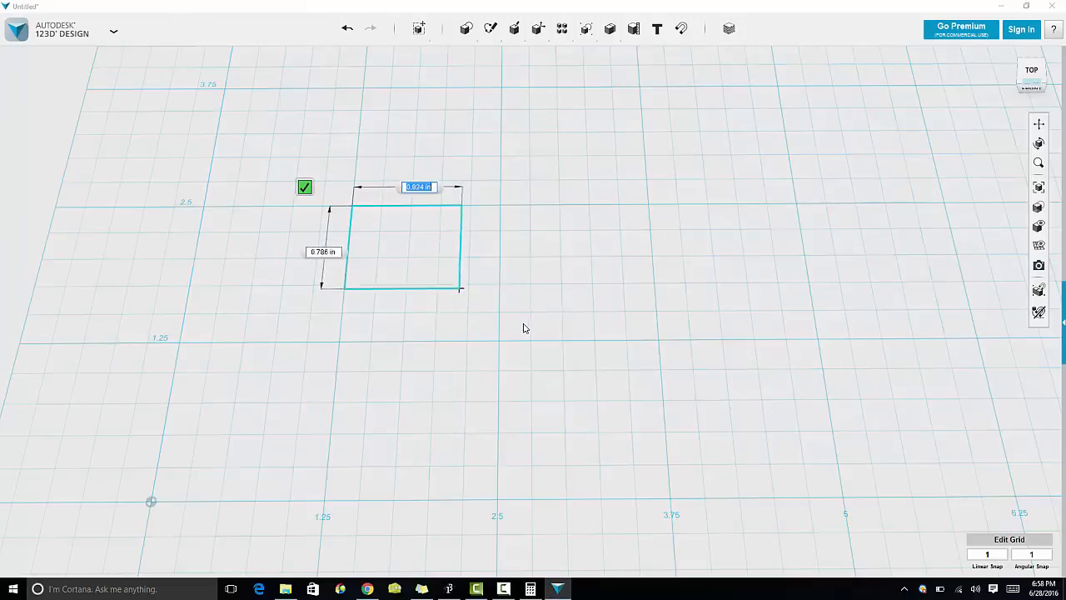
text(3)
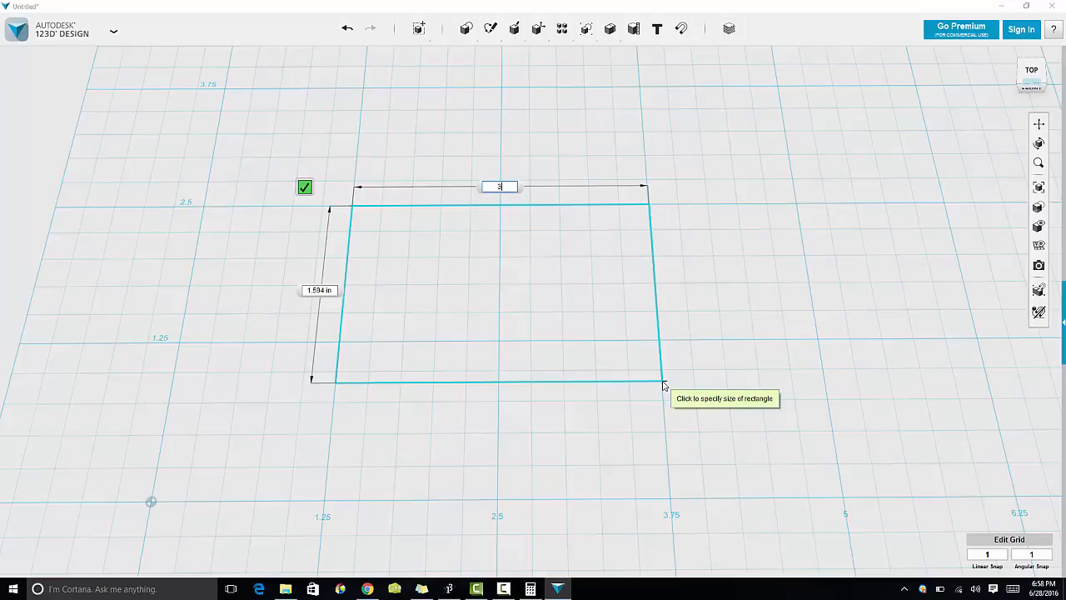
key(Tab)
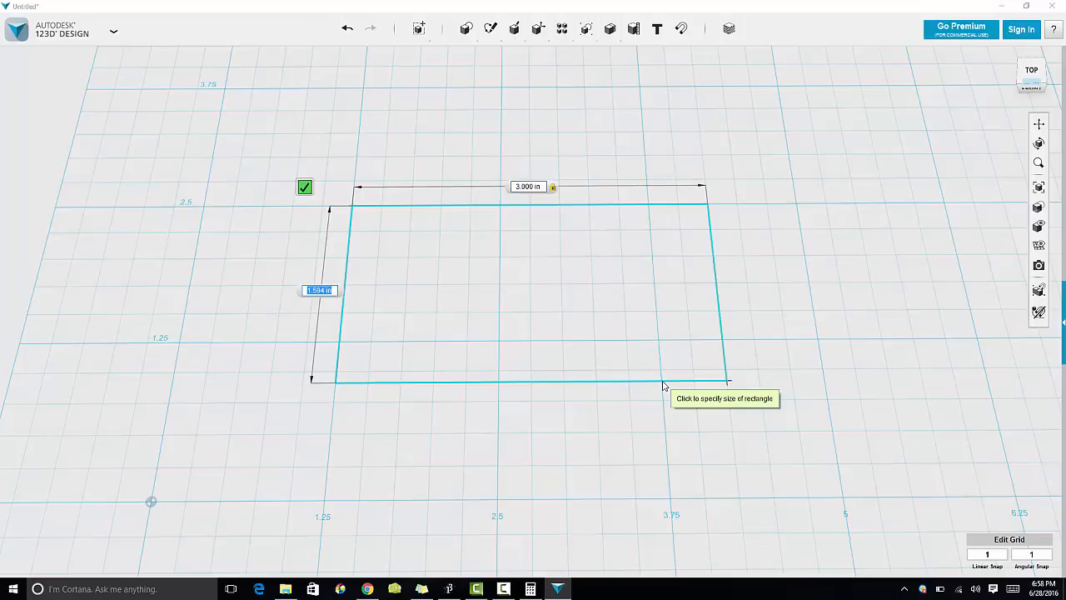
text(2)
key(Tab)
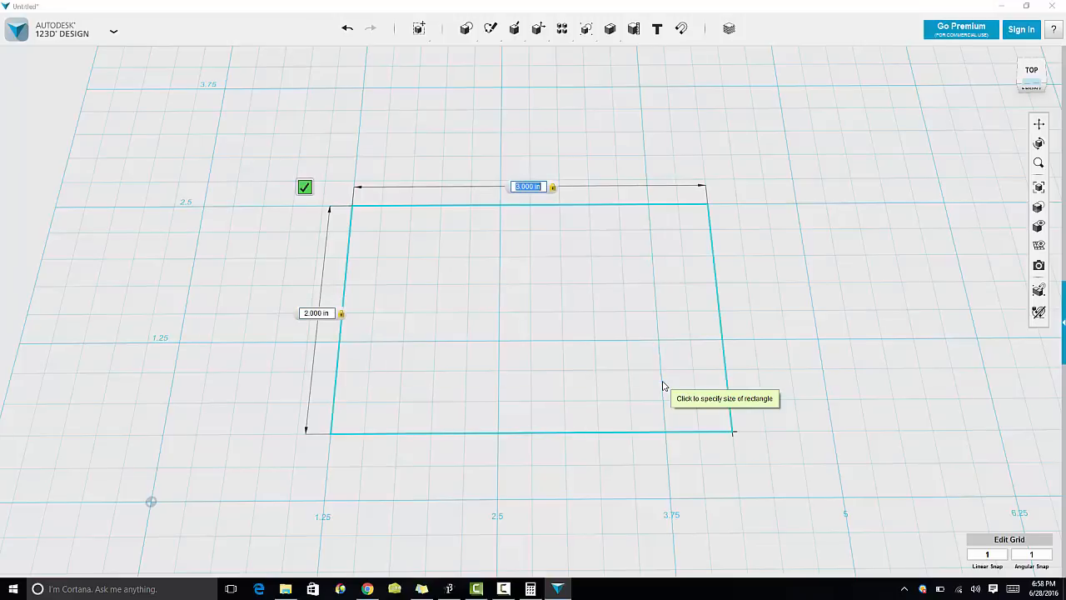
key(Return)
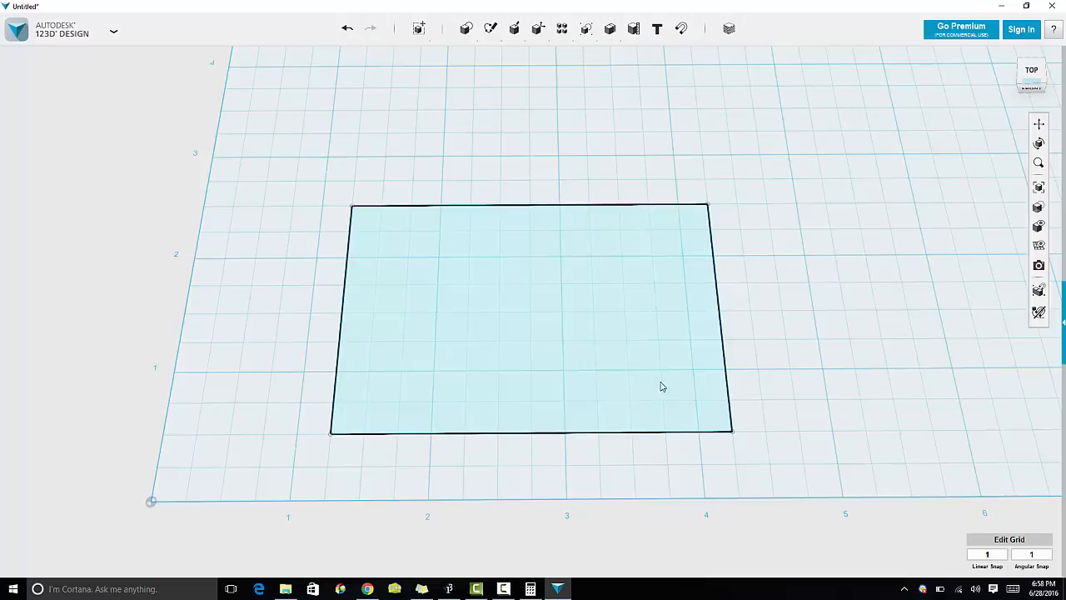
click(458, 368)
click(336, 375)
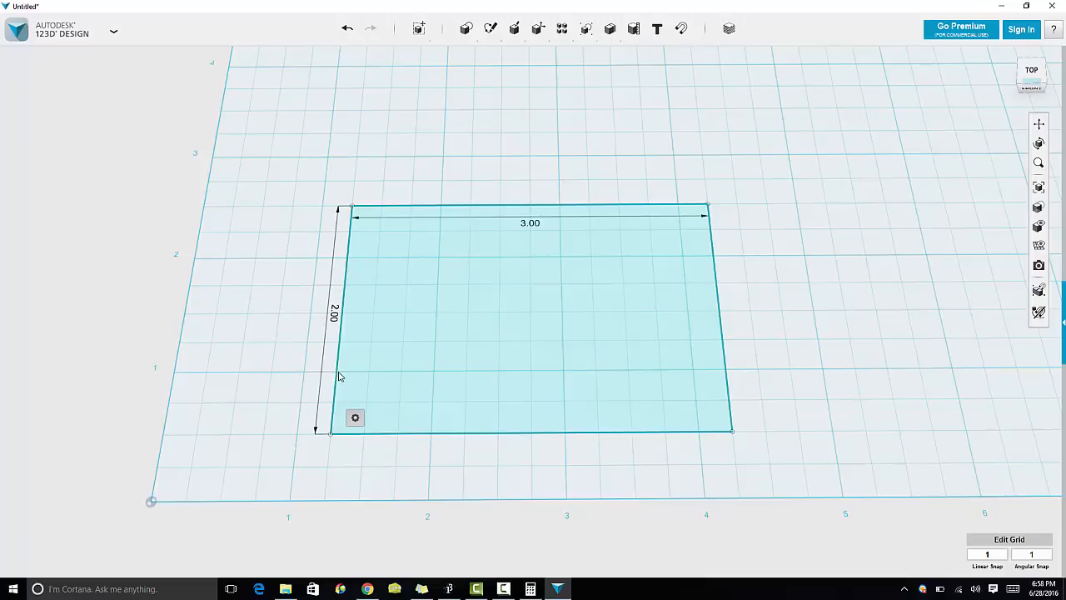
click(414, 183)
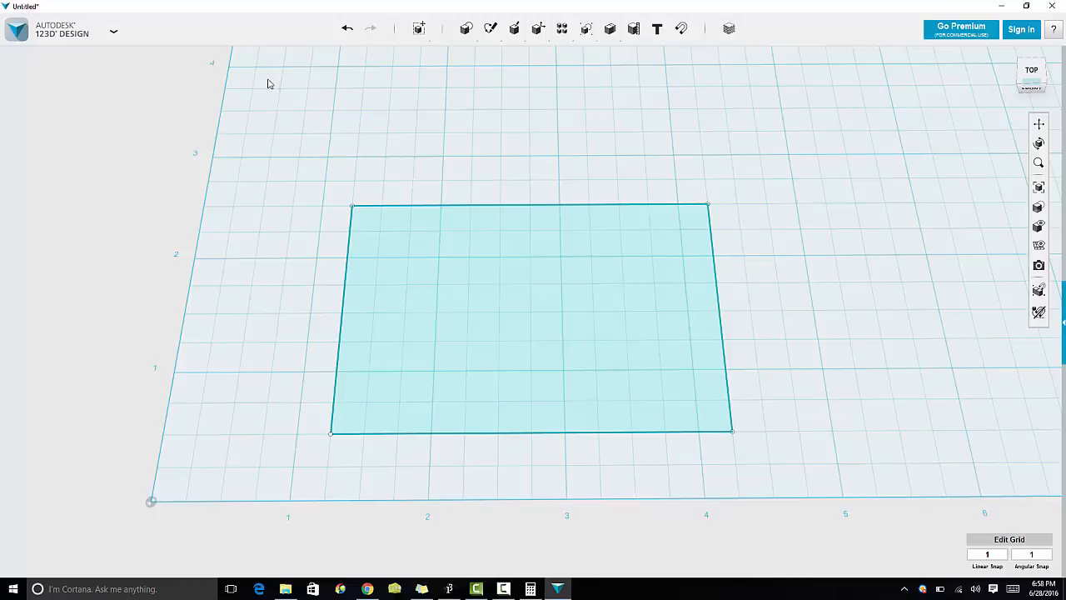
Step: Save a copy to the computer as "project box" in the CAD Files folder, replacing the existing file
click(113, 32)
mouse_move(79, 125)
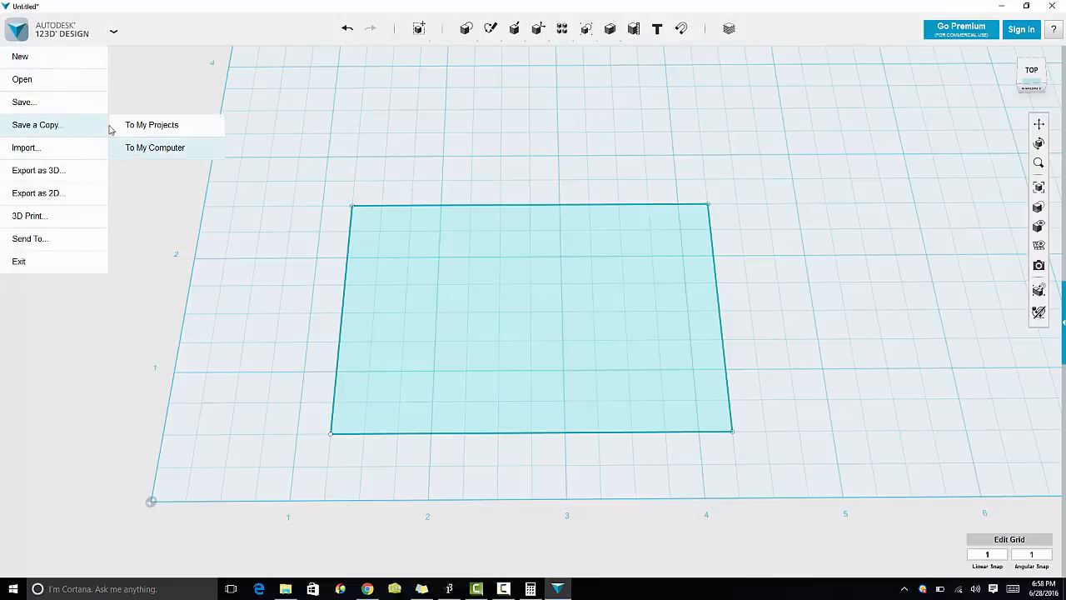
mouse_move(84, 102)
click(149, 125)
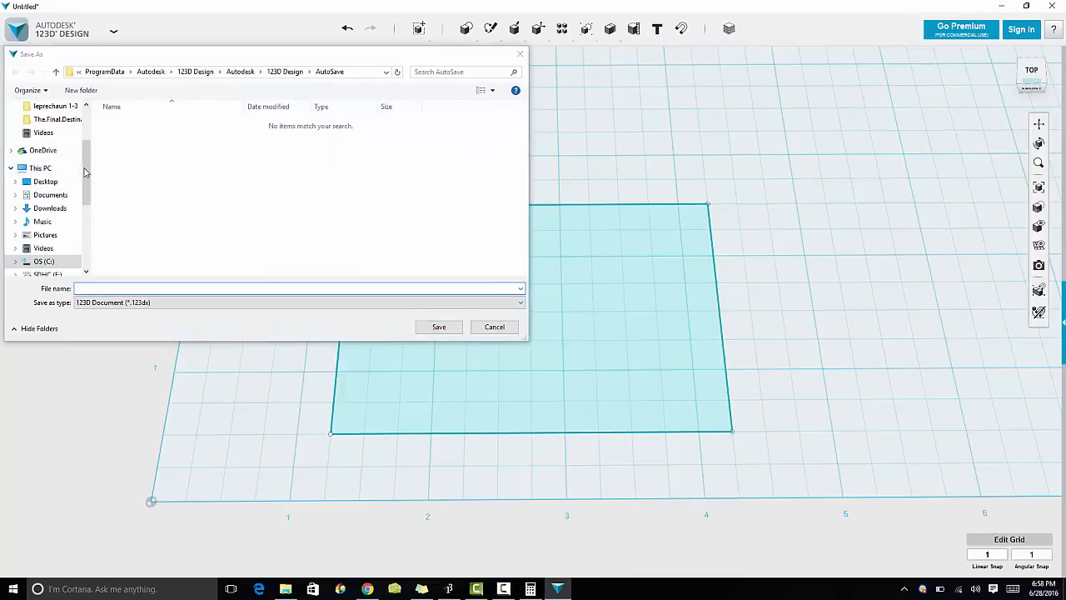
scroll(36, 160, up, 3)
click(49, 178)
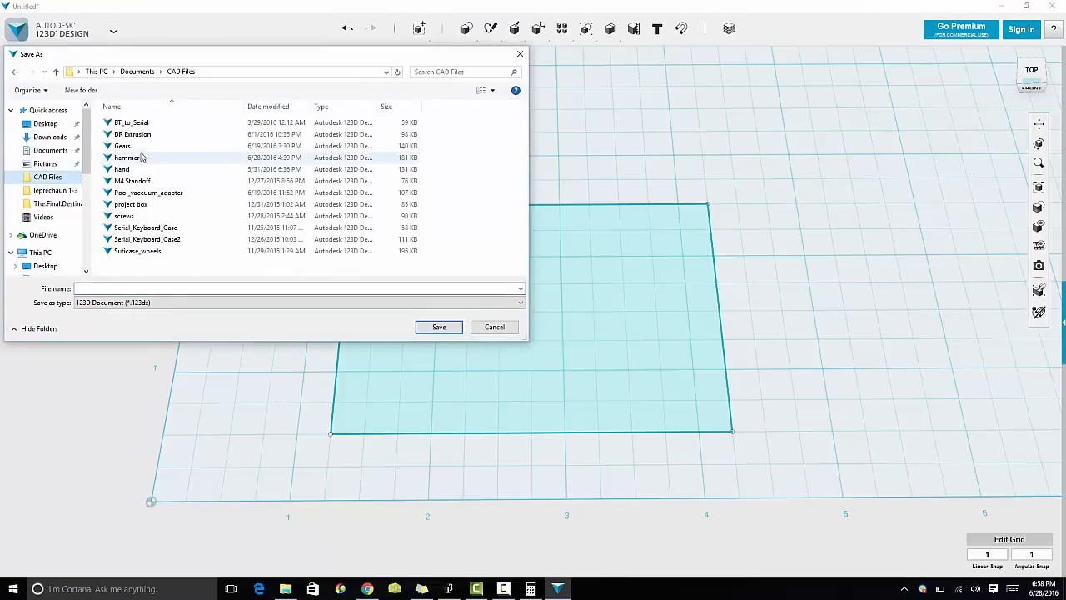
click(146, 209)
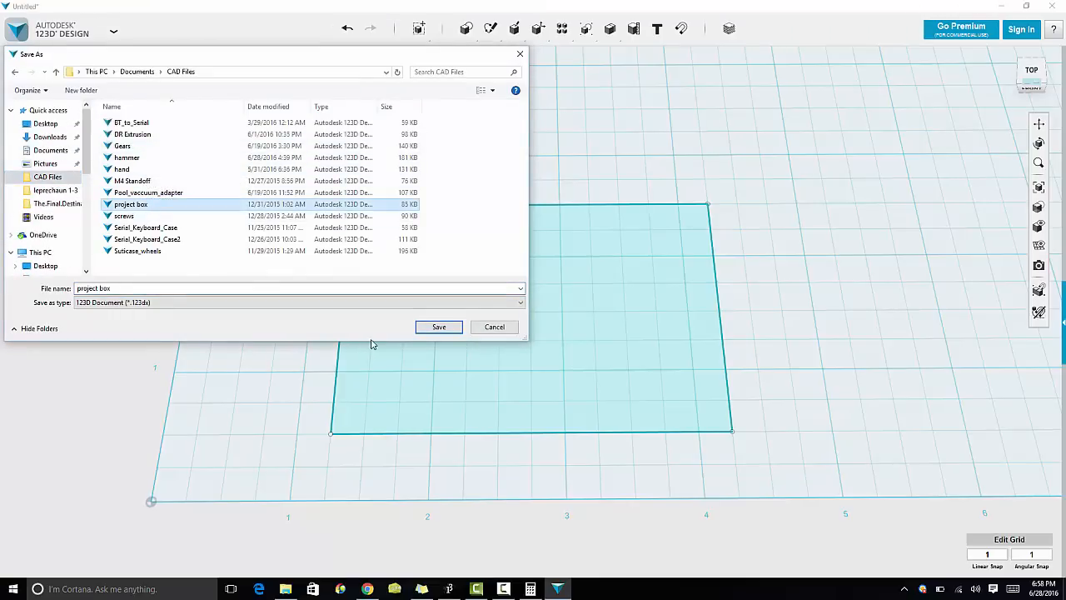
click(433, 328)
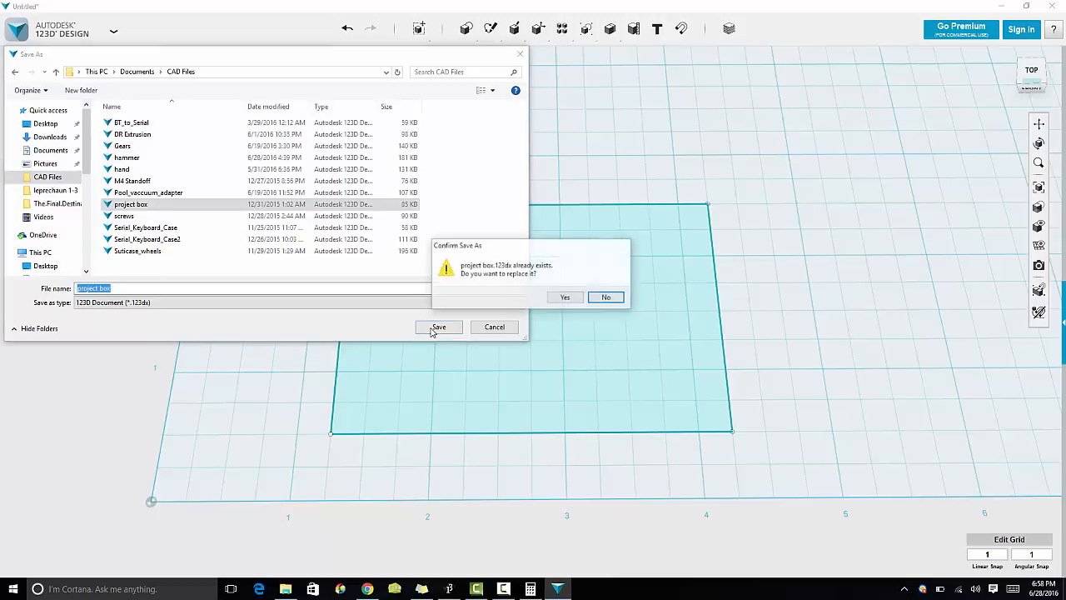
click(564, 297)
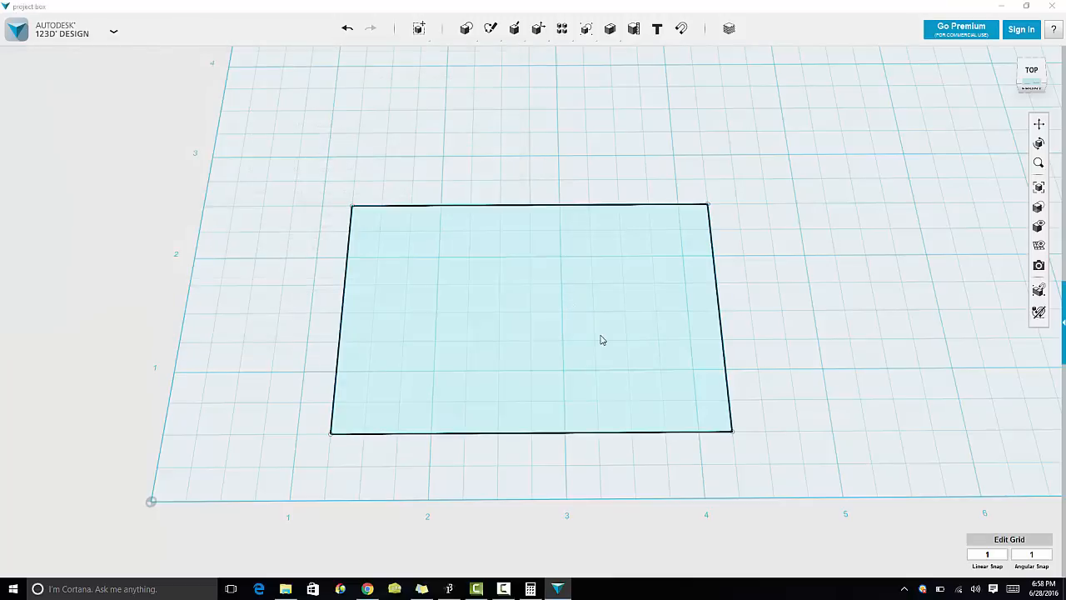
Step: Fillet the rectangle's top-left corner with a 0.25 in radius
mouse_move(490, 30)
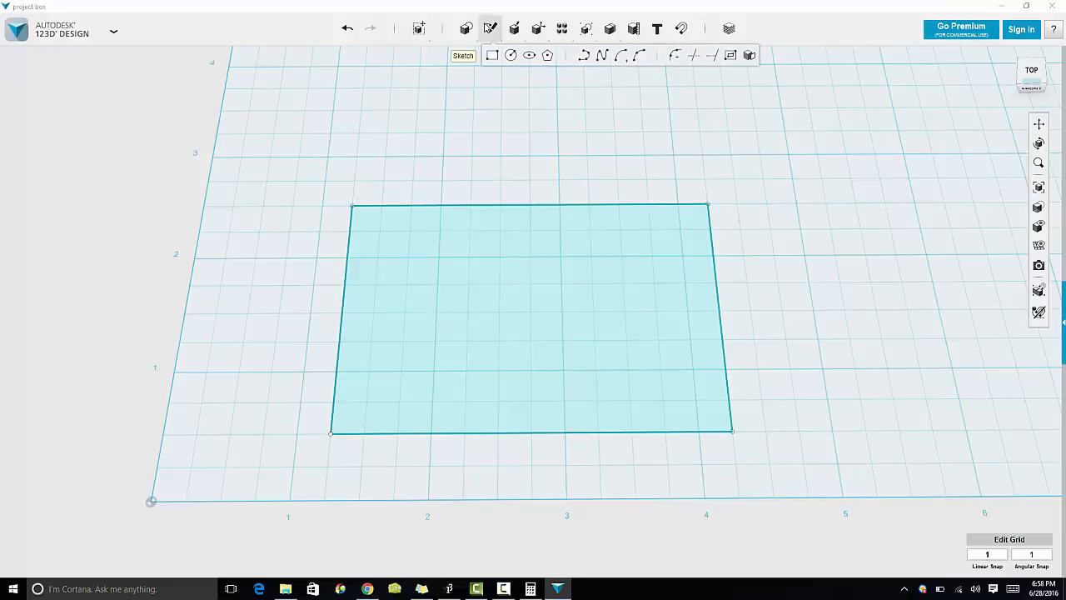
click(492, 56)
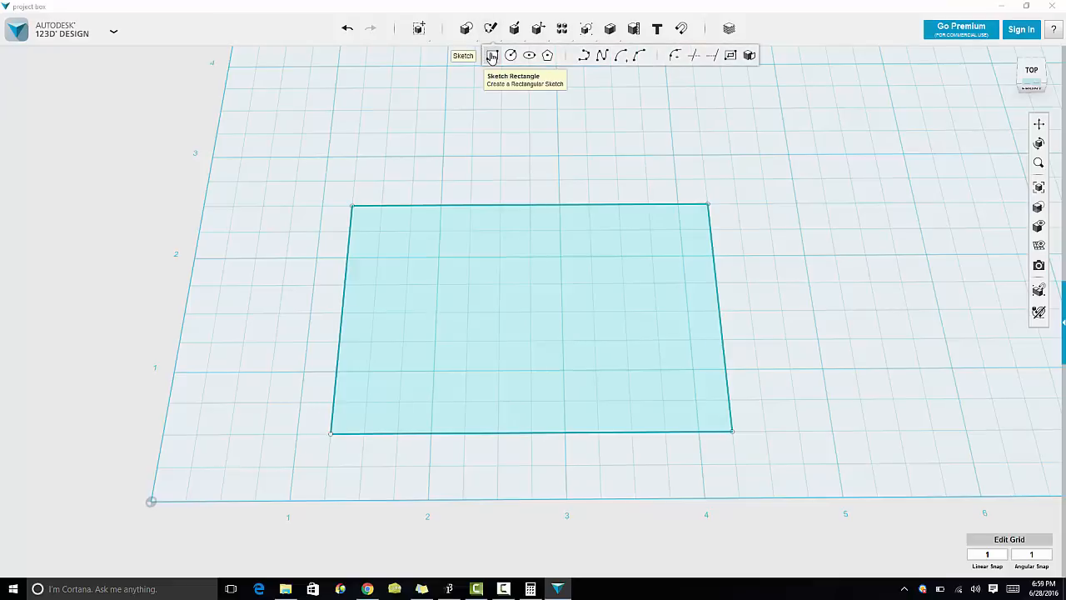
click(673, 55)
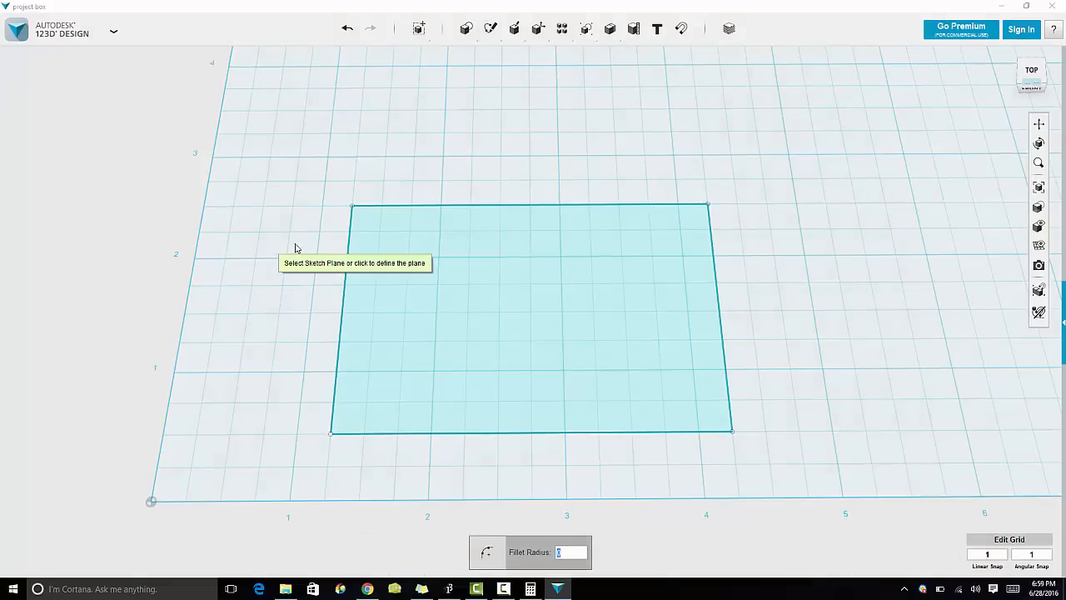
click(351, 245)
mouse_move(610, 30)
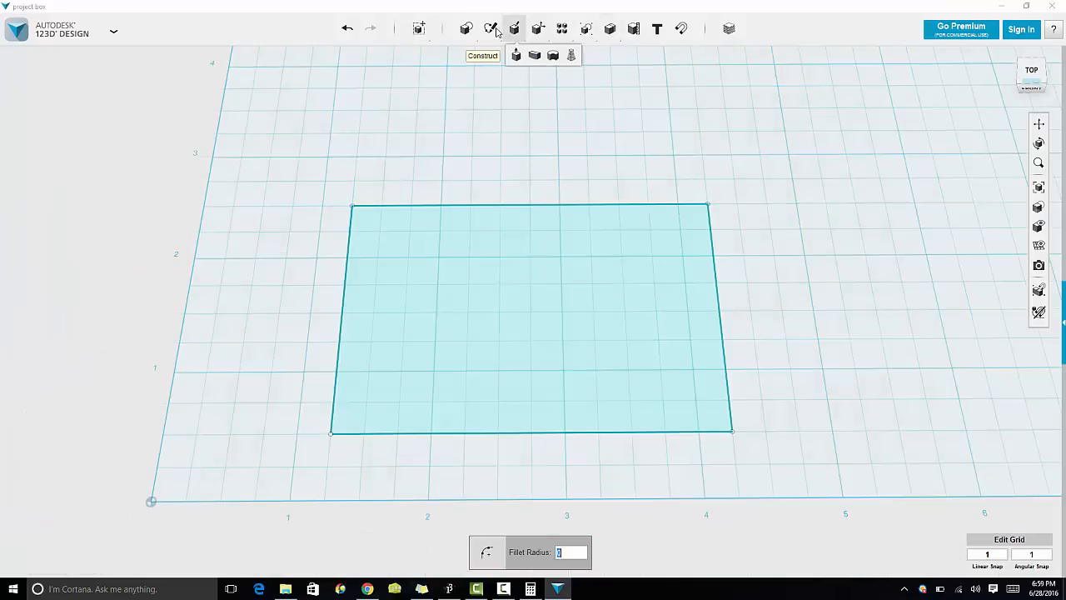
mouse_move(493, 30)
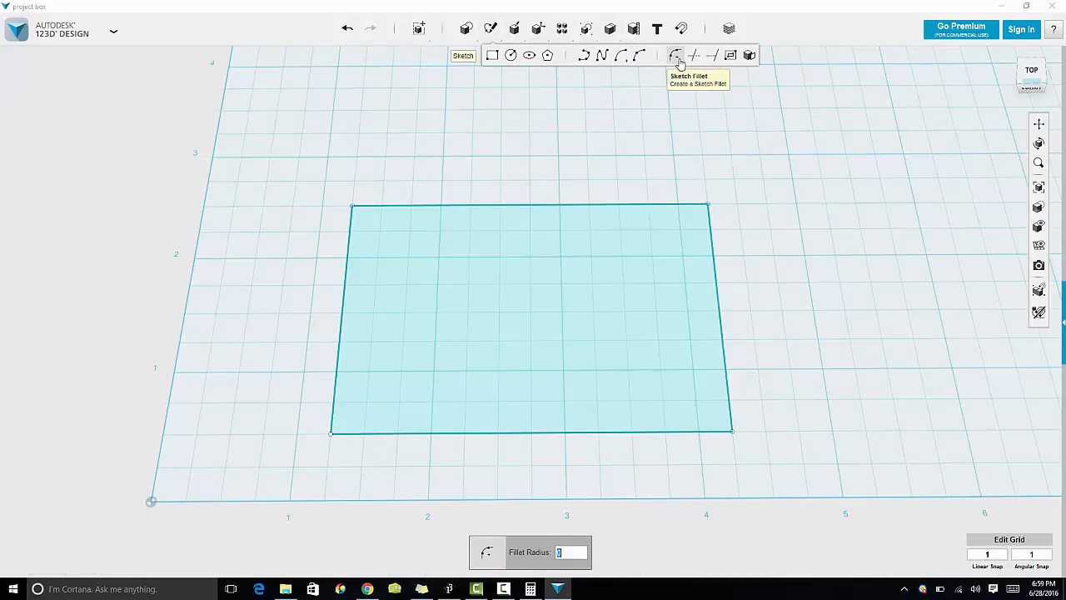
click(351, 273)
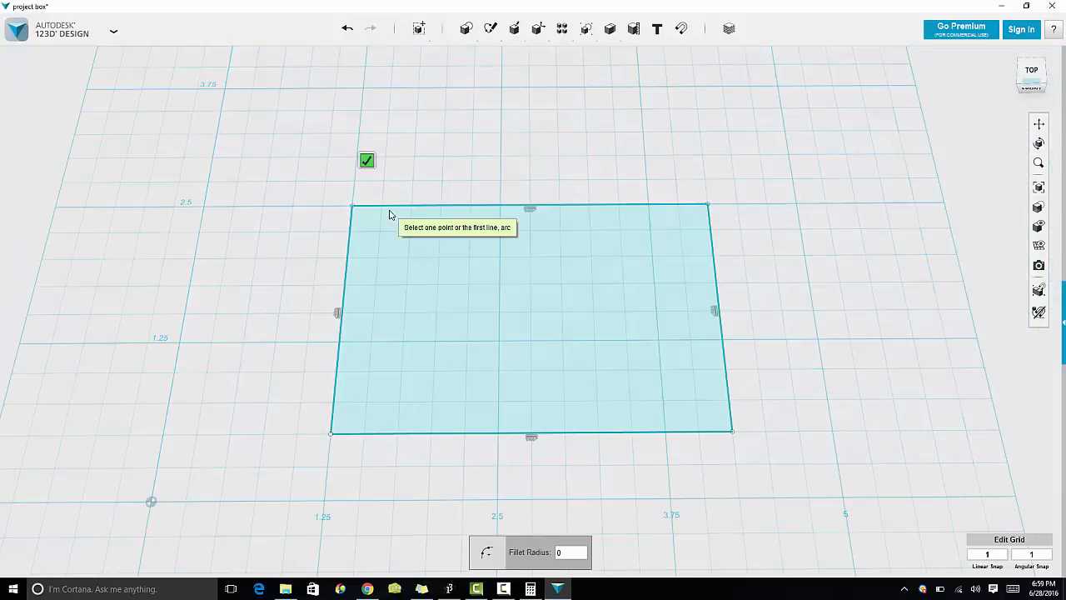
click(352, 208)
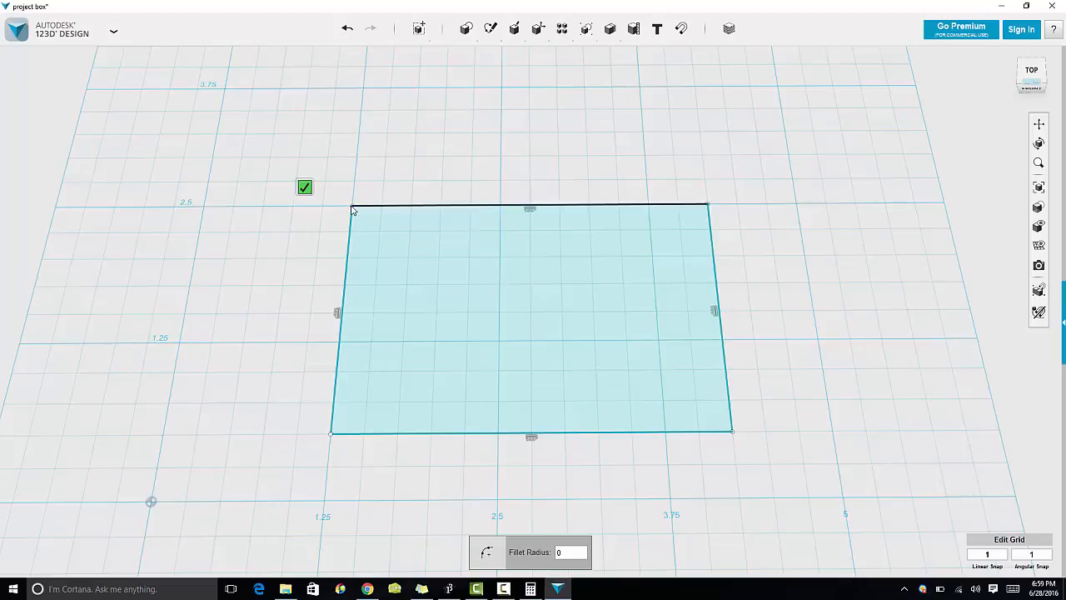
click(350, 215)
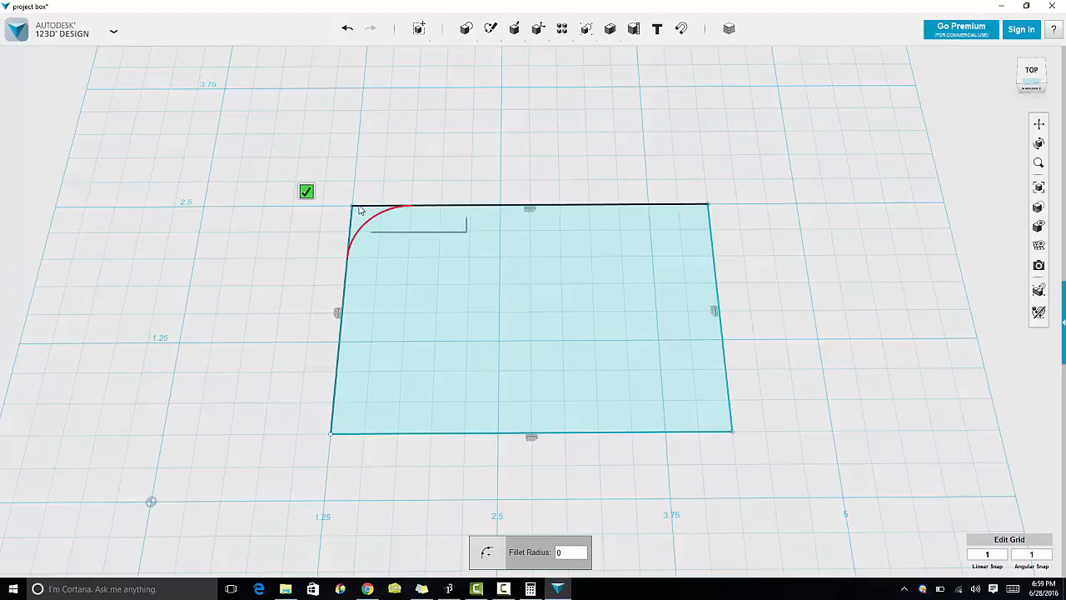
click(360, 209)
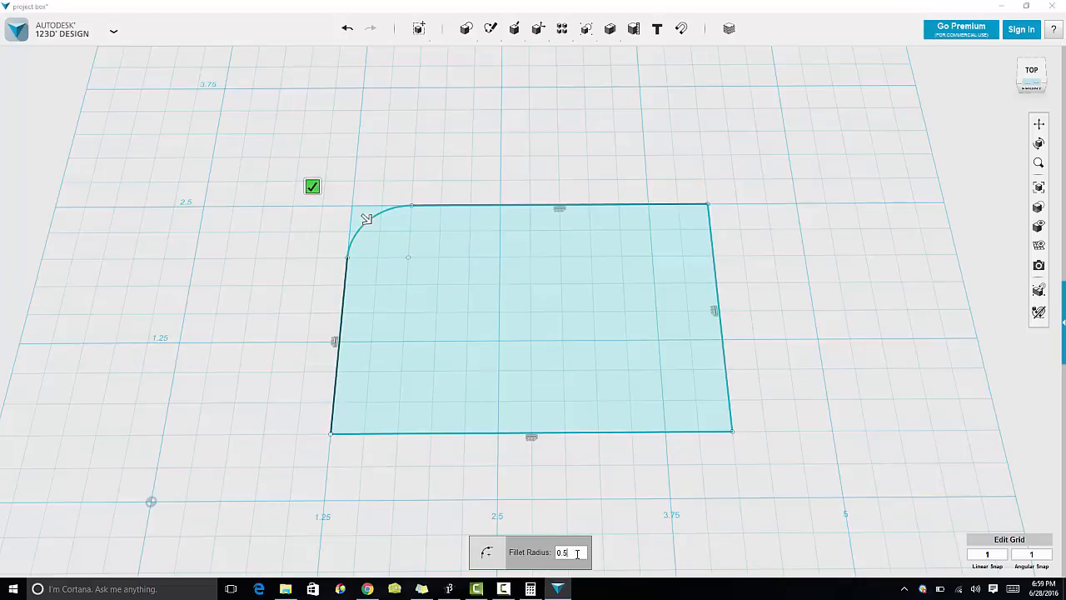
key(BackSpace)
key(BackSpace)
text(.25)
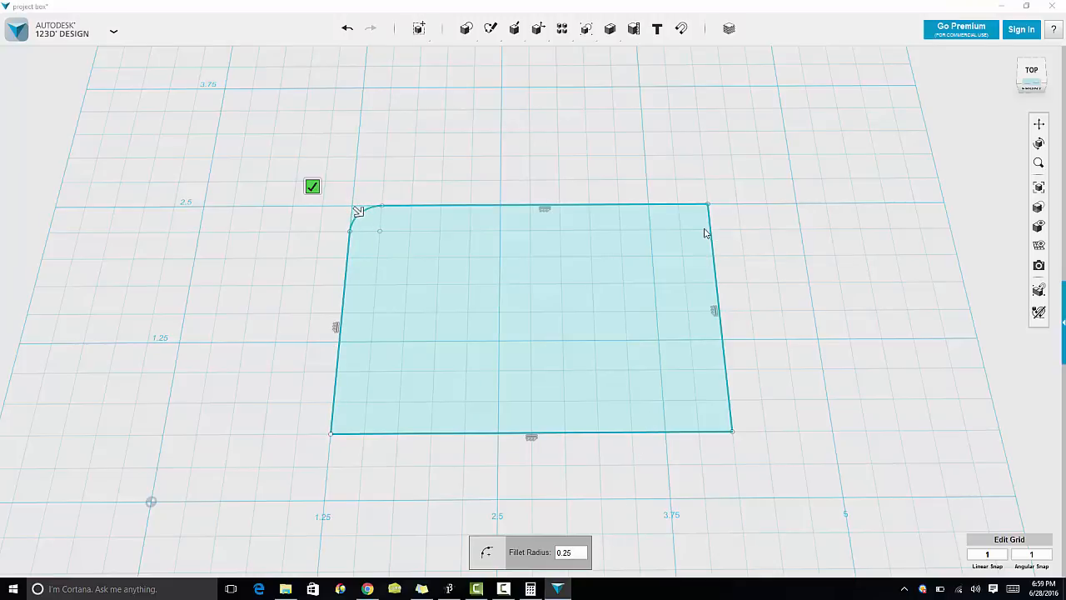
key(Return)
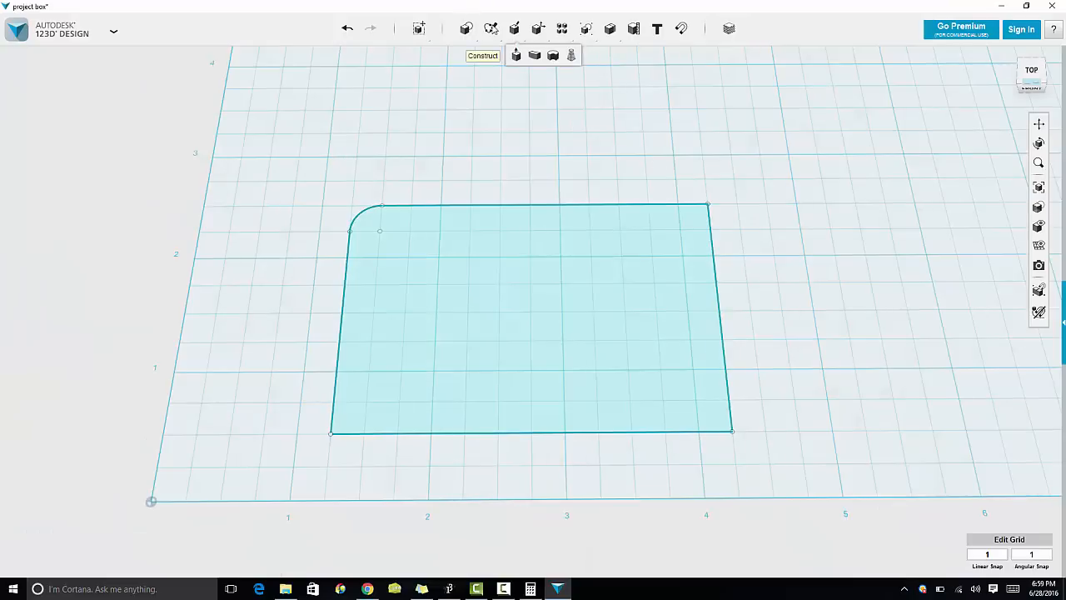
Step: Try filleting the top-right corner with a 0.5 in radius, then undo that fillet
mouse_move(490, 29)
click(673, 55)
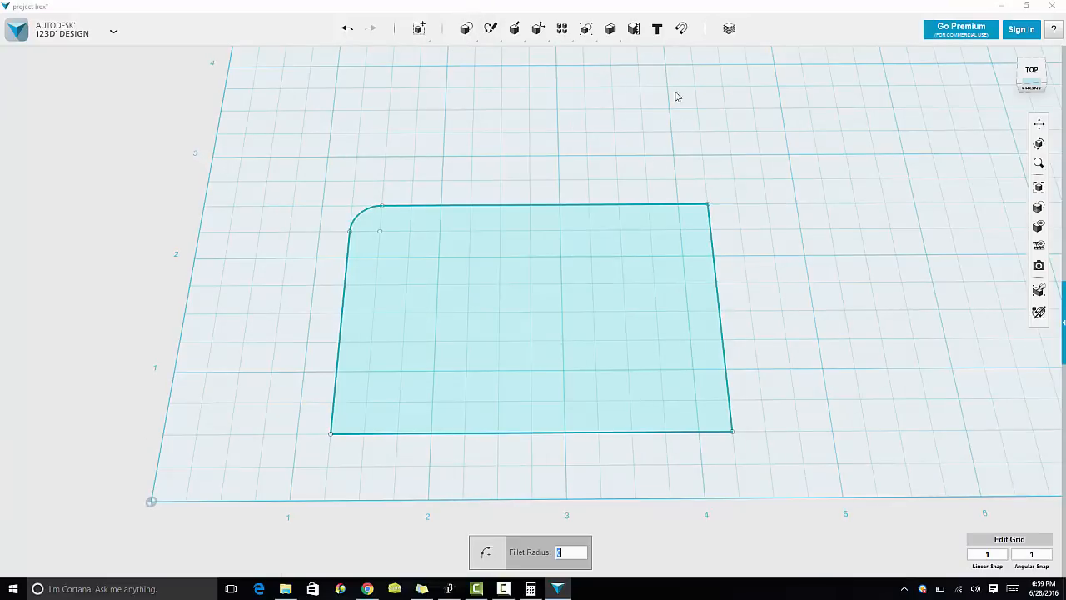
click(711, 254)
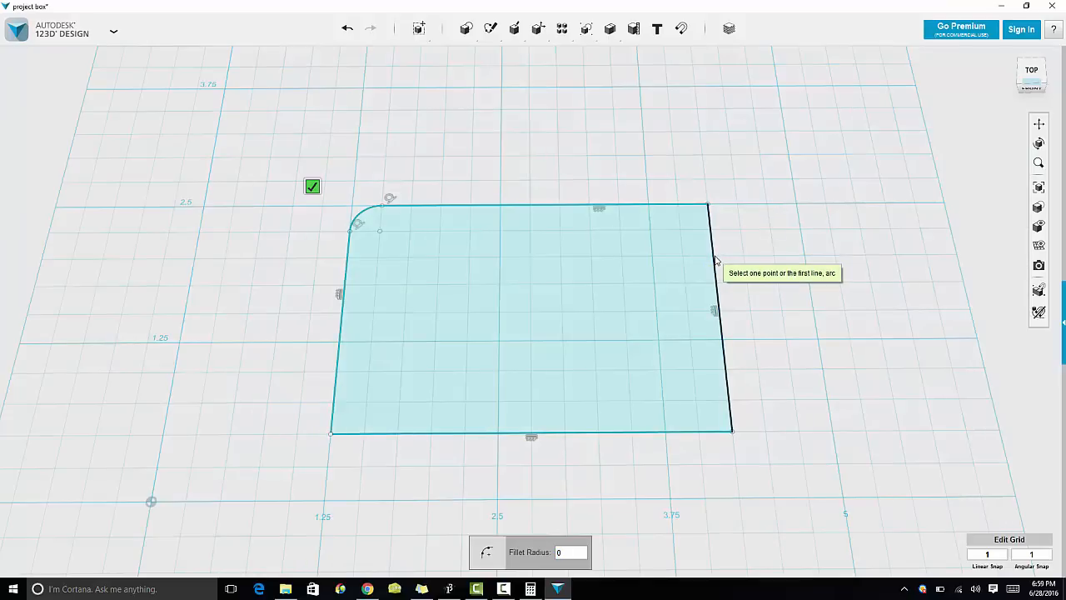
click(717, 262)
click(676, 208)
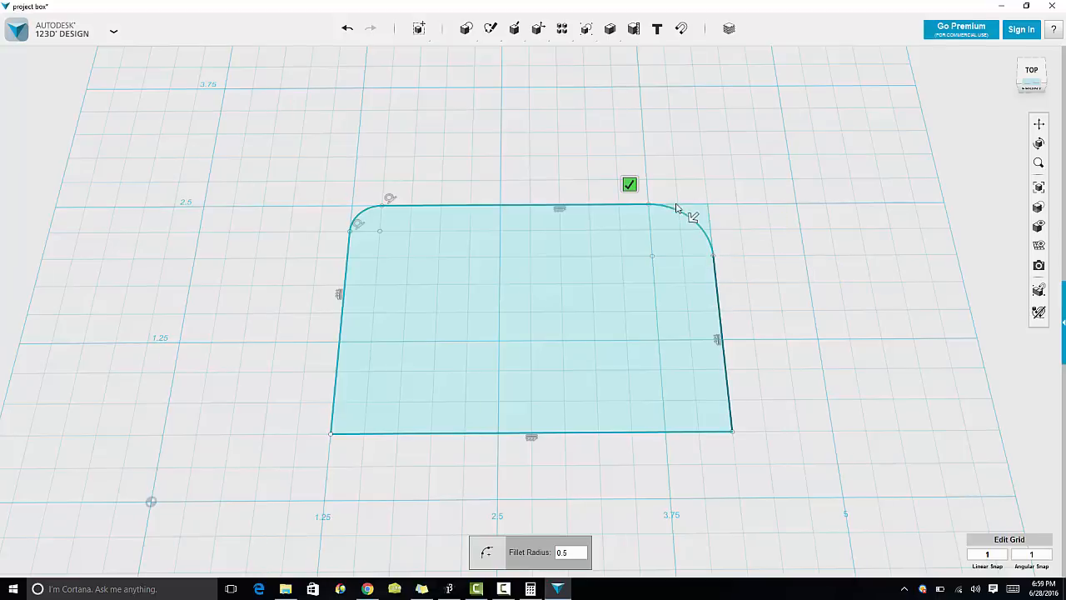
click(706, 435)
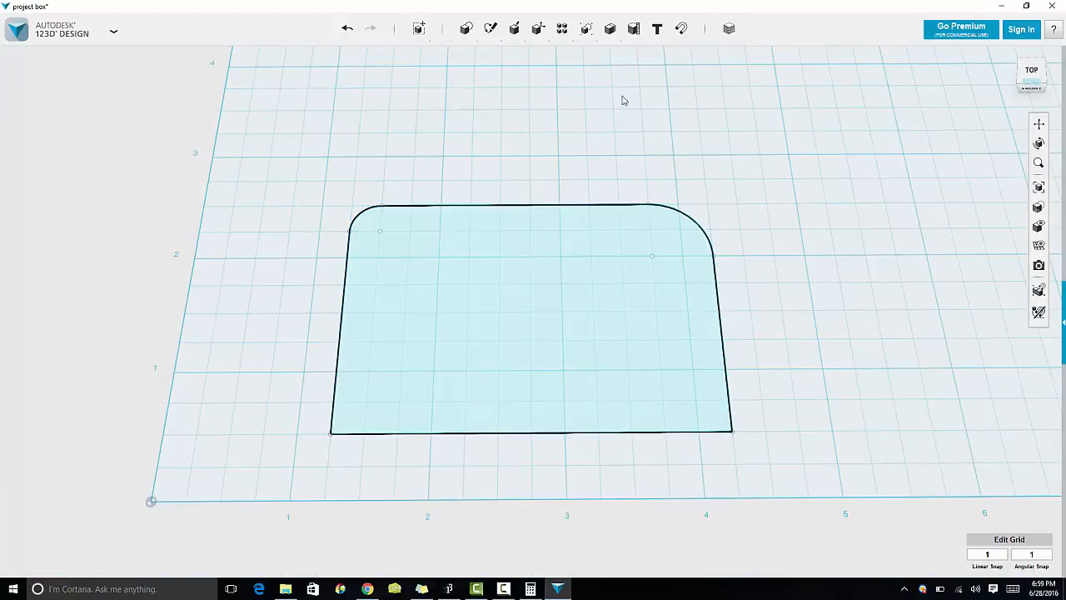
key(ctrl+z)
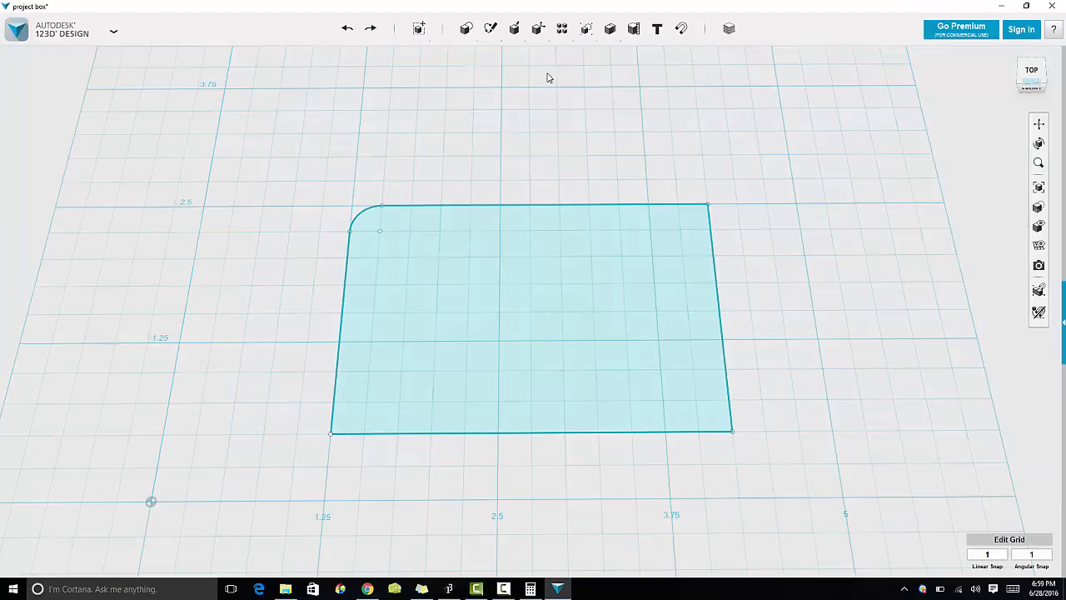
Step: Fillet the rectangle's top-right corner with a 0.5 in radius
mouse_move(491, 28)
click(675, 56)
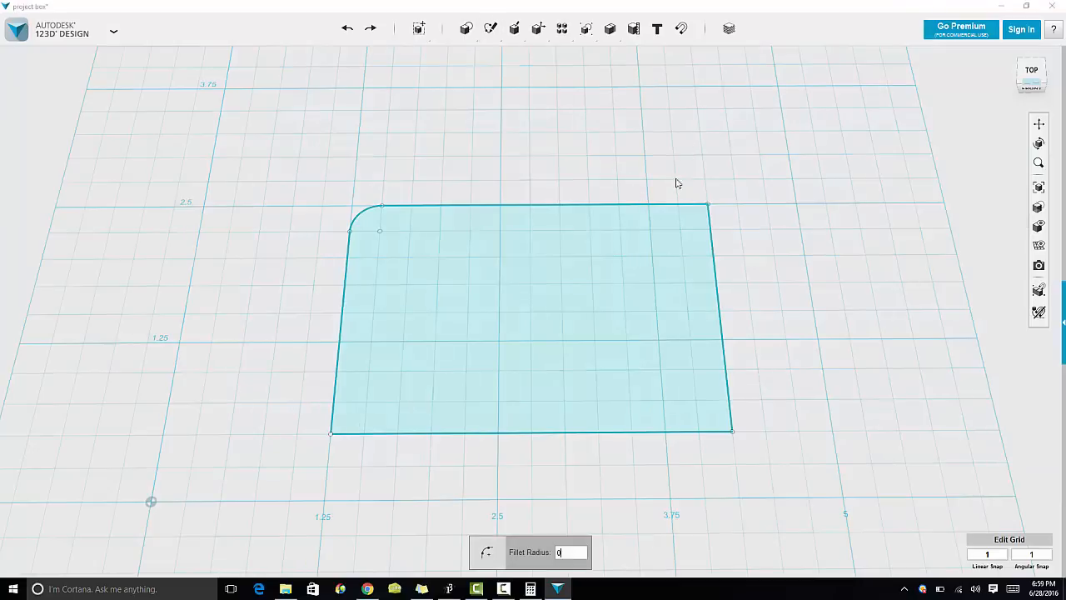
click(671, 210)
click(715, 245)
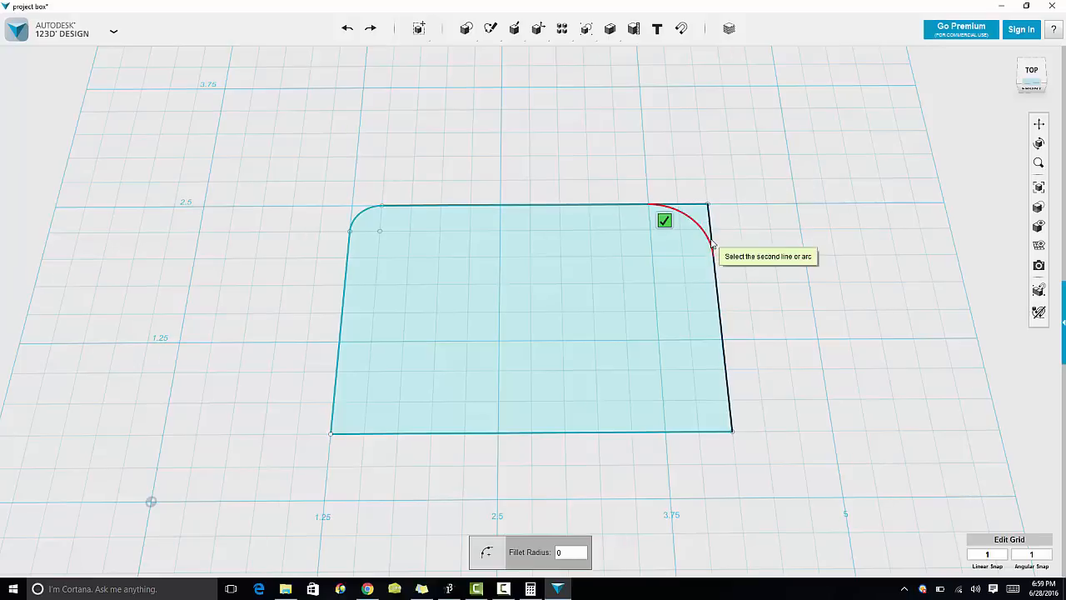
text(0.5)
key(BackSpace)
key(BackSpace)
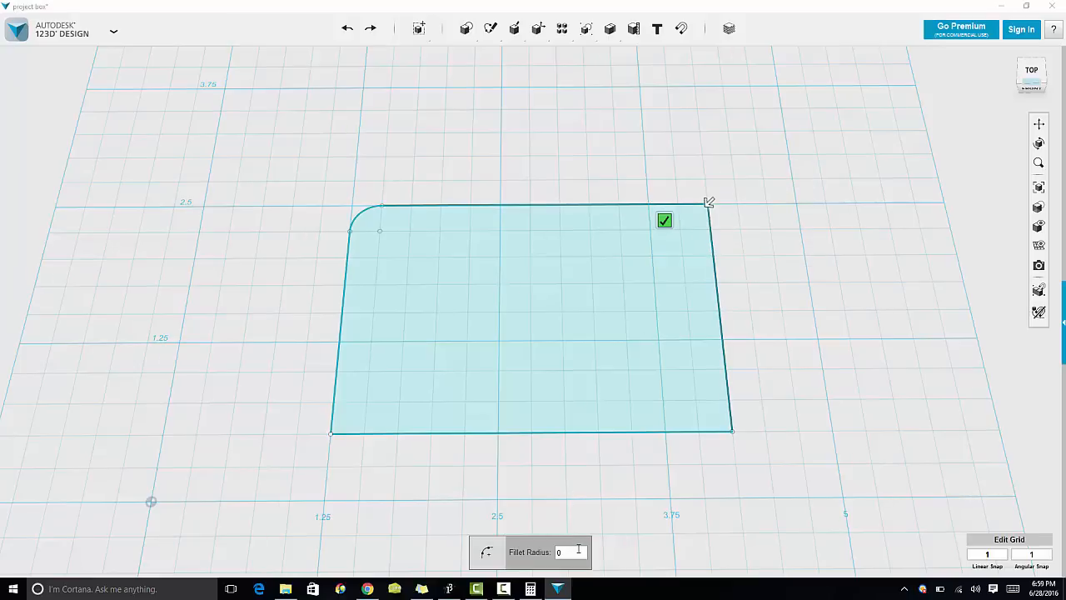
text(.5)
key(Return)
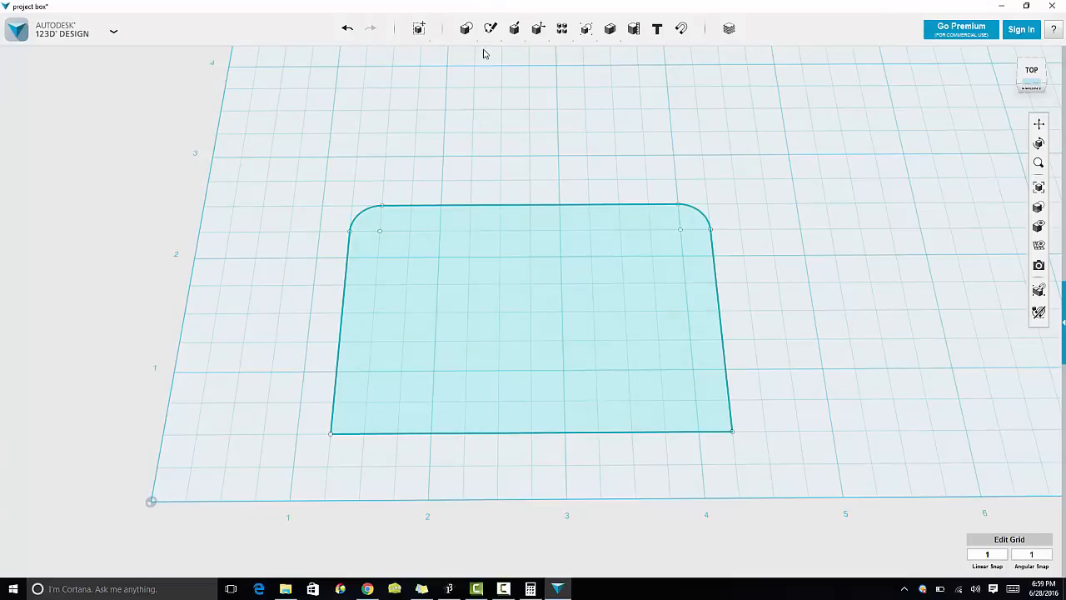
Step: Fillet the rectangle's bottom-right corner with a 0.25 in radius
mouse_move(489, 33)
click(677, 62)
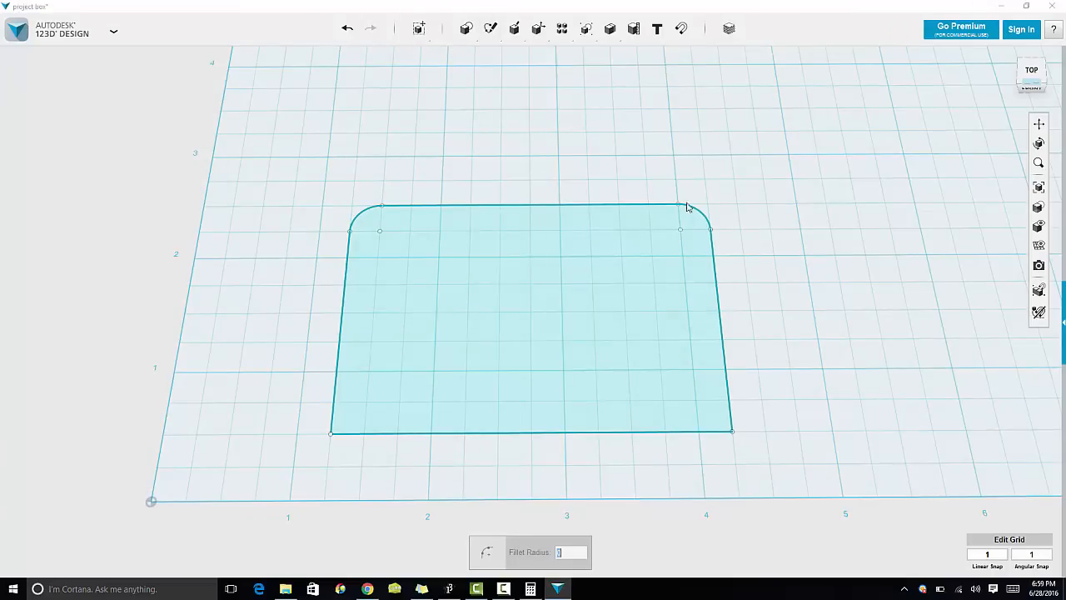
click(727, 427)
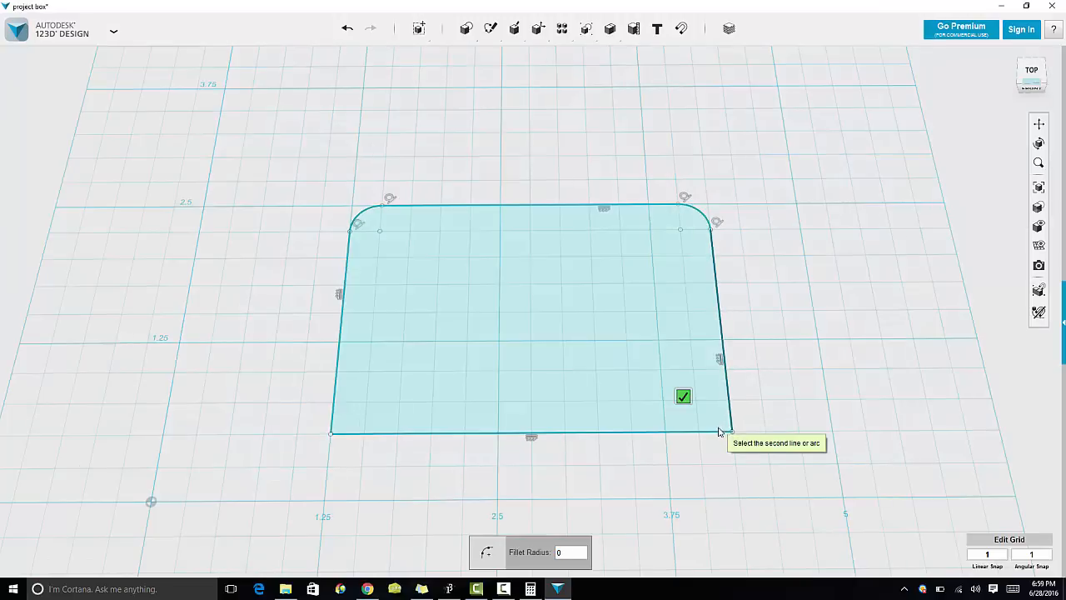
click(718, 431)
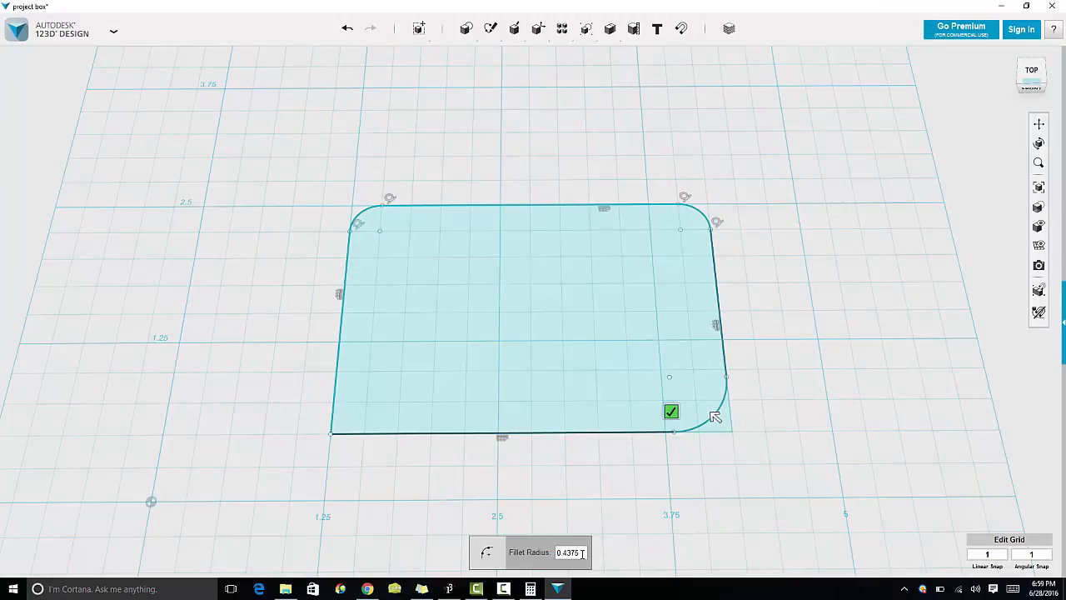
key(BackSpace)
key(BackSpace)
key(BackSpace)
key(BackSpace)
text(1)
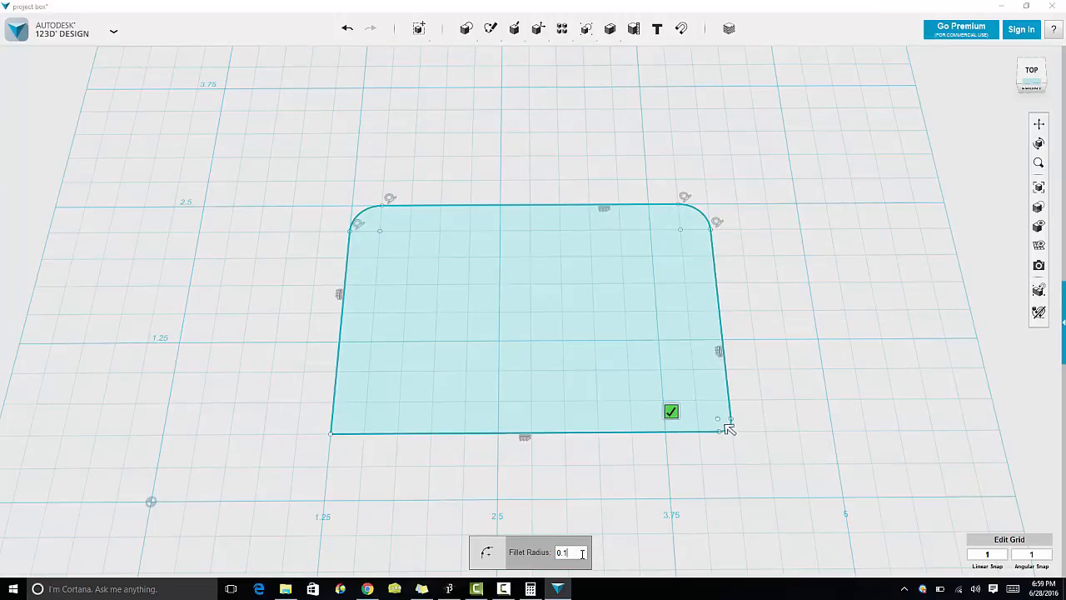
key(BackSpace)
key(BackSpace)
drag(733, 433, 650, 361)
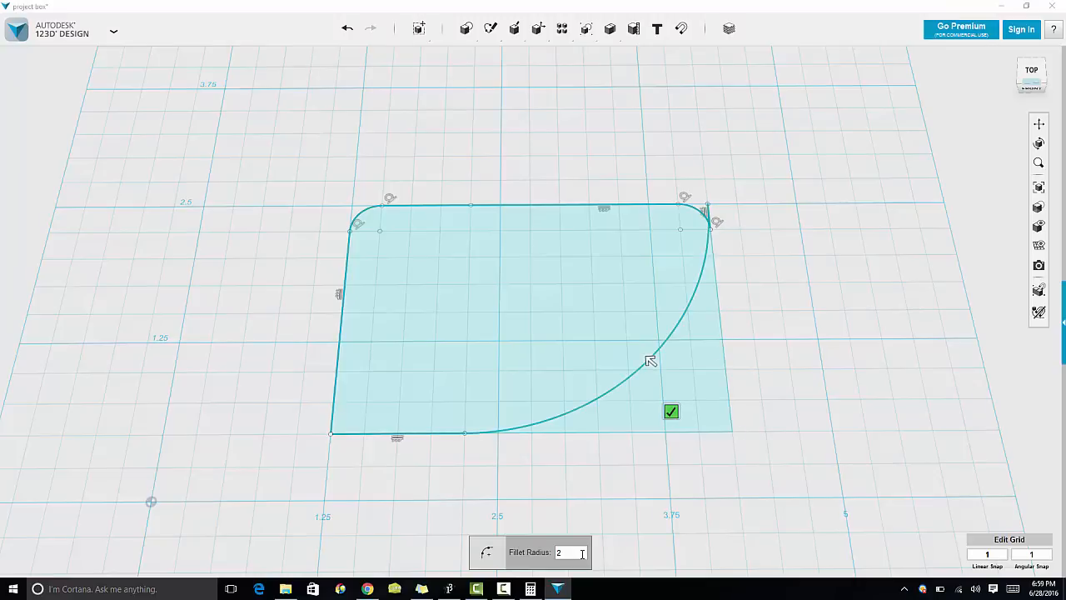
key(BackSpace)
text(0.25)
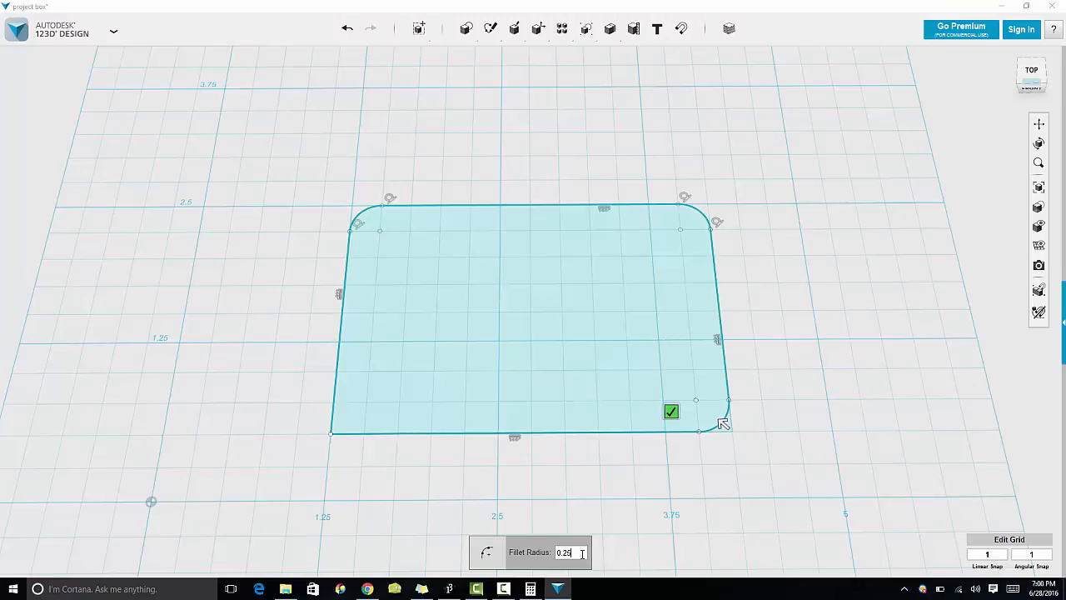
key(Return)
Step: Fillet the rectangle's bottom-left corner with a 0.25 in radius
mouse_move(490, 32)
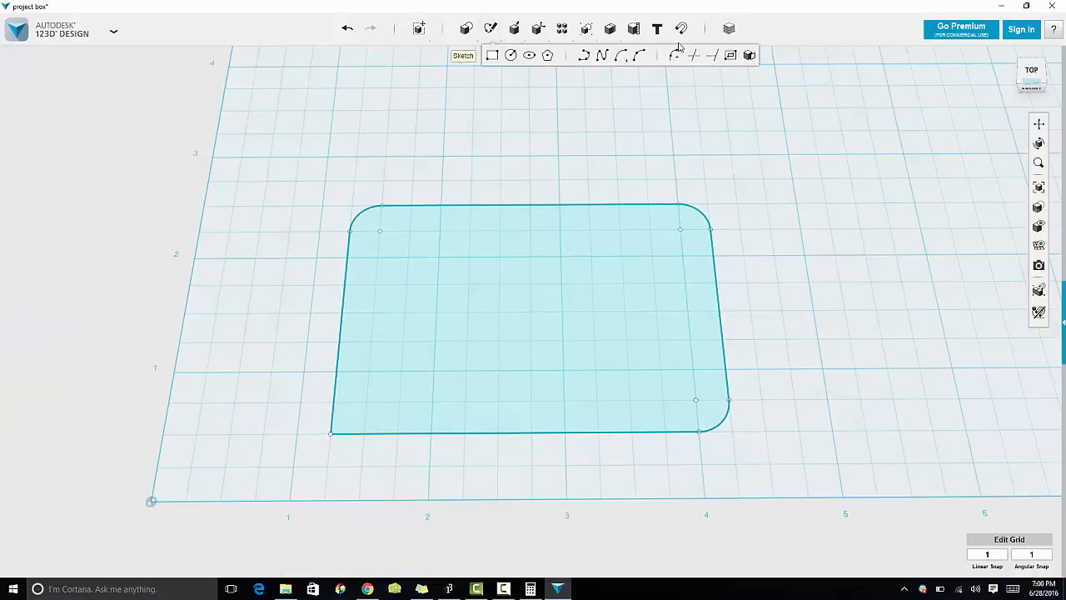
click(675, 55)
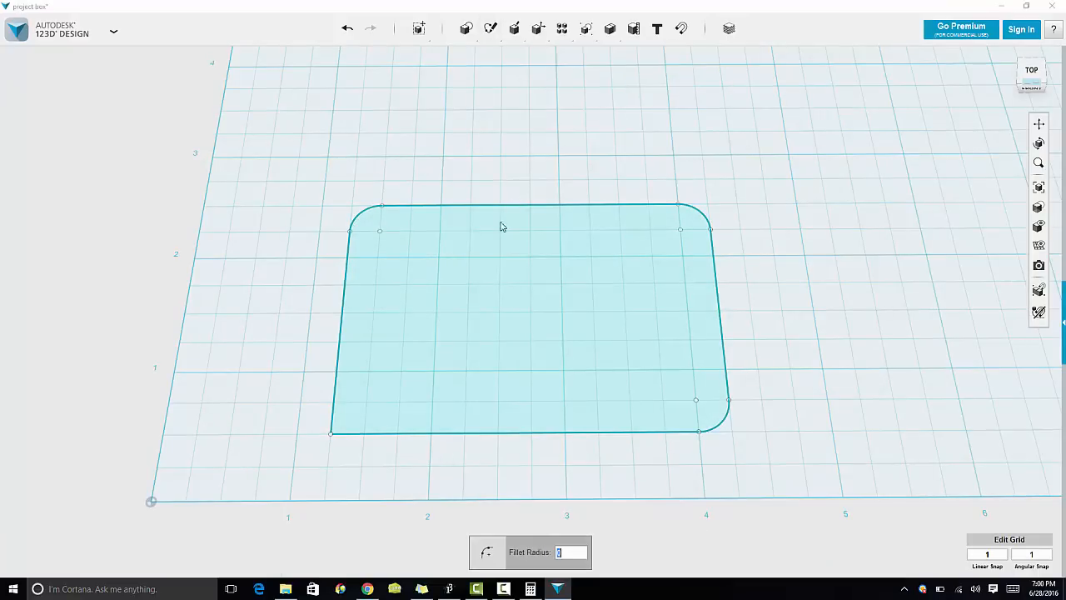
click(348, 432)
click(350, 434)
click(335, 404)
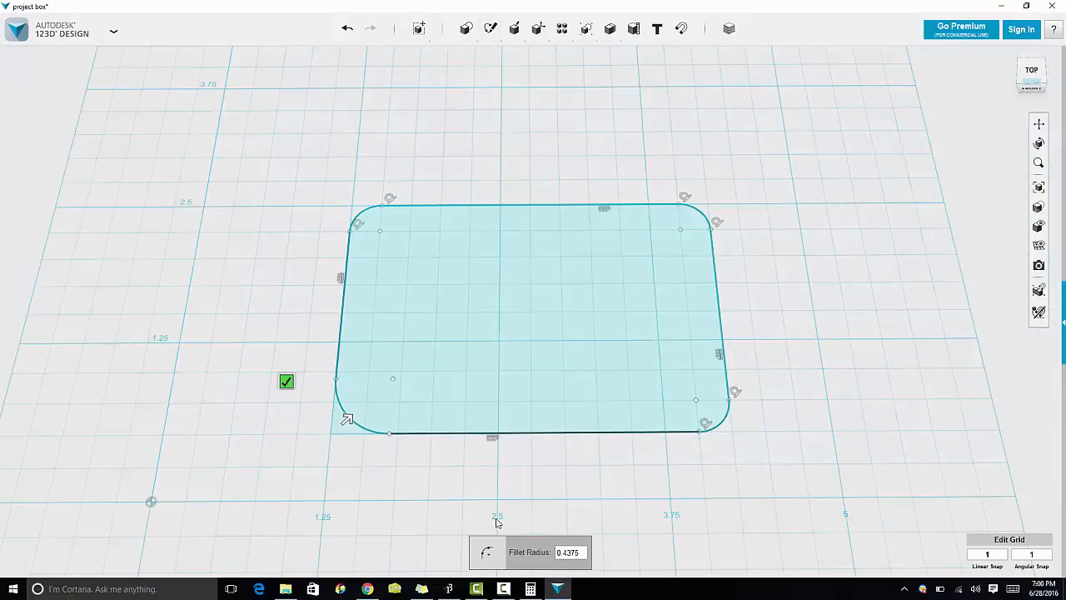
click(581, 550)
key(BackSpace)
key(BackSpace)
key(BackSpace)
key(BackSpace)
key(BackSpace)
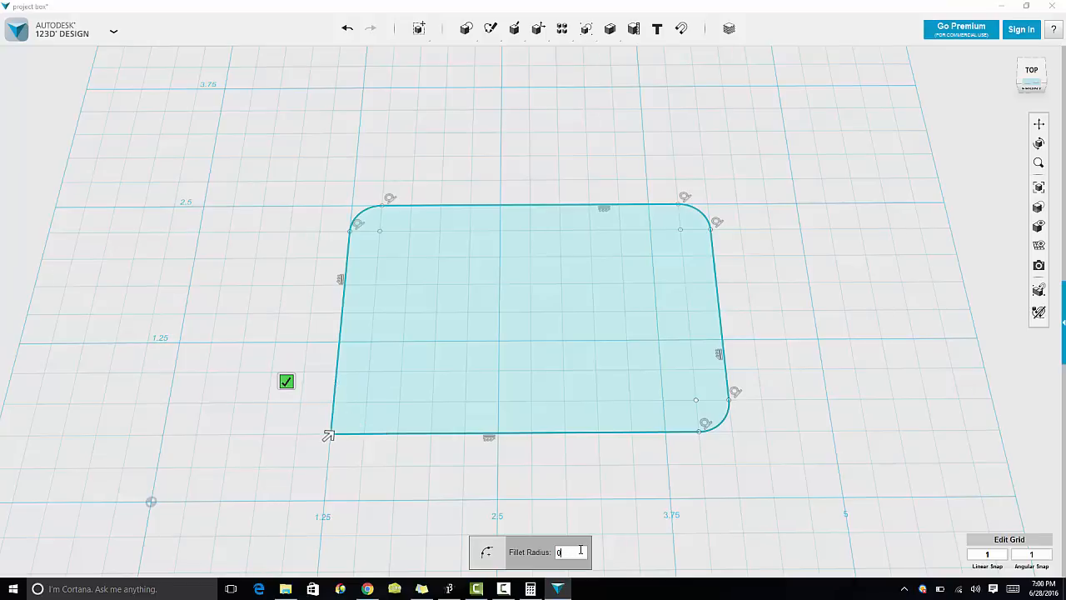
text(.25)
key(Return)
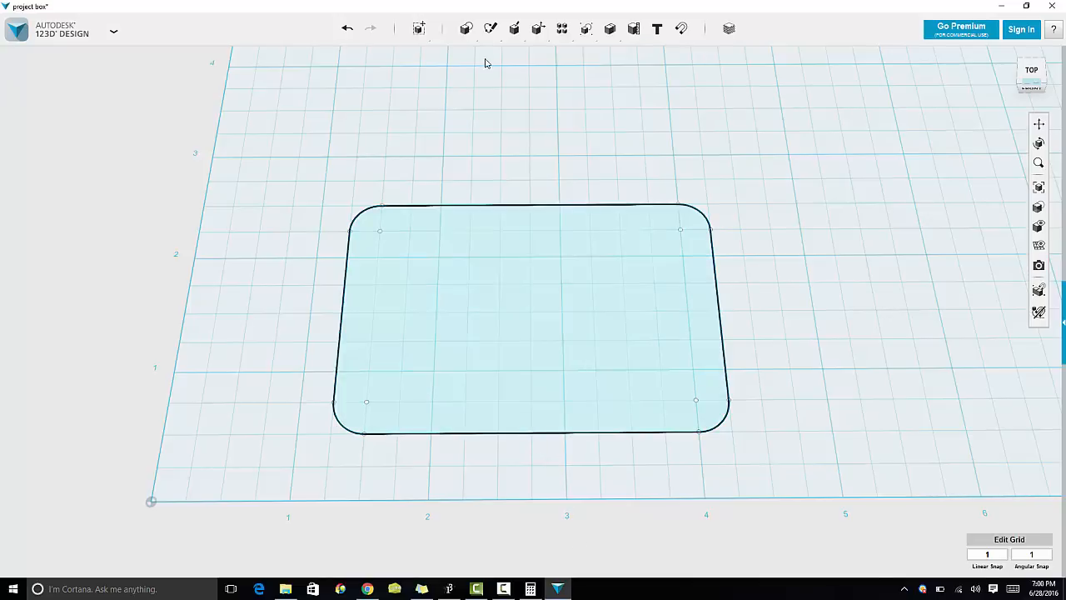
Step: Offset the rounded rectangle outline outward by 0.125 in
mouse_move(489, 36)
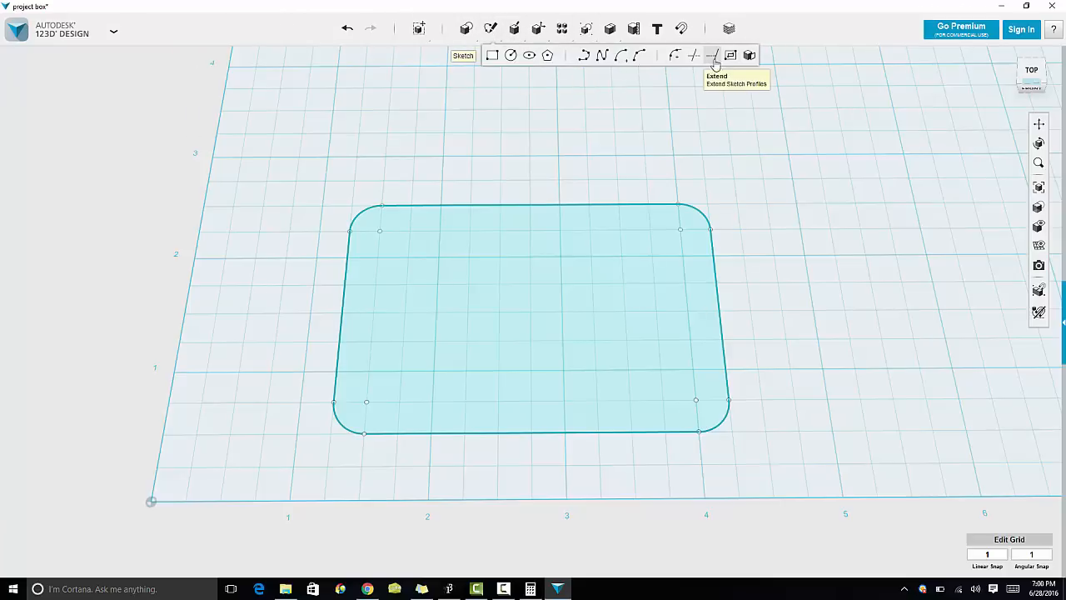
click(728, 56)
click(671, 350)
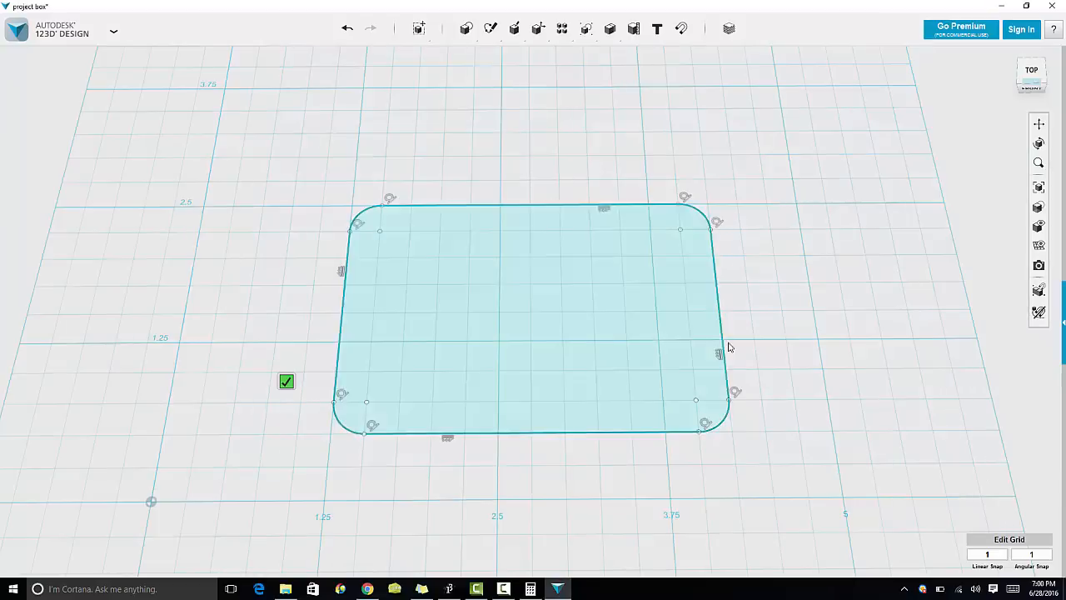
click(723, 341)
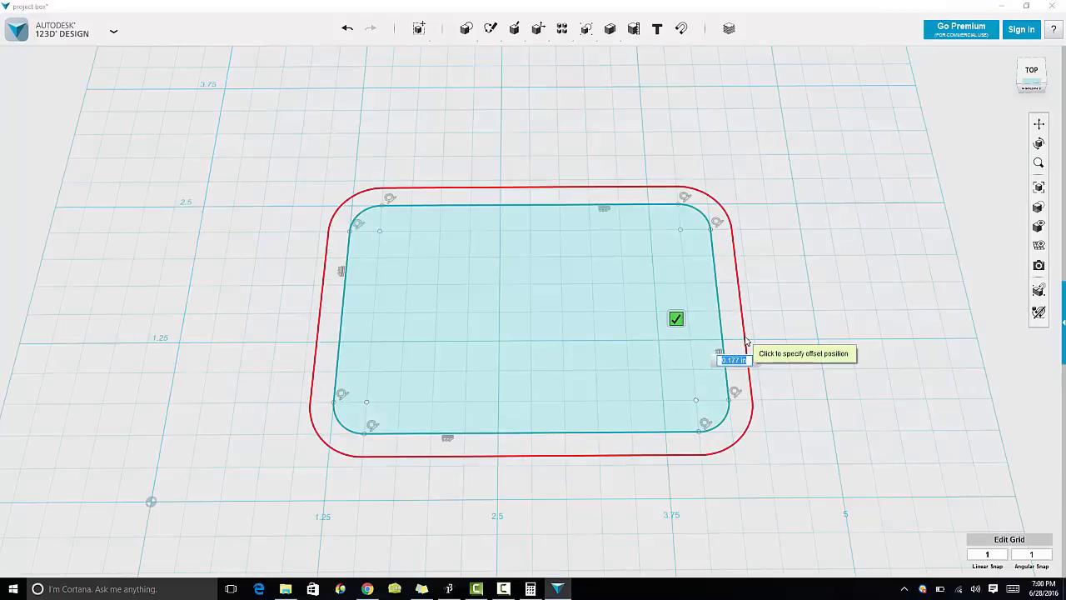
text(.125)
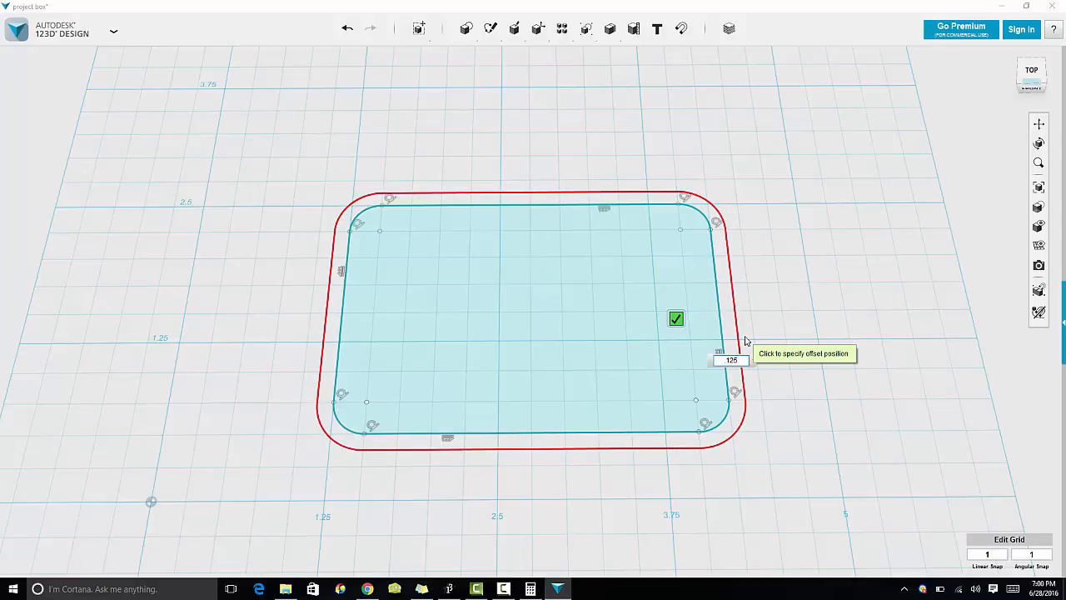
key(Return)
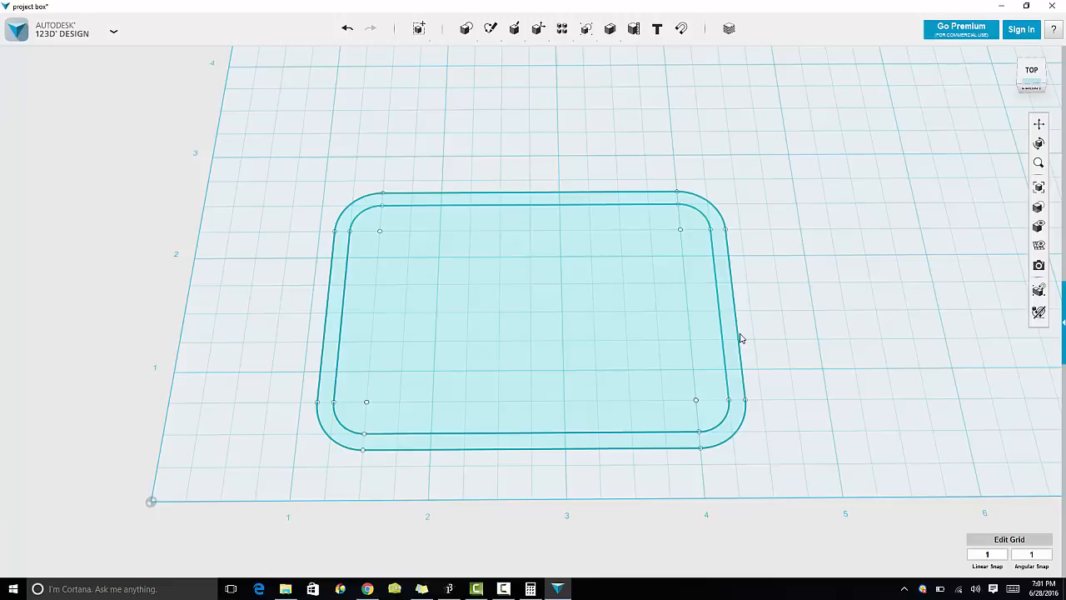
Step: Save the project to the computer
click(114, 33)
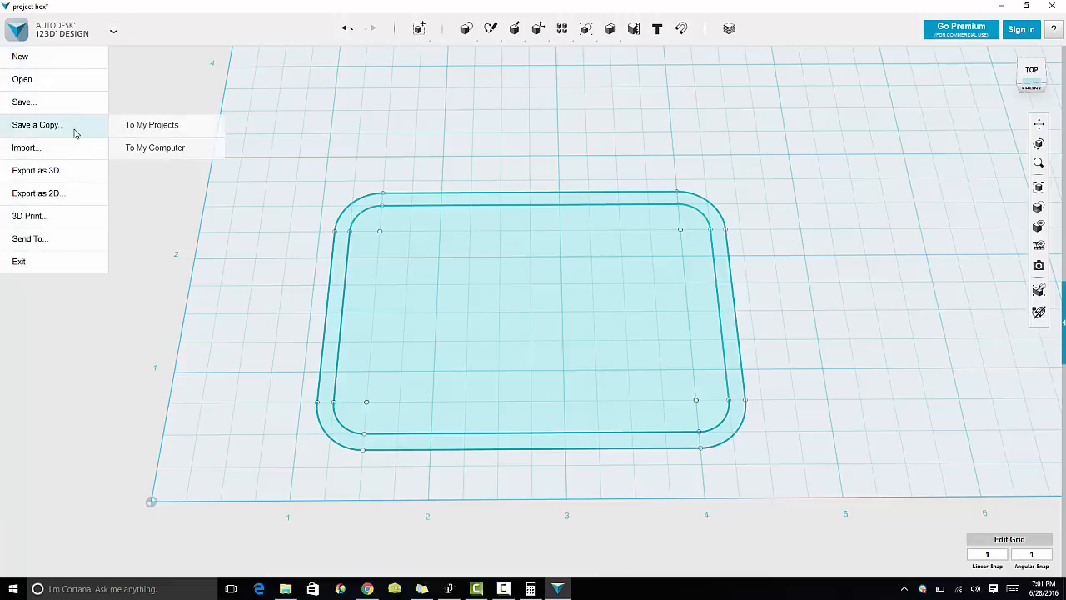
mouse_move(66, 108)
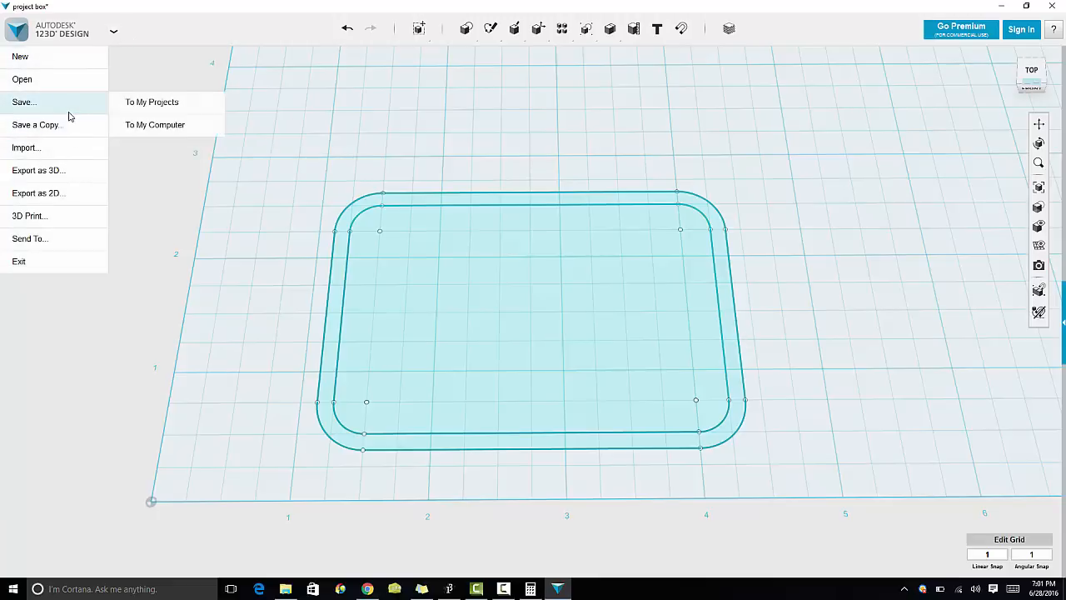
click(135, 126)
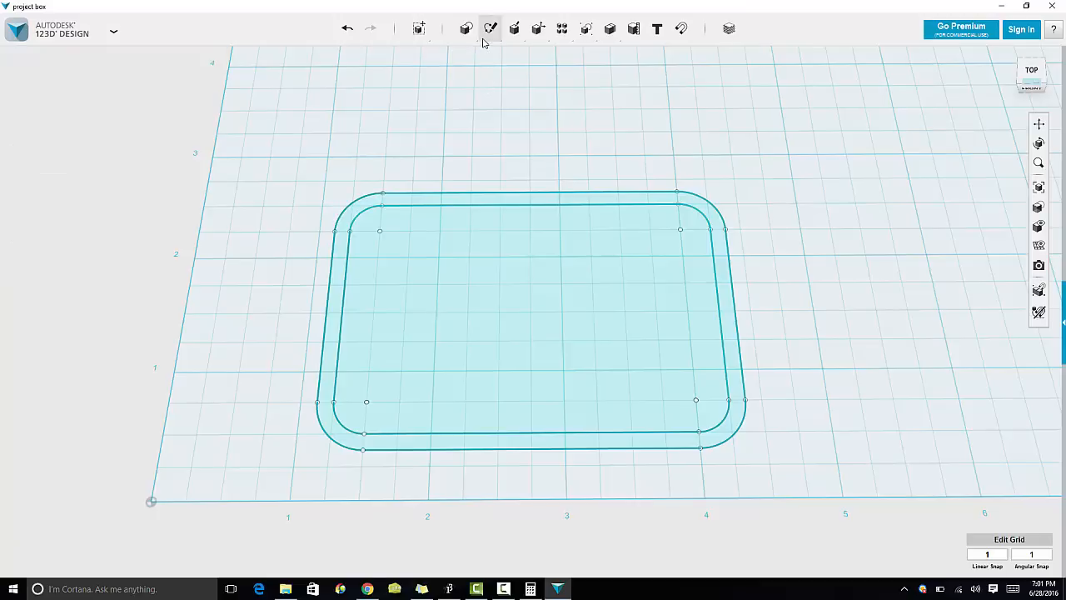
Step: Sketch a 0.125 in diameter circle centred on the top-left fillet's centre point, consulting the calculator and a tap drill chart
mouse_move(490, 30)
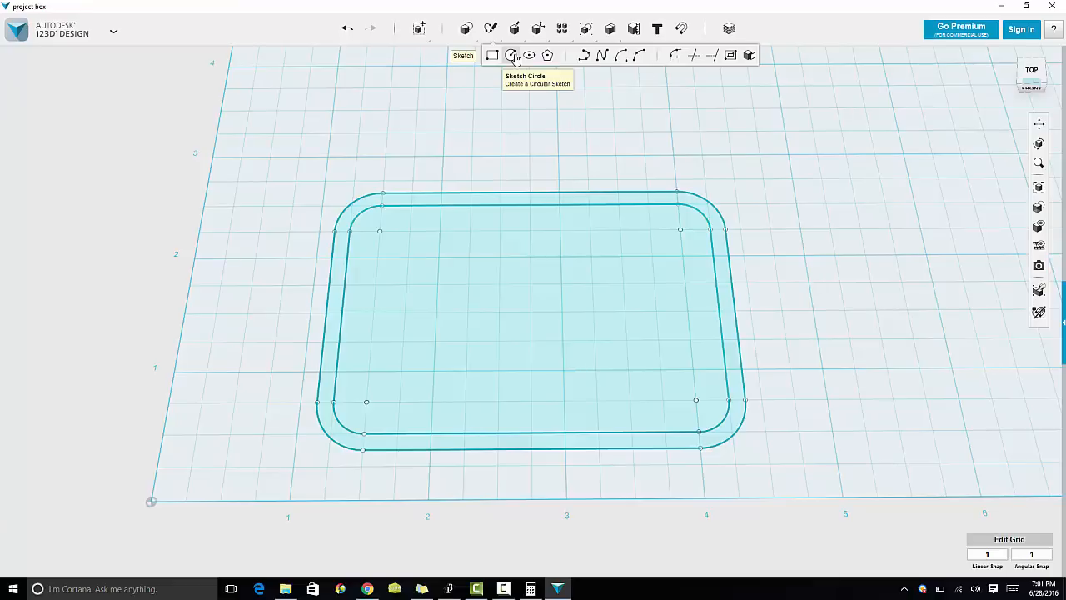
click(513, 56)
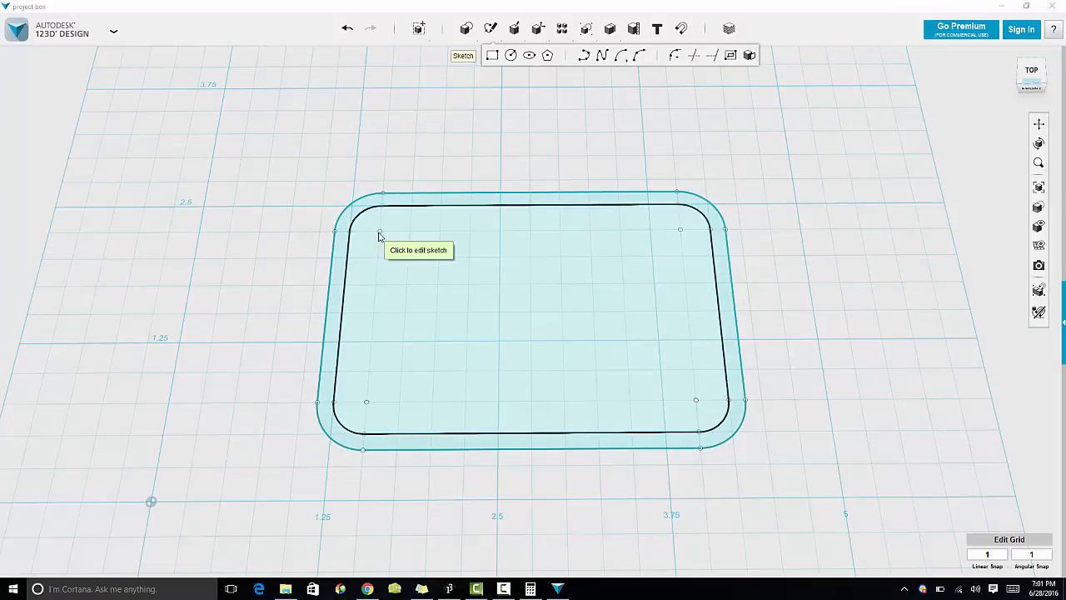
click(379, 236)
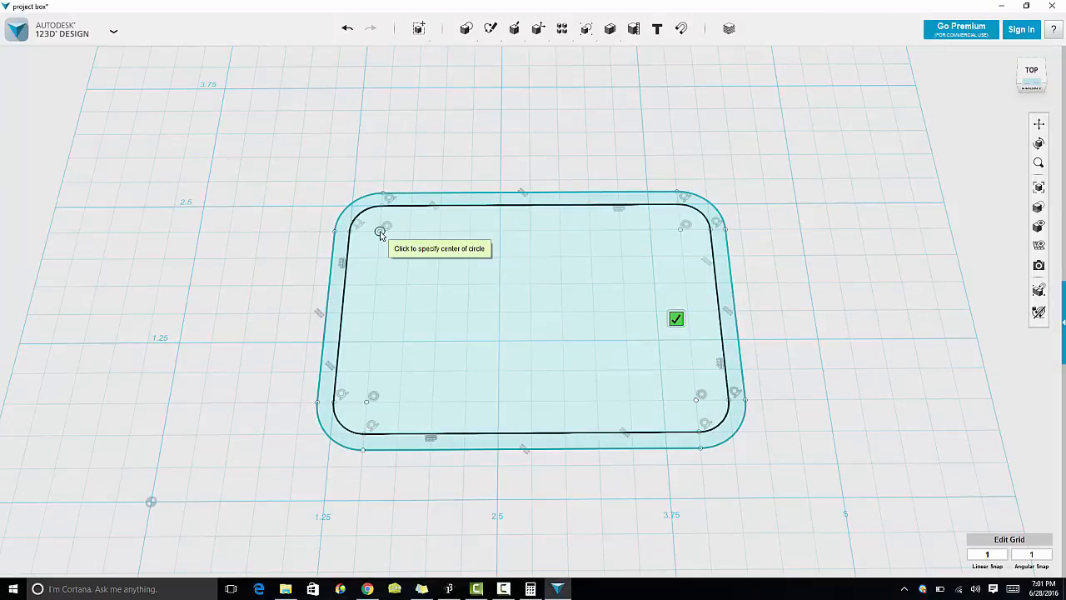
click(380, 232)
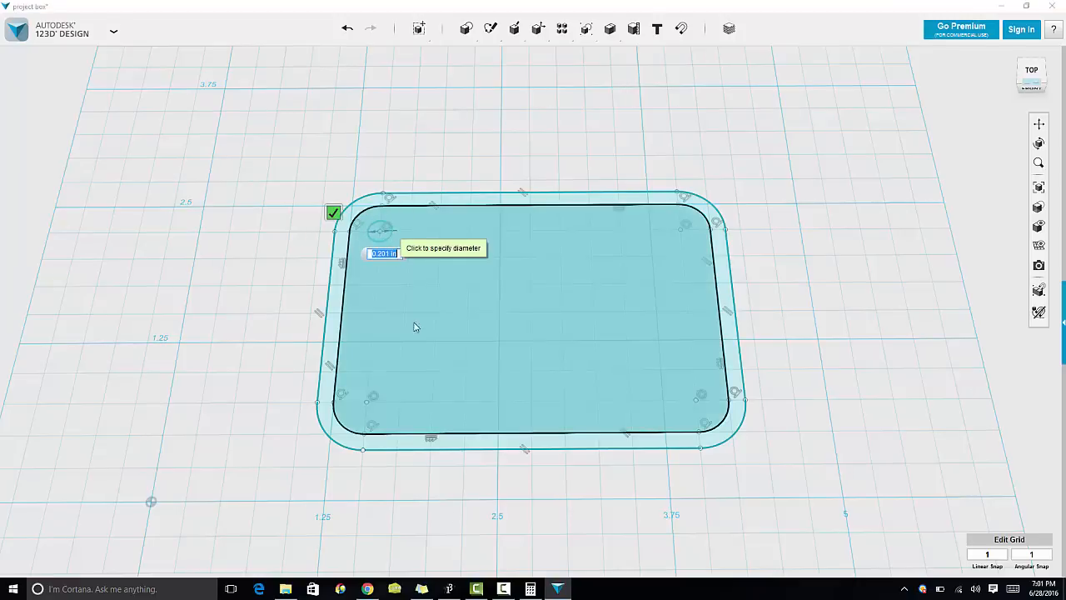
click(530, 588)
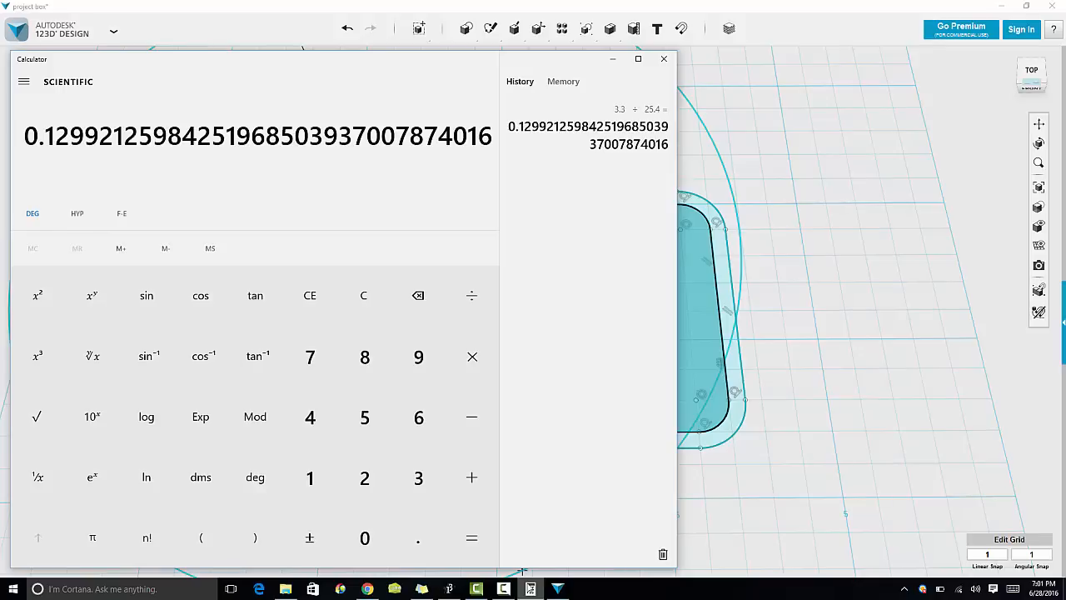
click(367, 589)
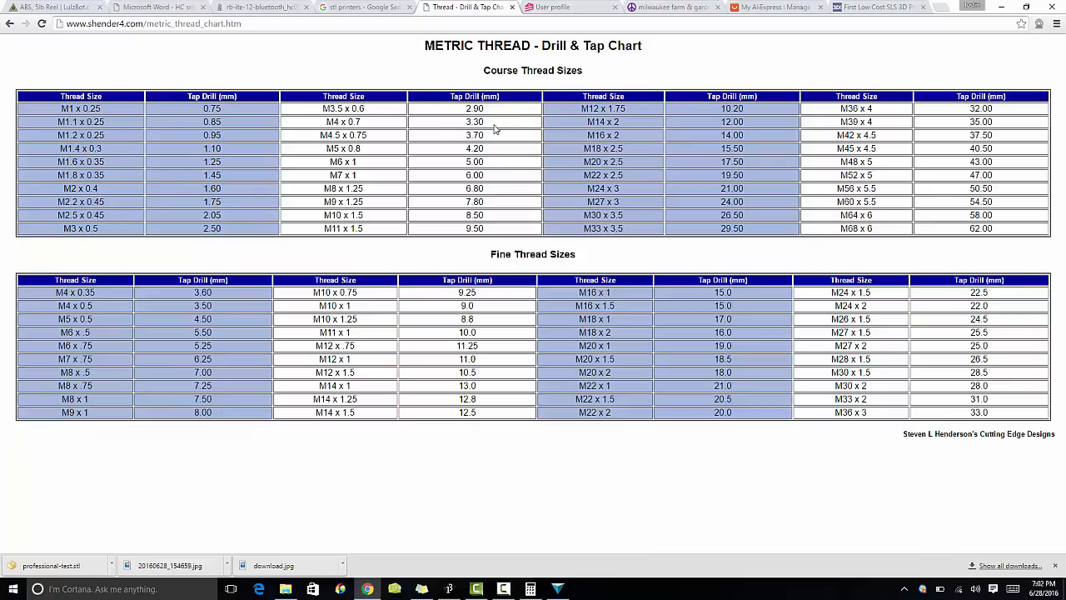
click(557, 588)
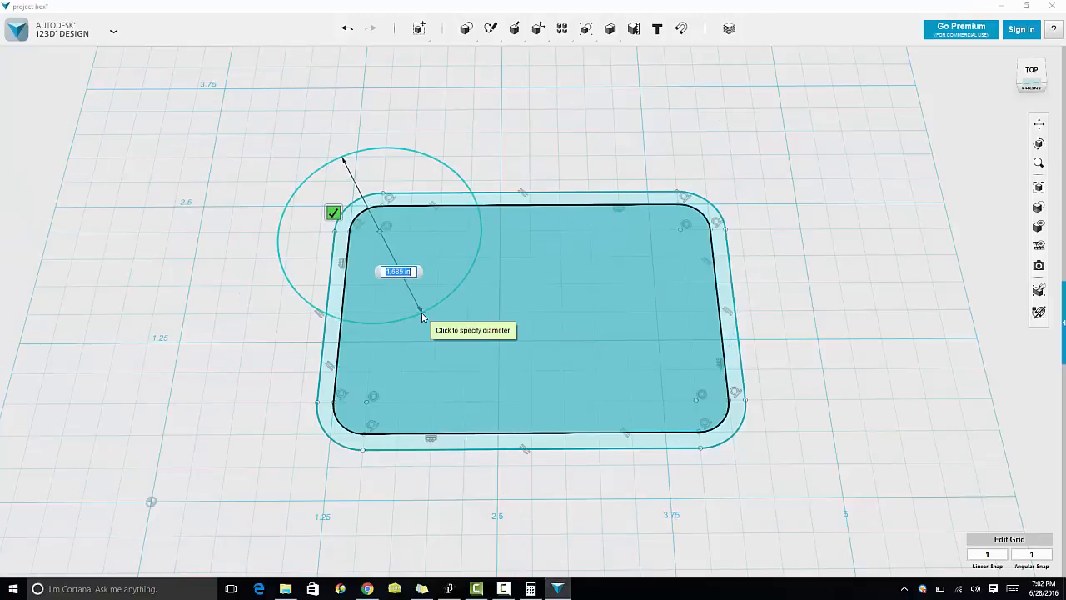
text(3.3)
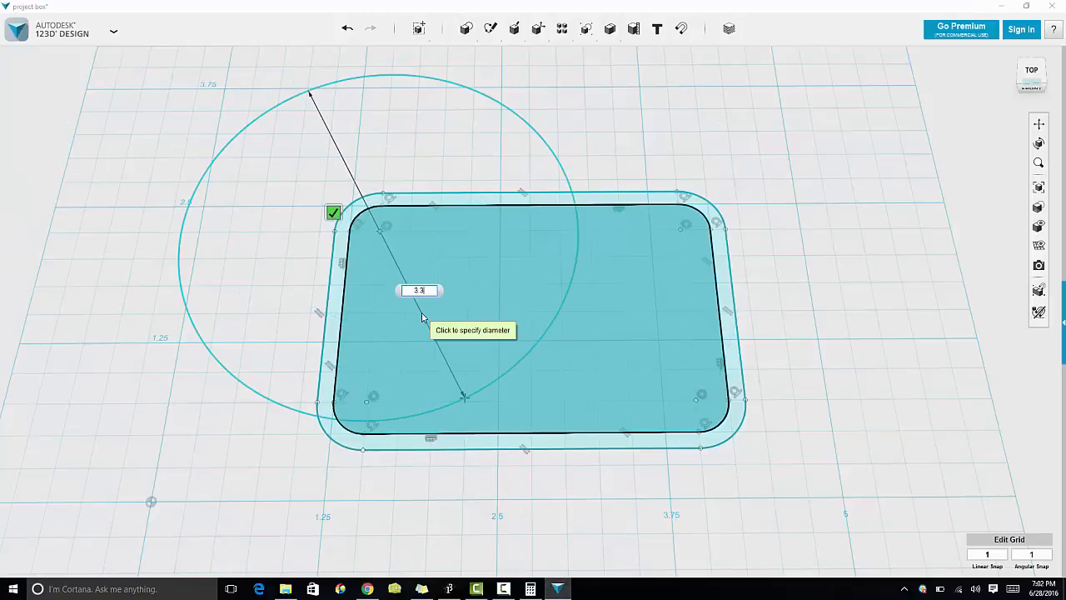
key(BackSpace)
key(BackSpace)
key(BackSpace)
text(.125)
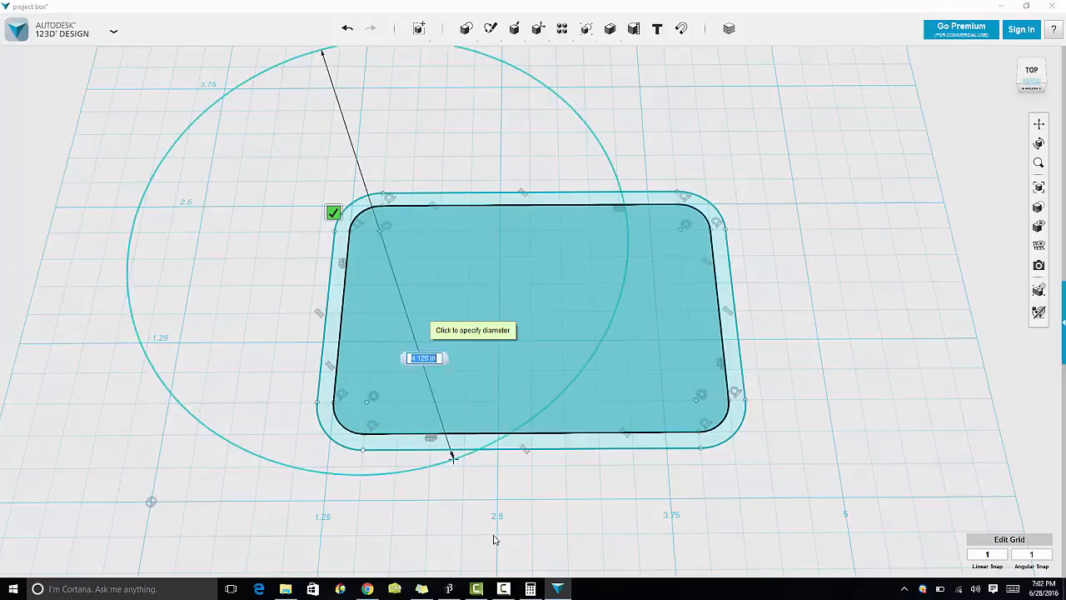
click(529, 589)
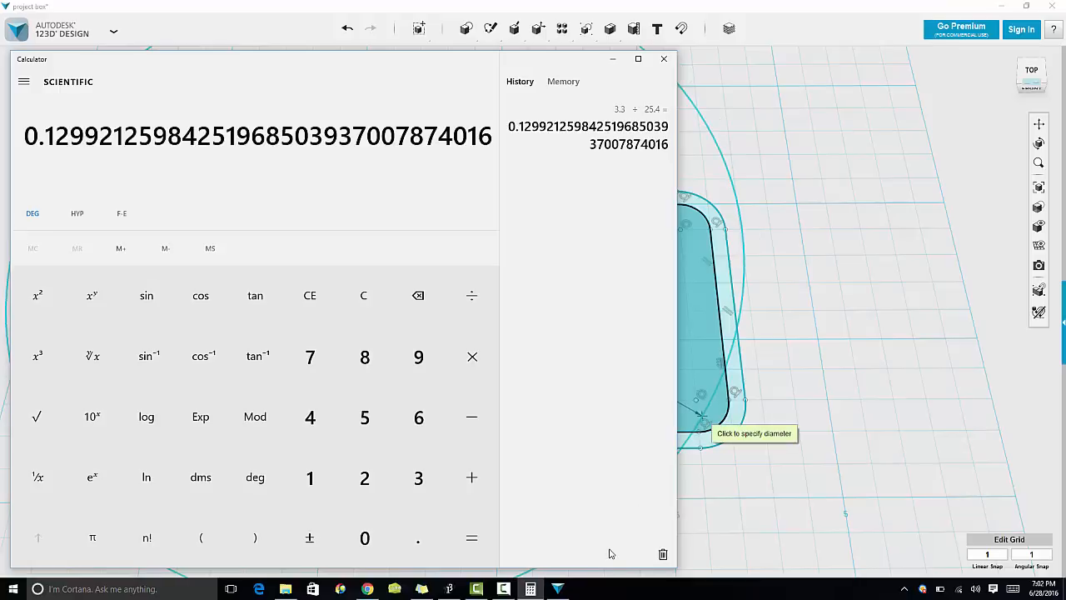
click(537, 593)
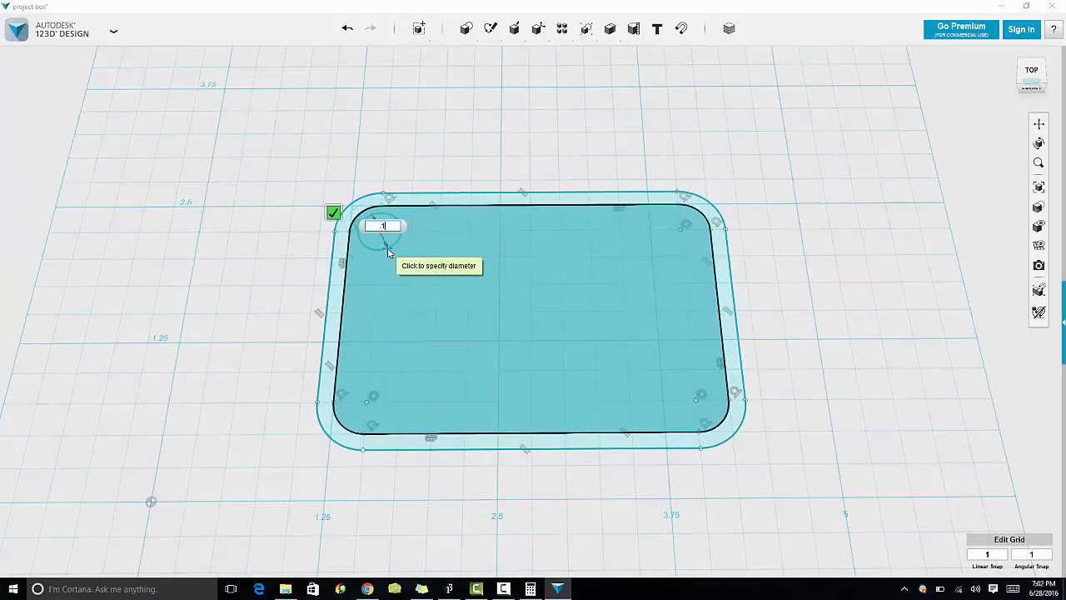
key(Return)
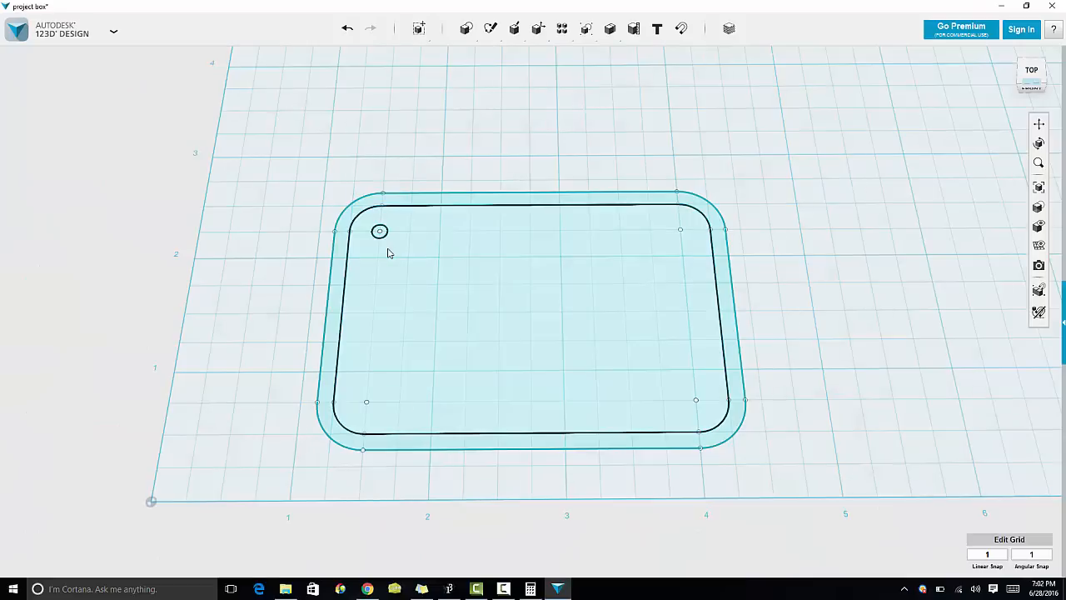
Step: Sketch a matching circle centred on the top-right fillet's centre point
mouse_move(495, 22)
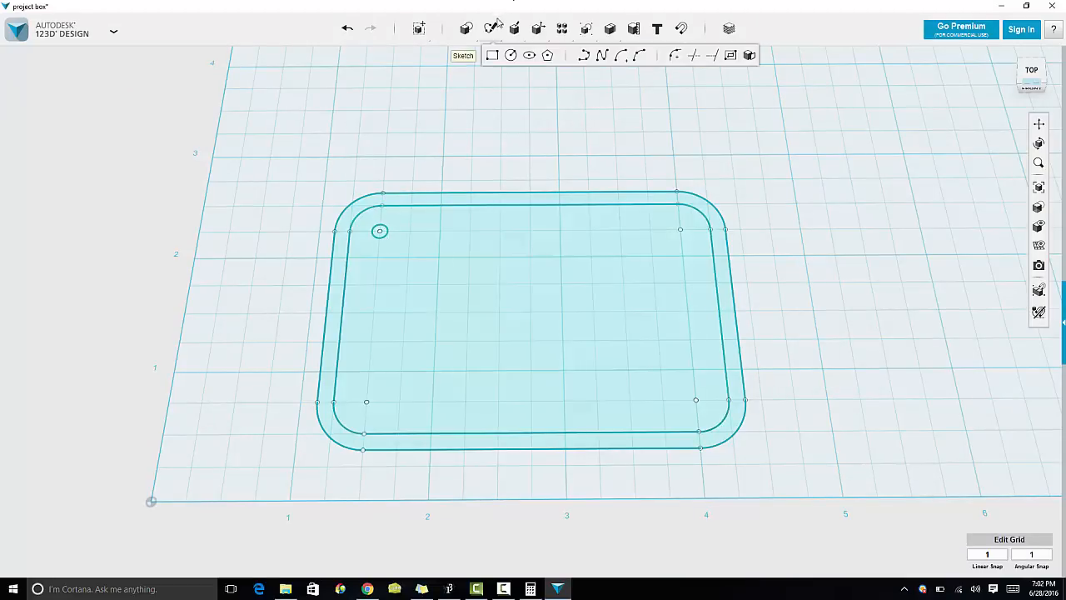
click(510, 54)
click(733, 249)
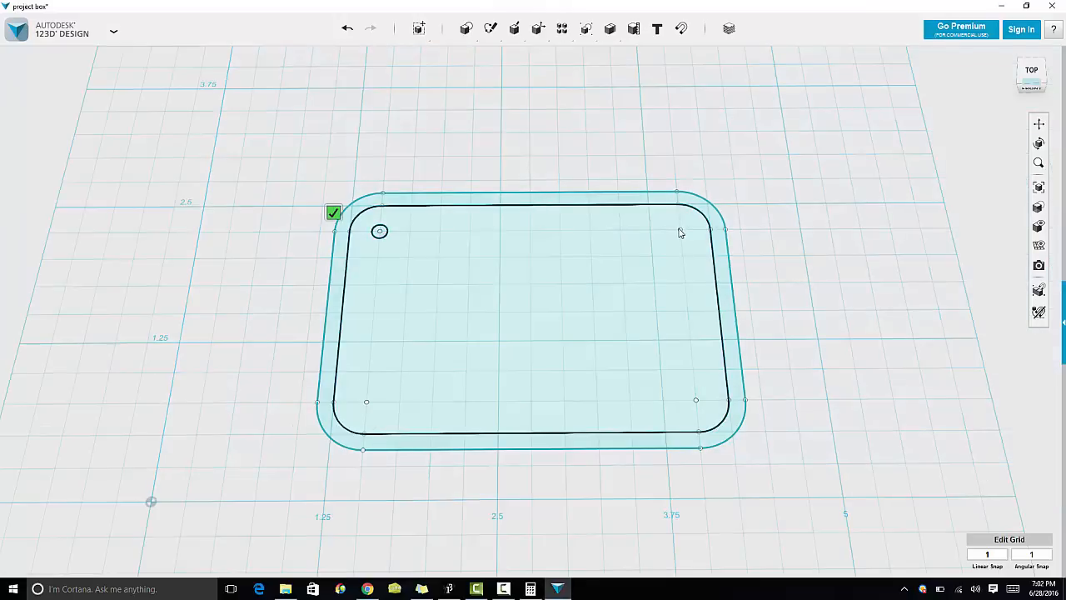
click(680, 230)
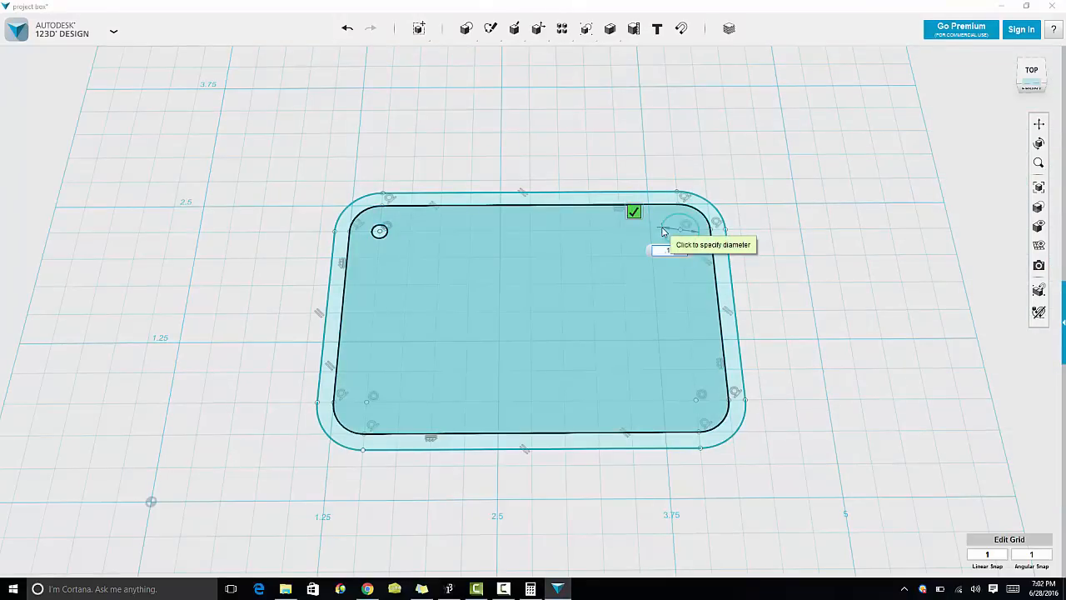
key(Return)
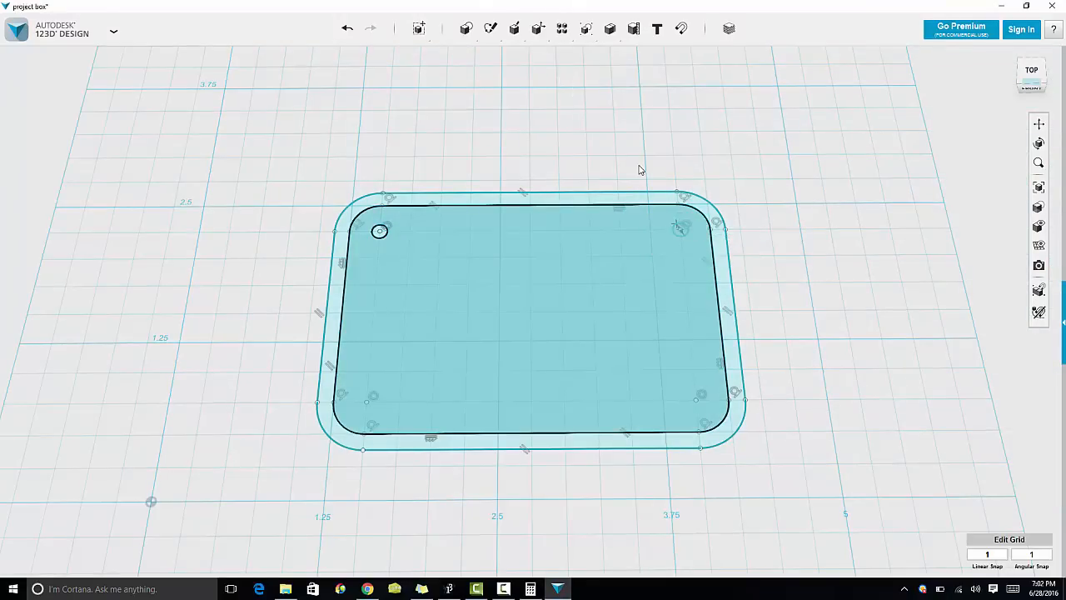
Step: Sketch a matching circle centred on the bottom-right fillet's centre point
click(510, 55)
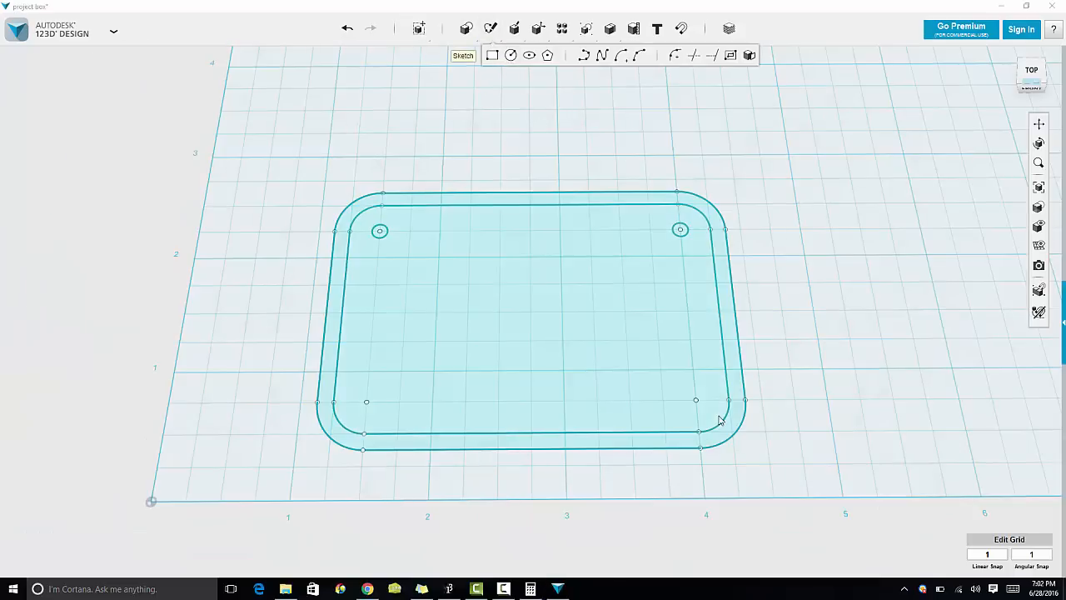
click(698, 405)
click(699, 396)
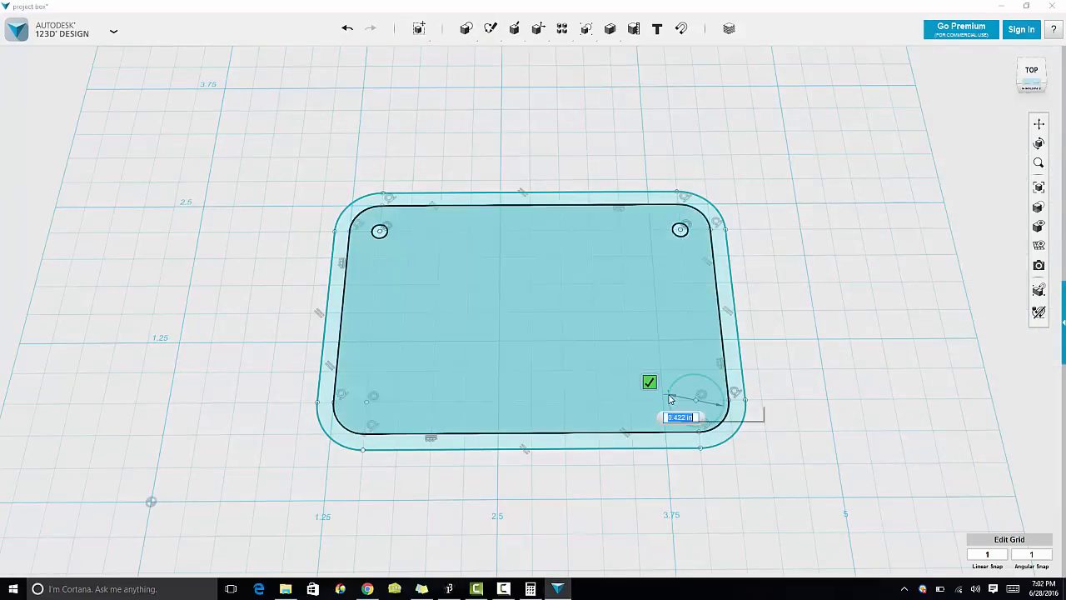
key(Return)
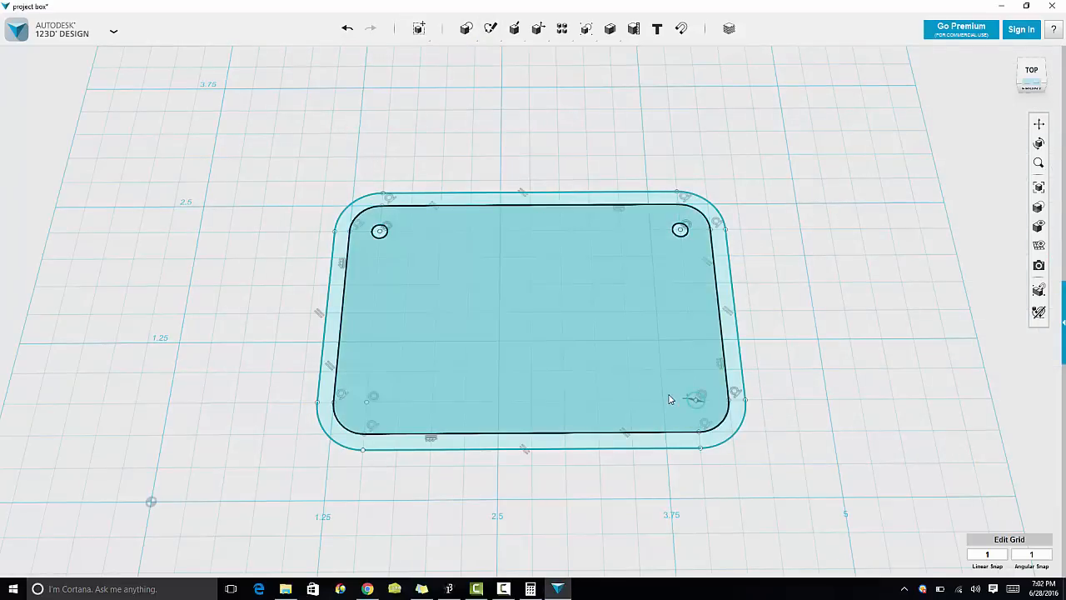
Step: Sketch a 0.125 in diameter circle centred on the bottom-left fillet's centre point
mouse_move(522, 25)
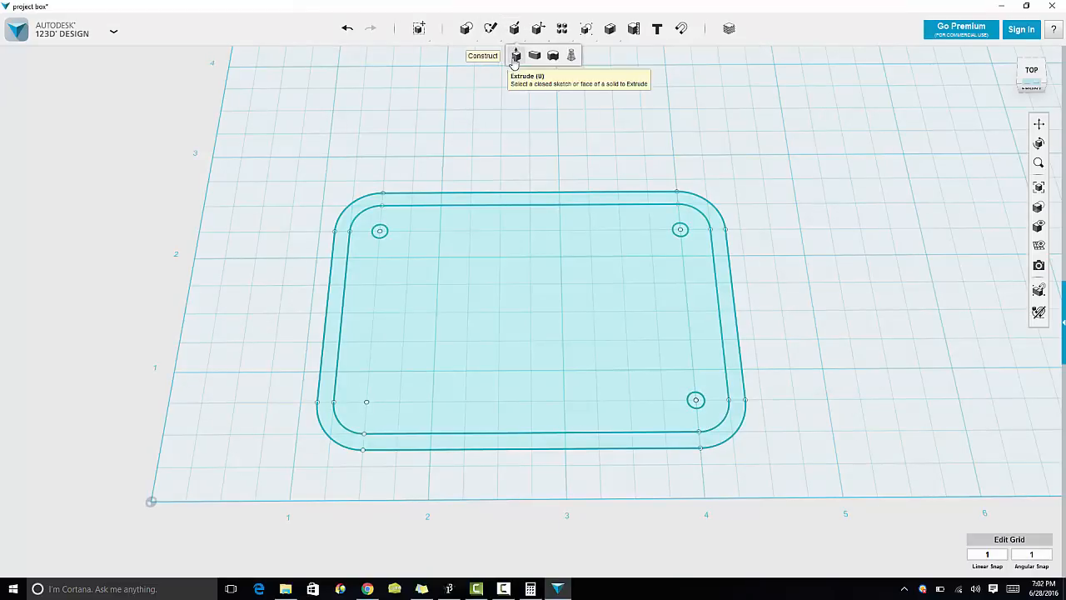
mouse_move(490, 30)
click(510, 56)
click(388, 369)
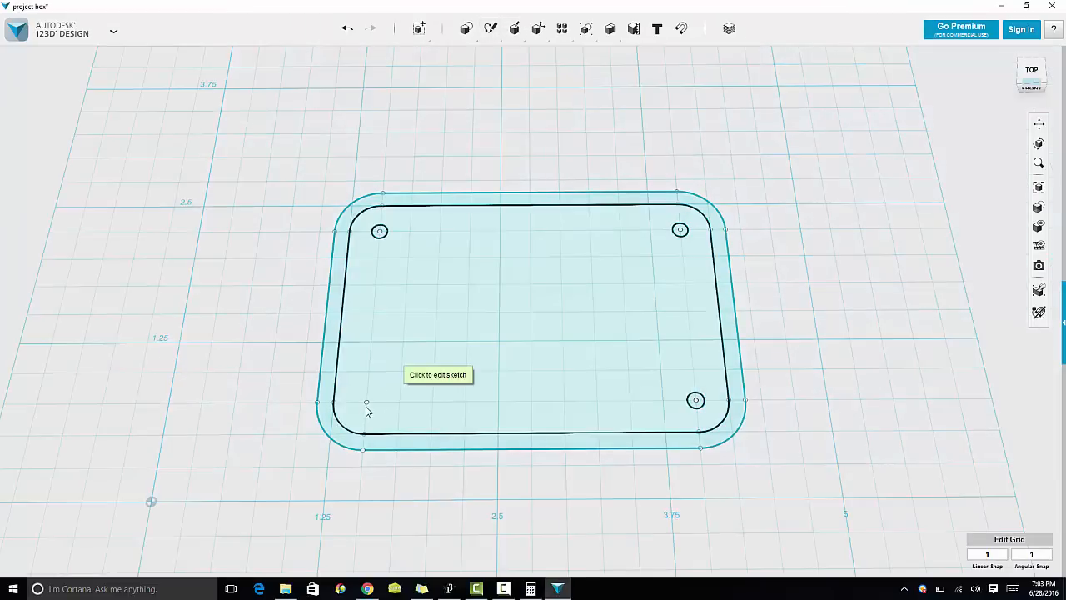
click(367, 401)
text(.125)
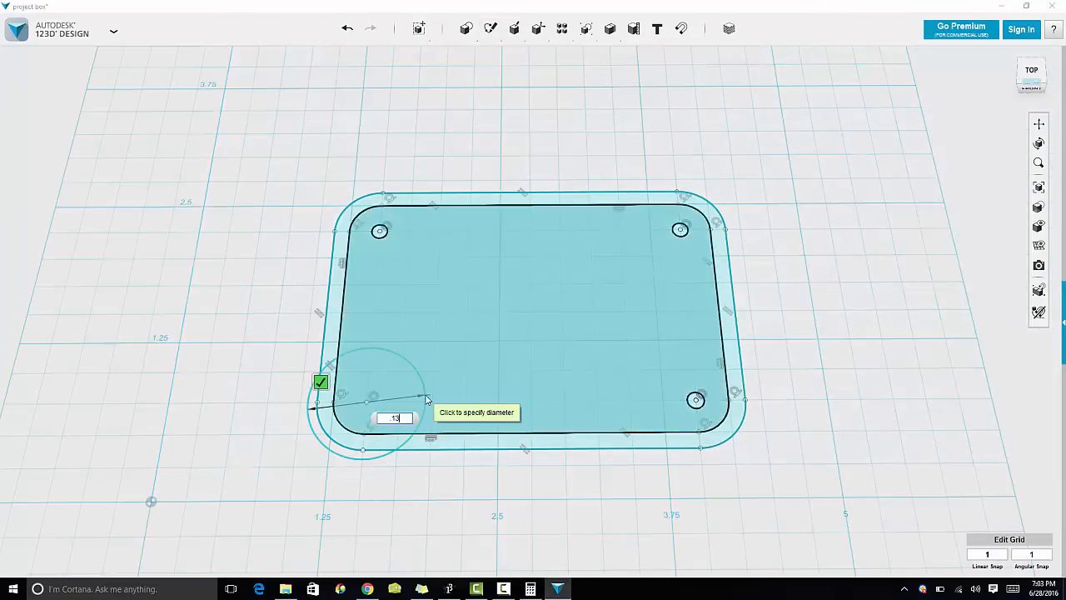
key(Return)
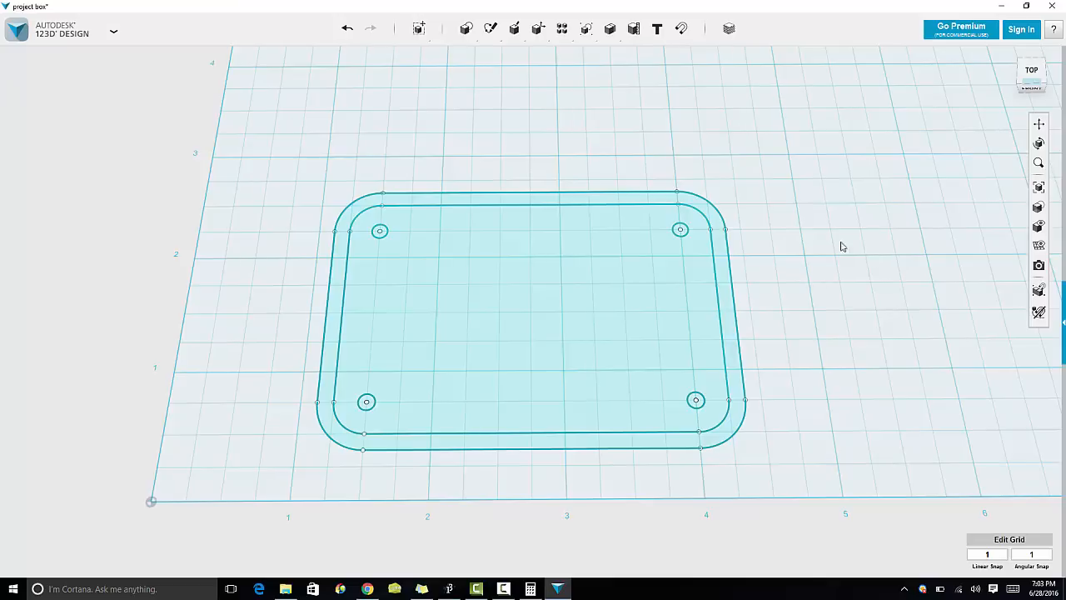
Step: Offset the top-left hole circle outward by 0.055 in to form a boss ring
mouse_move(490, 28)
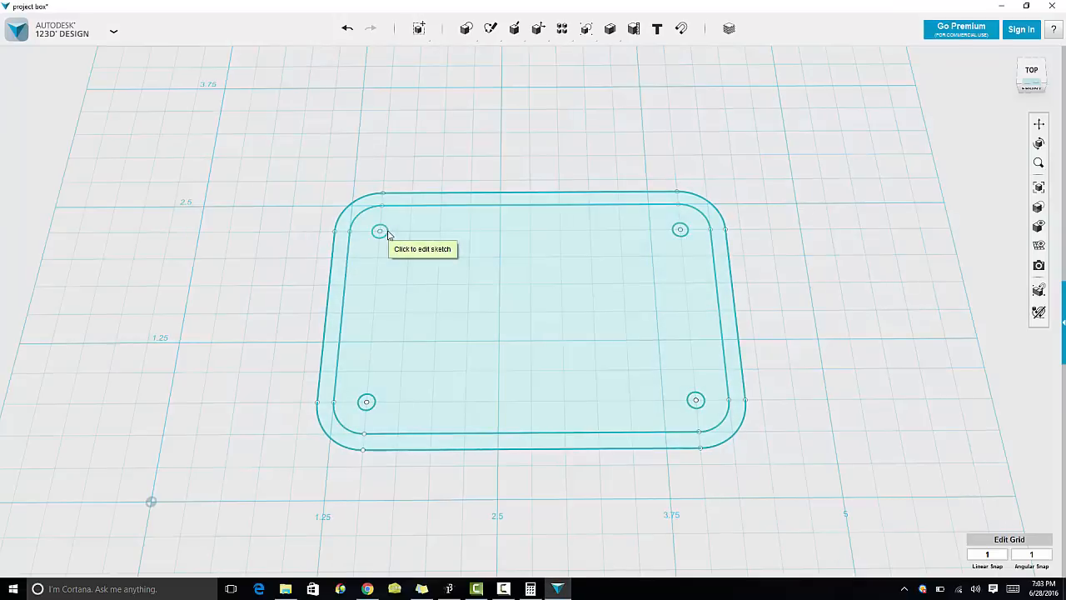
click(380, 233)
click(388, 234)
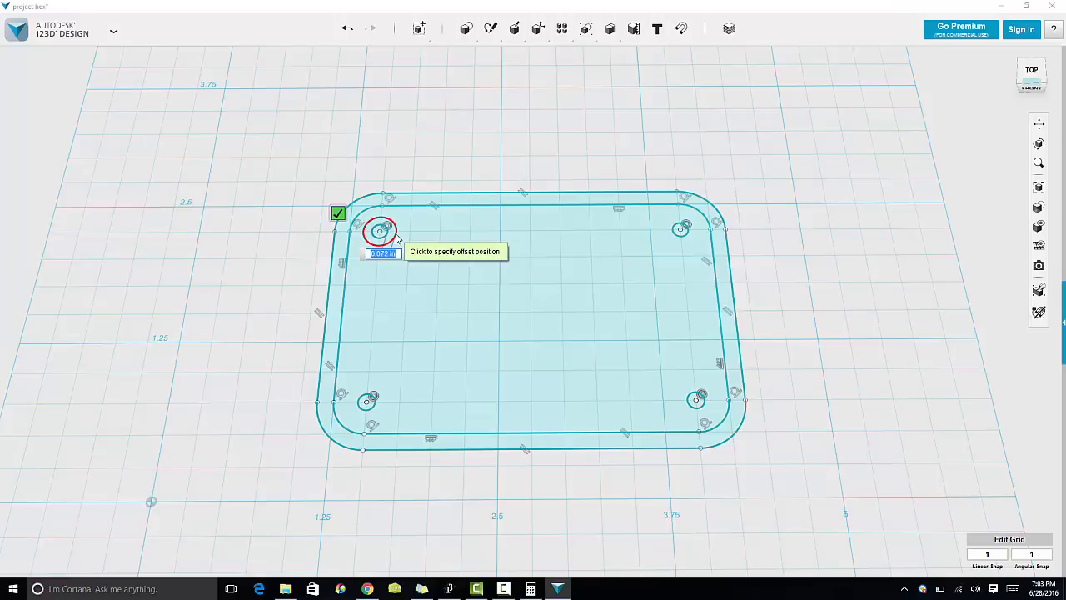
text(.055)
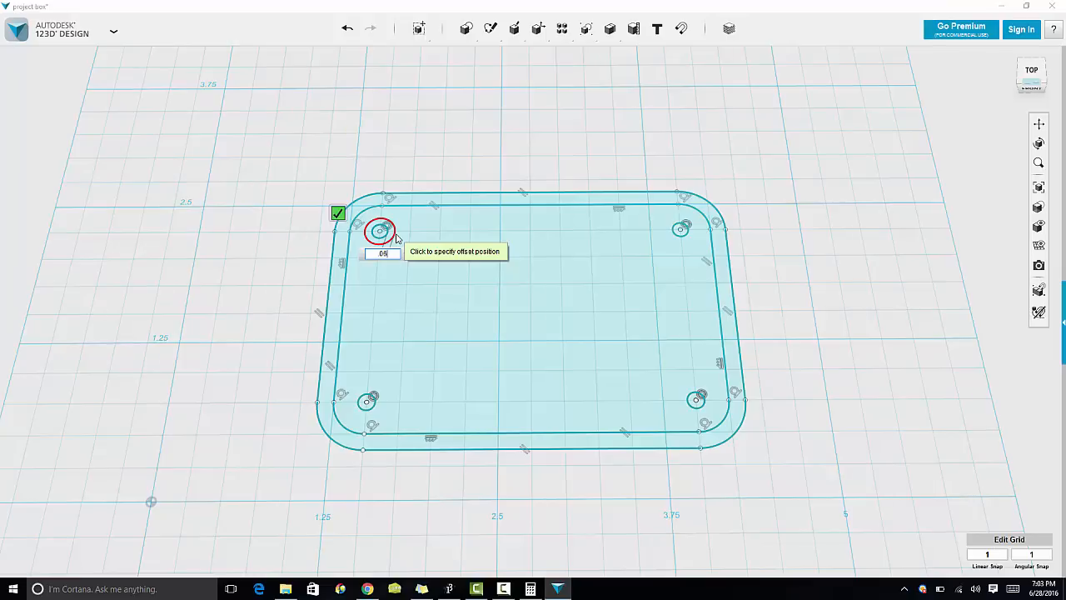
click(395, 237)
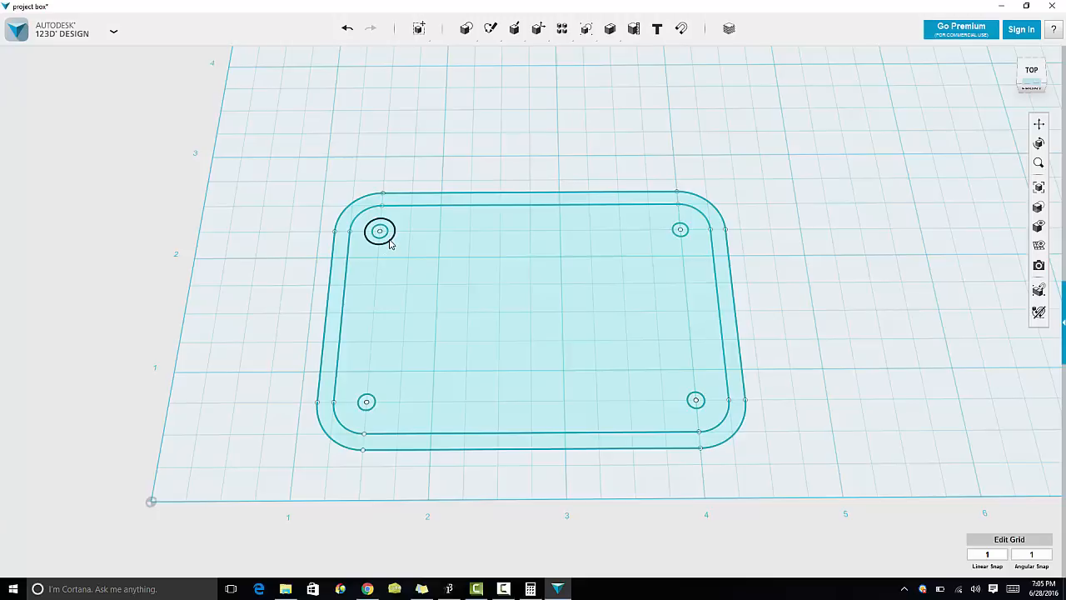
Step: Offset the top-right hole circle outward to form a matching boss ring
mouse_move(490, 28)
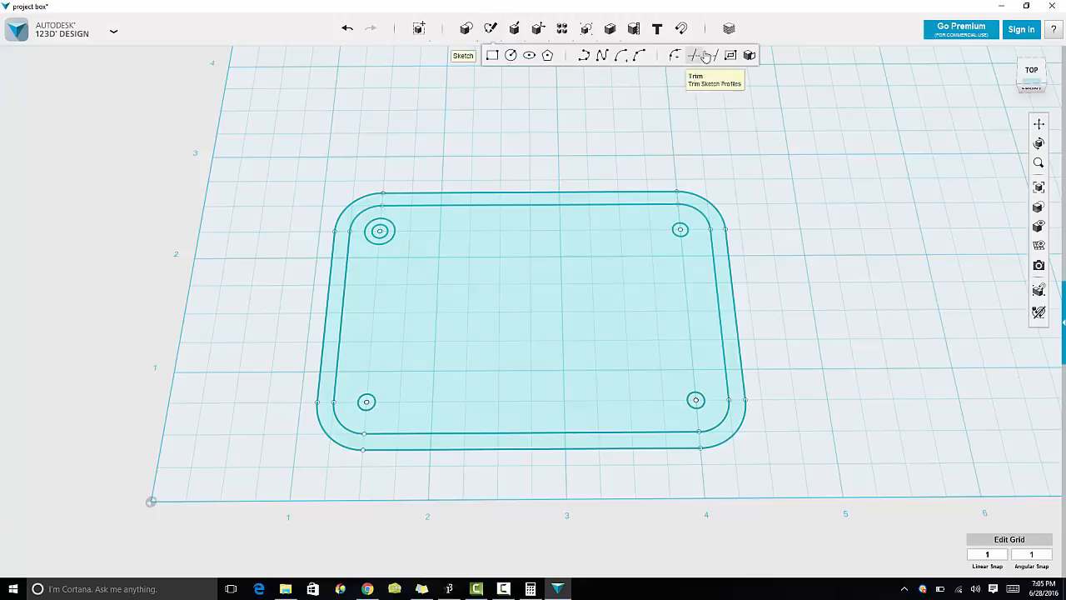
click(730, 55)
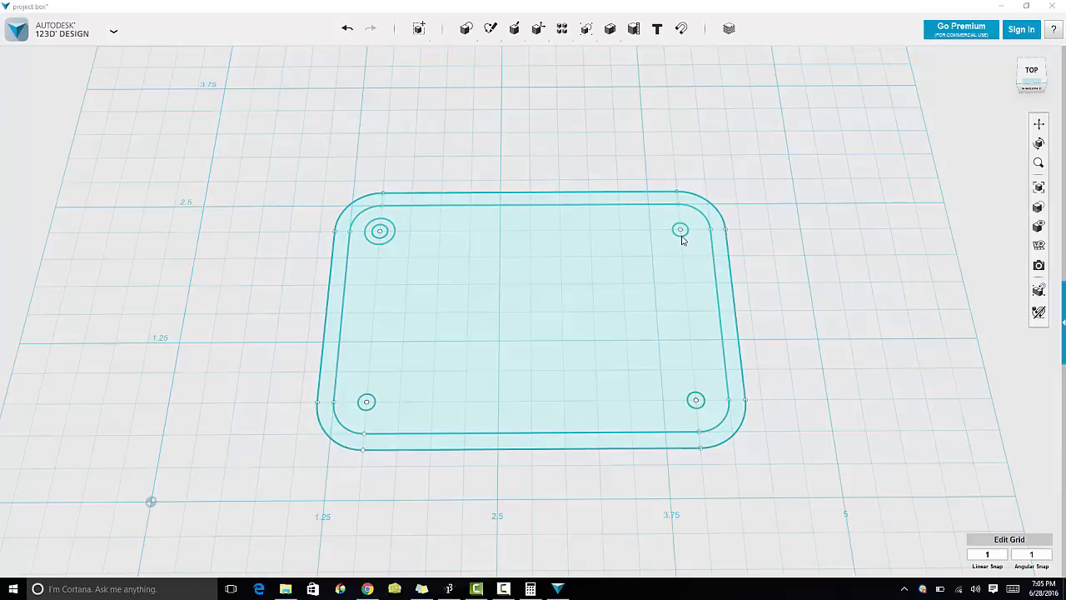
click(681, 235)
click(682, 235)
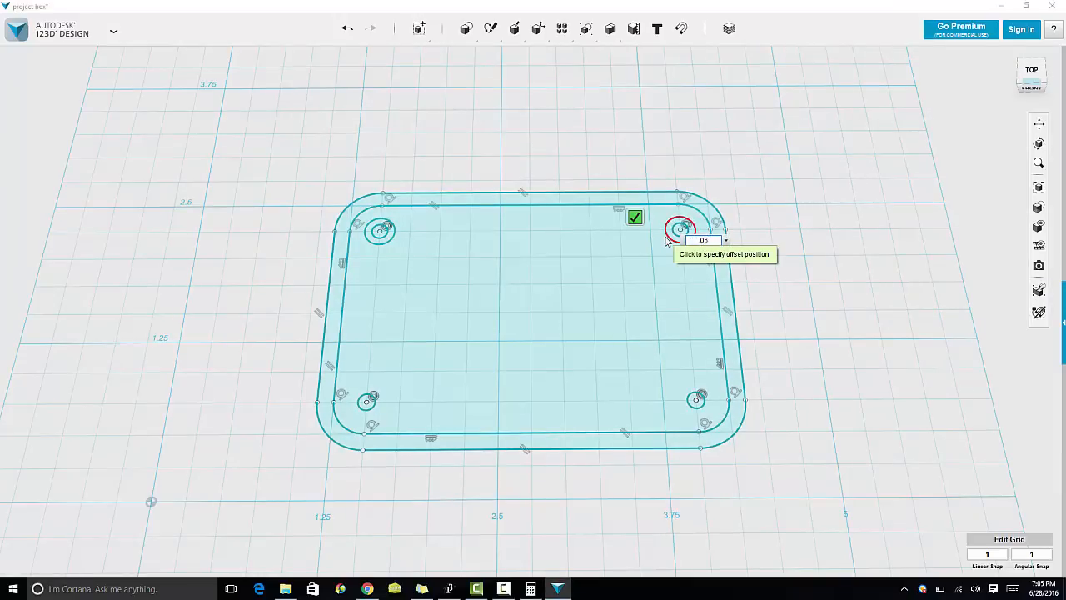
click(668, 239)
Step: Offset the bottom-right hole circle outward to form a matching boss ring
mouse_move(491, 28)
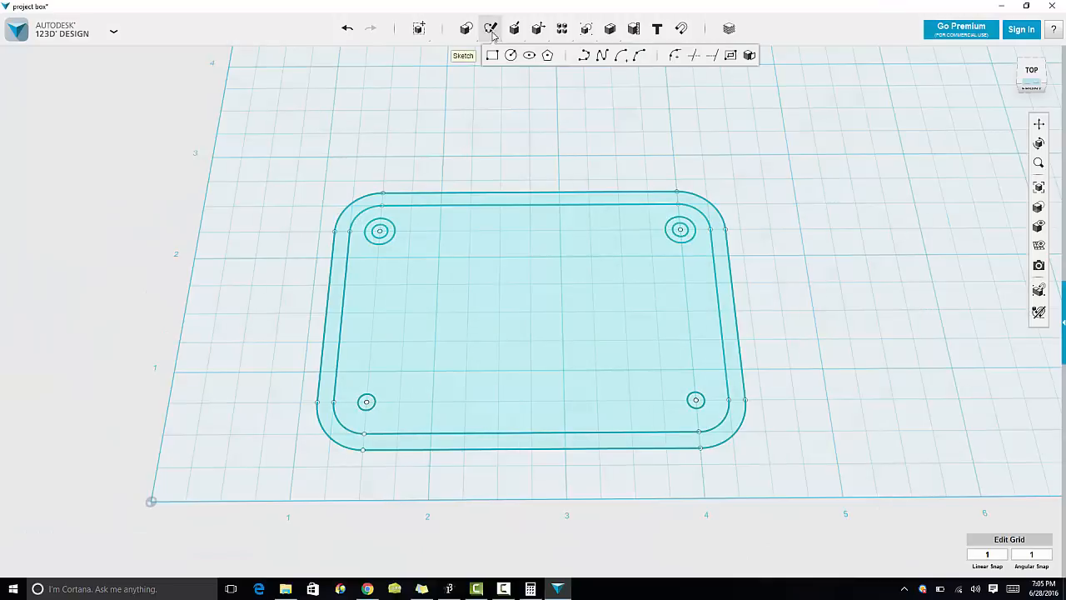
click(727, 59)
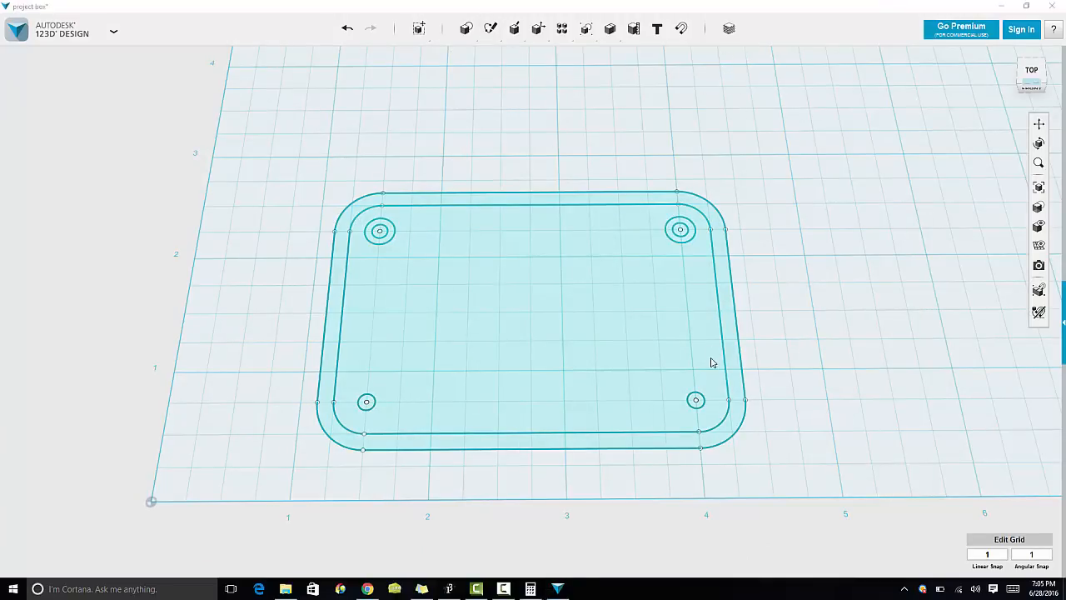
click(692, 406)
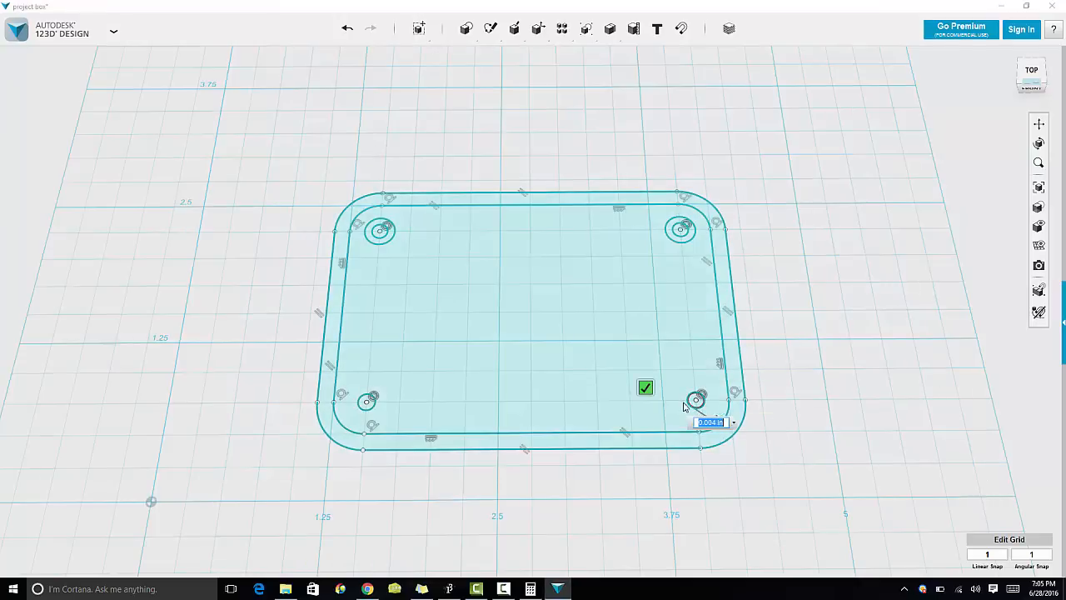
click(677, 404)
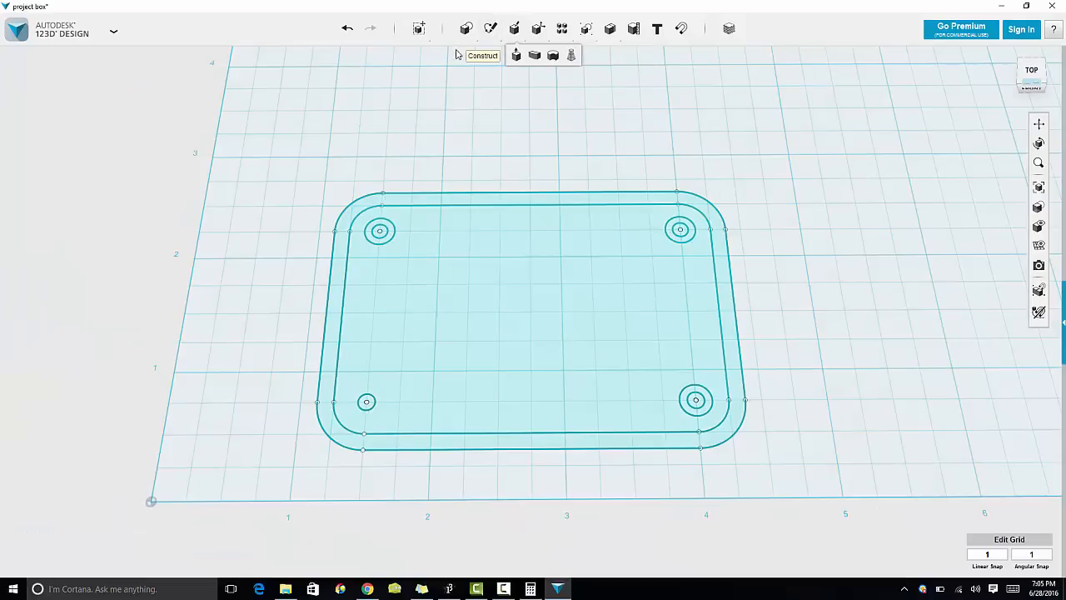
Step: Offset the bottom-left hole circle outward to form the fourth boss ring
mouse_move(490, 28)
click(729, 62)
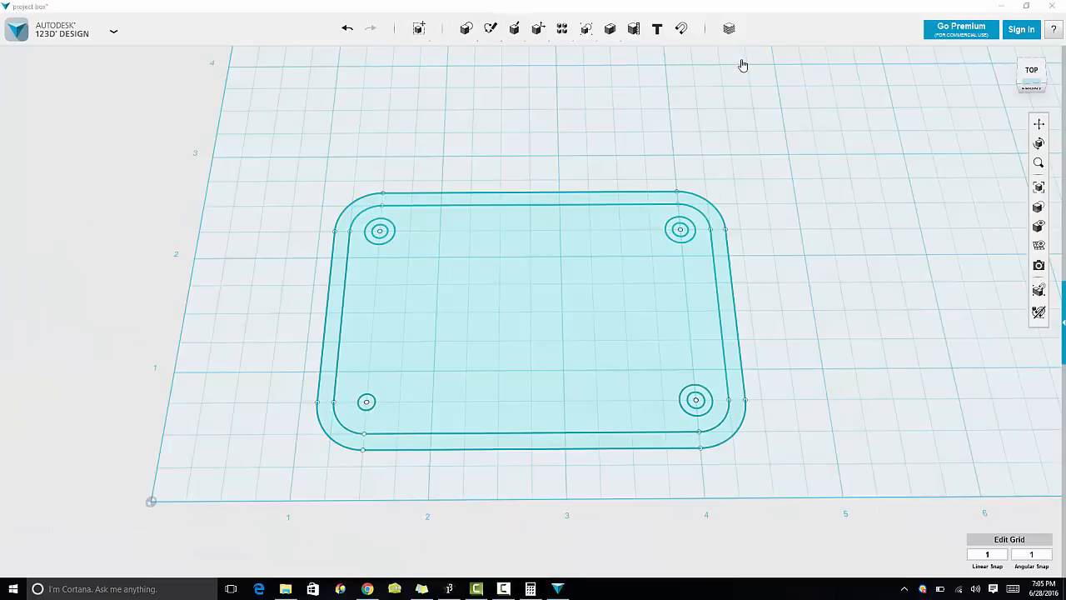
mouse_move(491, 32)
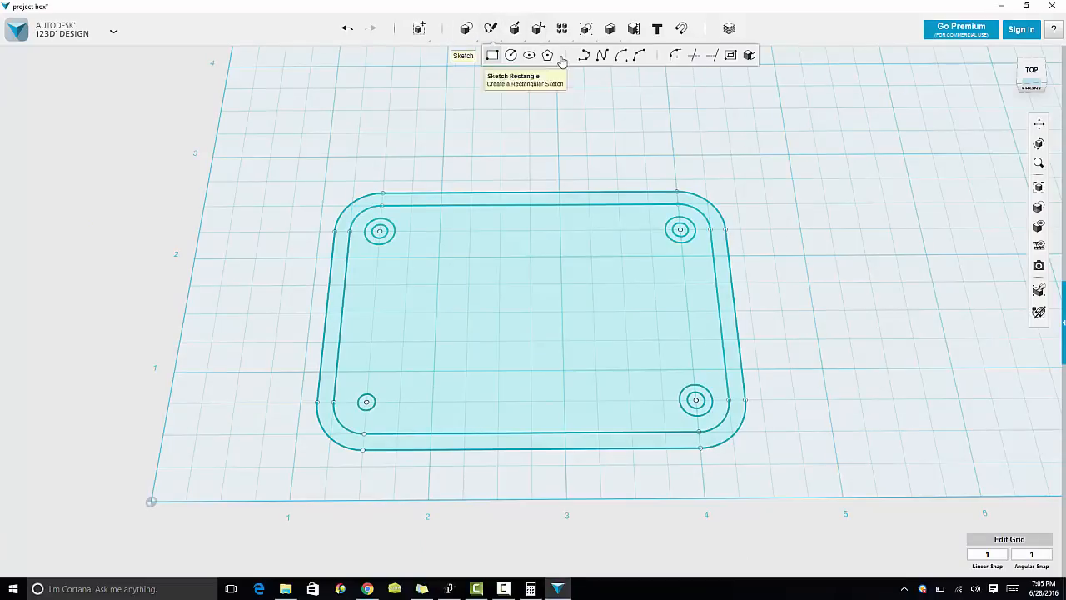
click(729, 57)
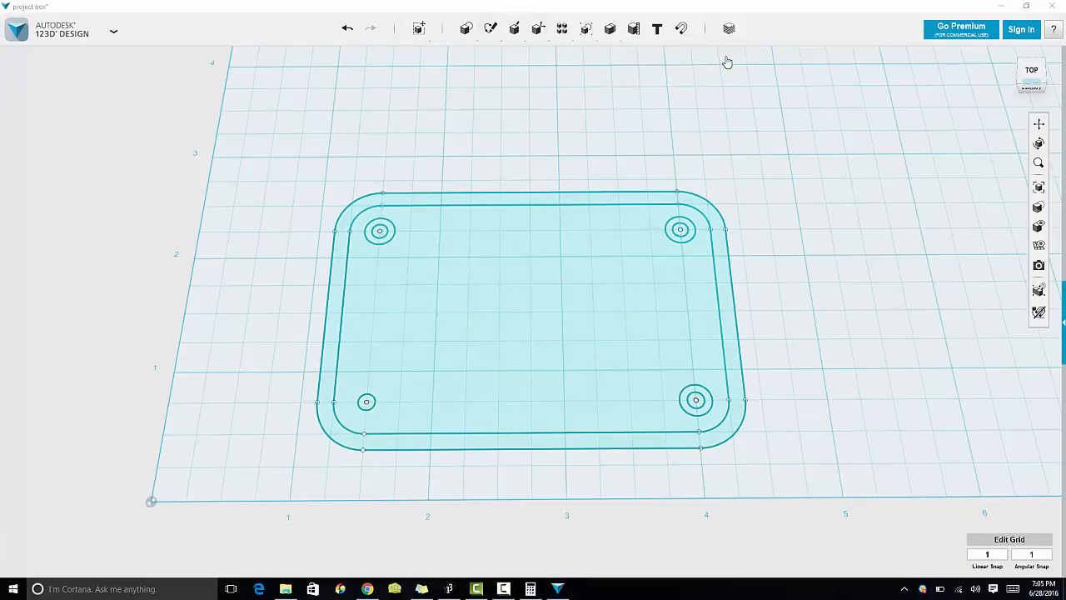
click(371, 408)
click(372, 408)
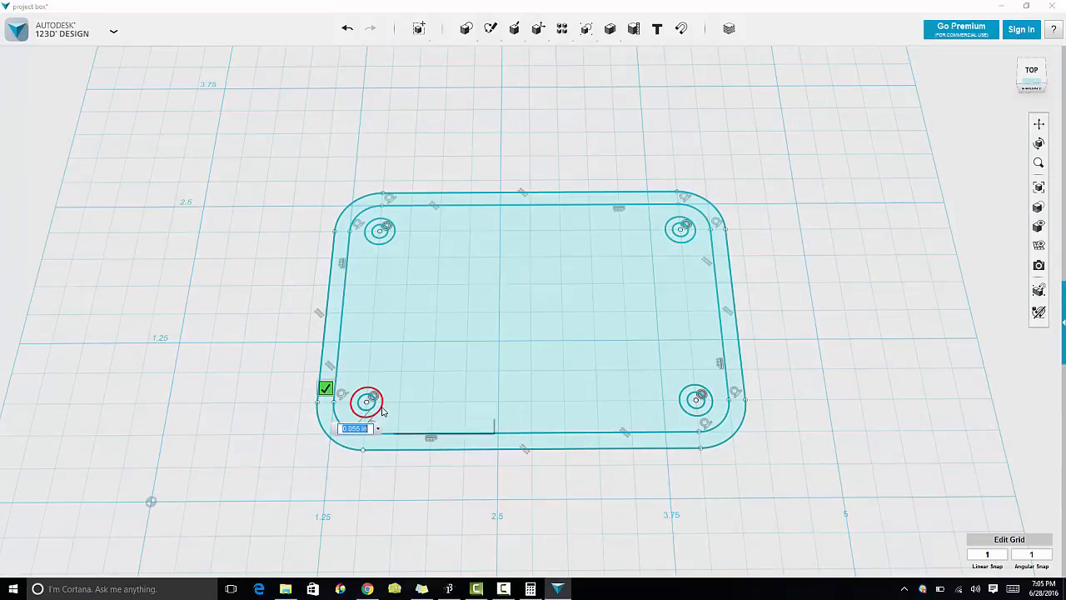
text(.05)
click(382, 410)
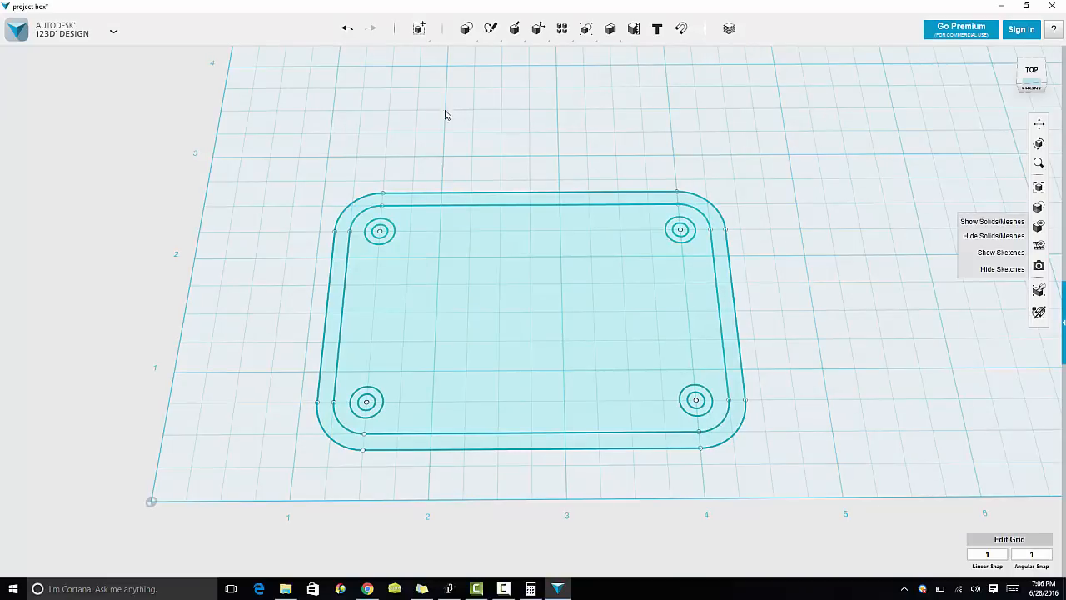
Step: Save a copy of the project to My Projects
click(110, 35)
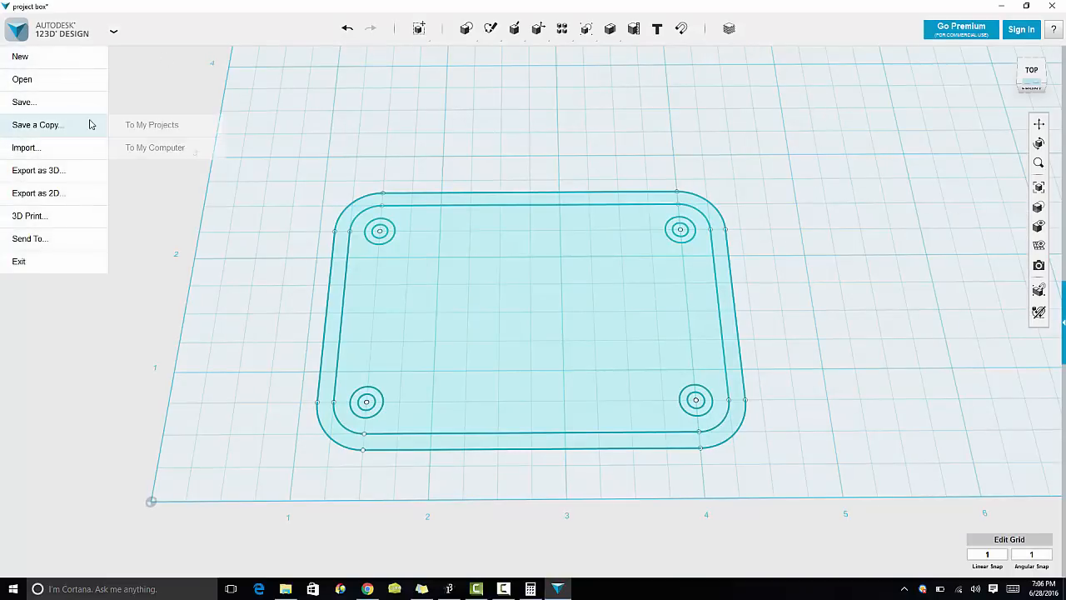
mouse_move(92, 111)
click(141, 124)
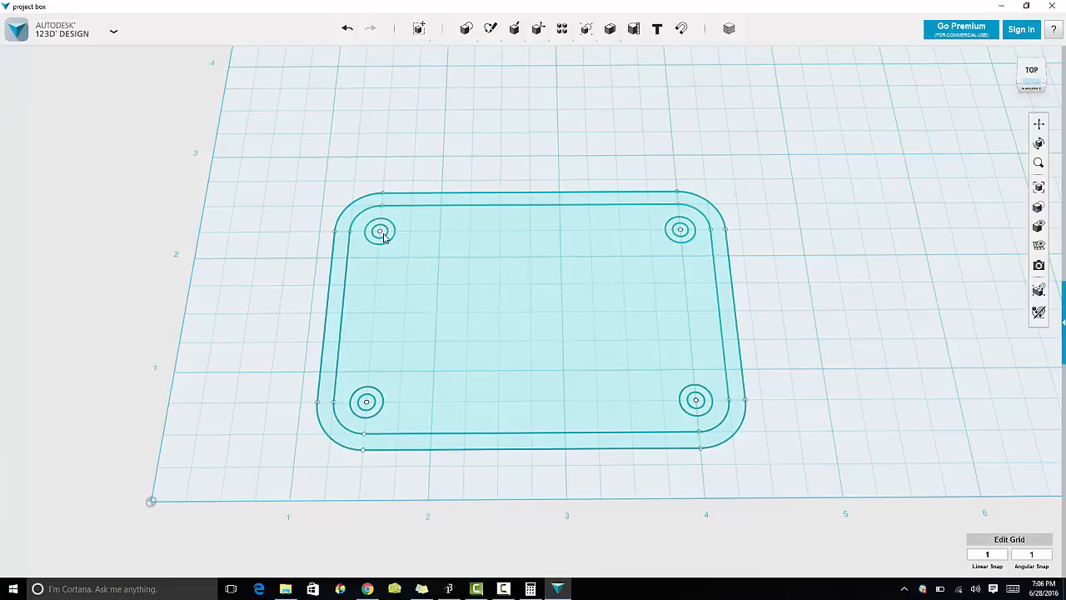
Step: Extrude the inner floor profile together with the four boss rings 0.125 in to form the box floor
click(390, 251)
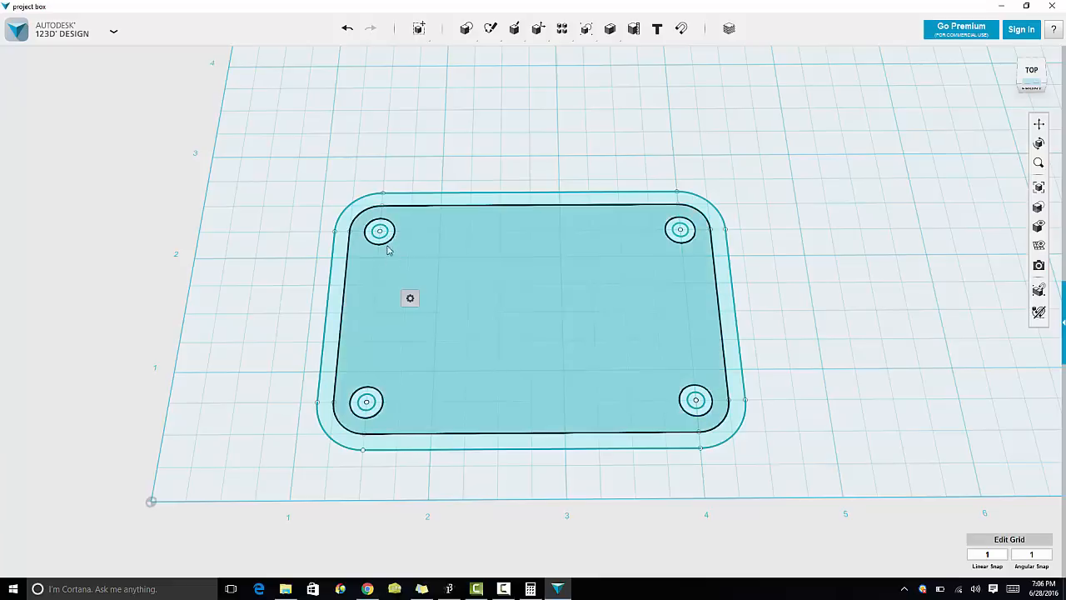
click(471, 112)
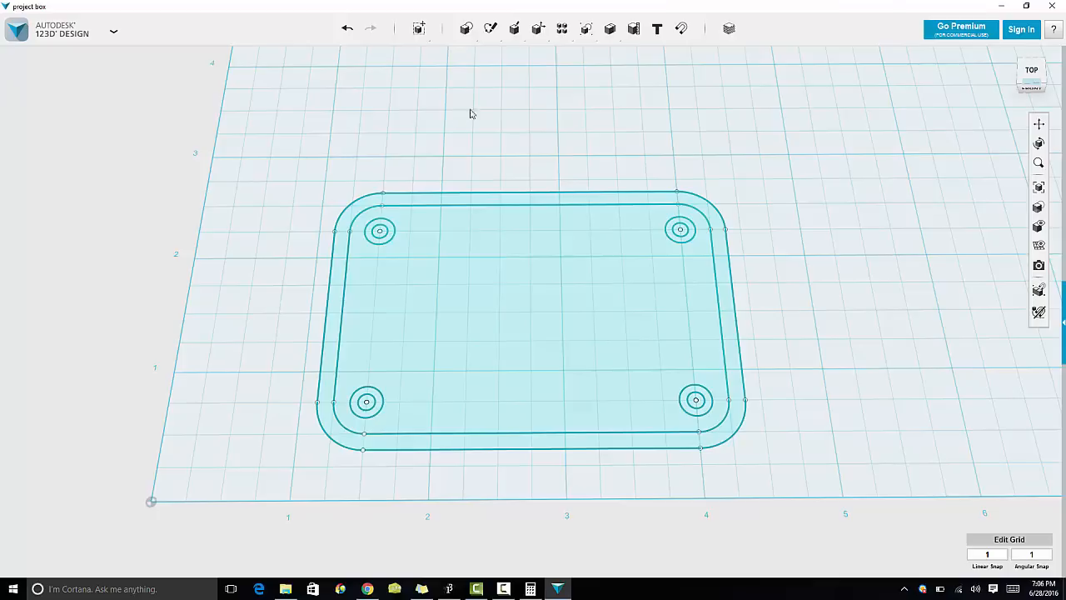
mouse_move(490, 30)
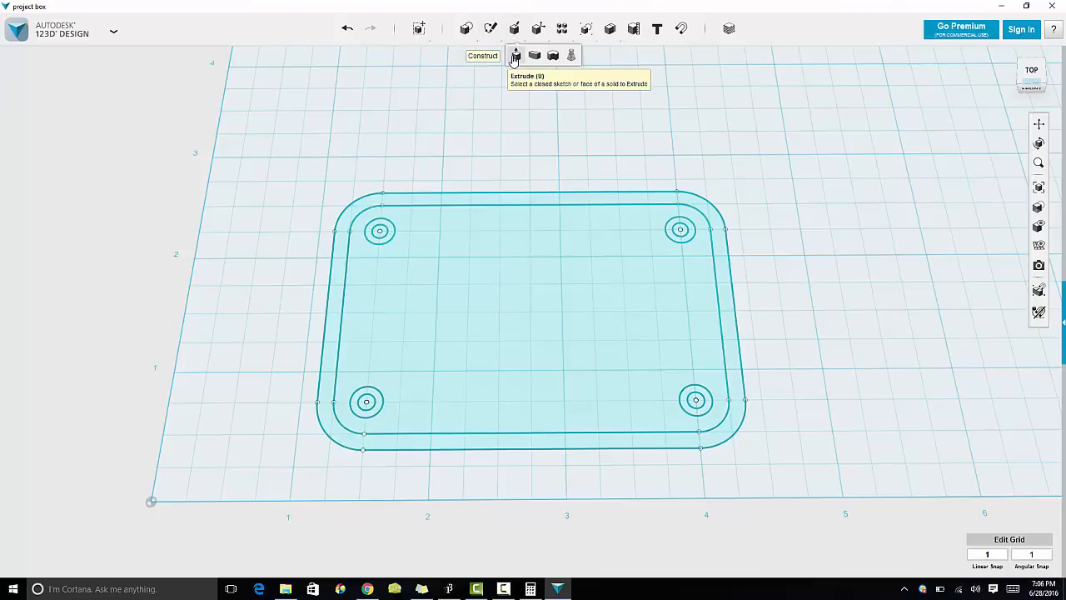
click(515, 56)
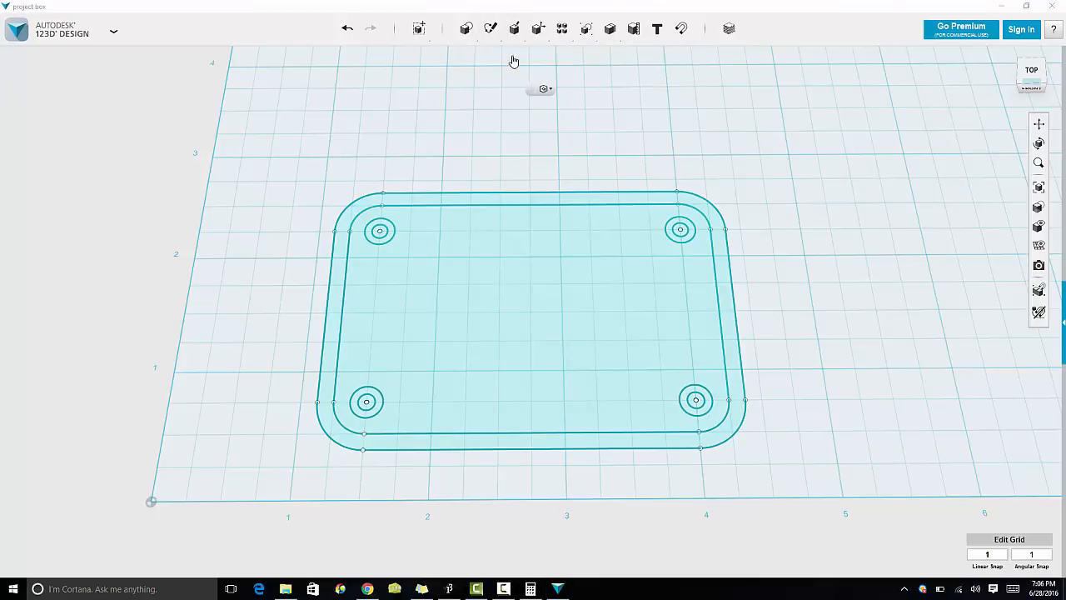
click(380, 232)
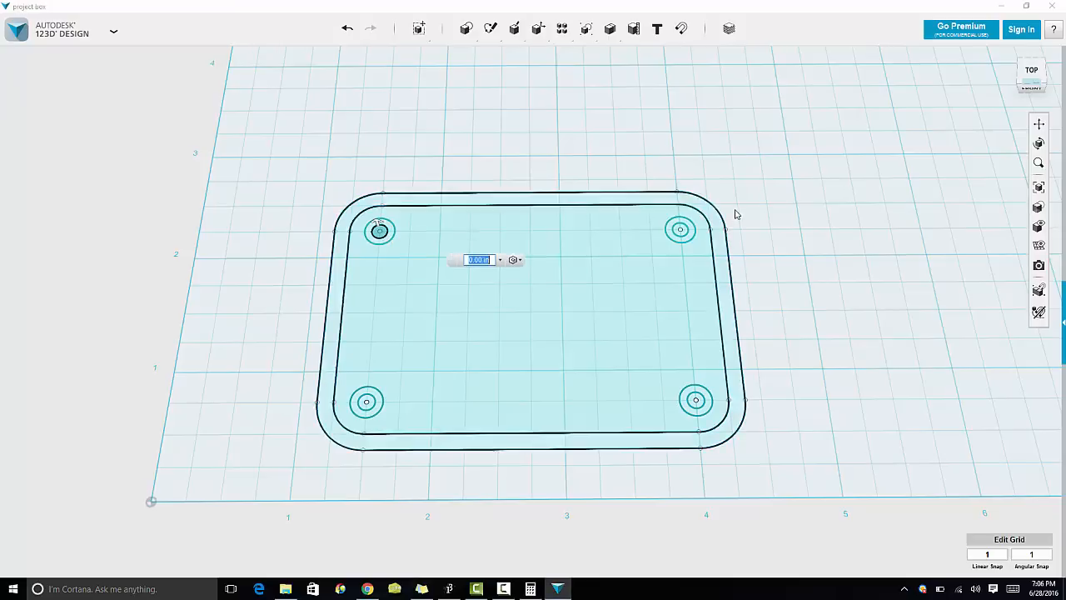
click(680, 232)
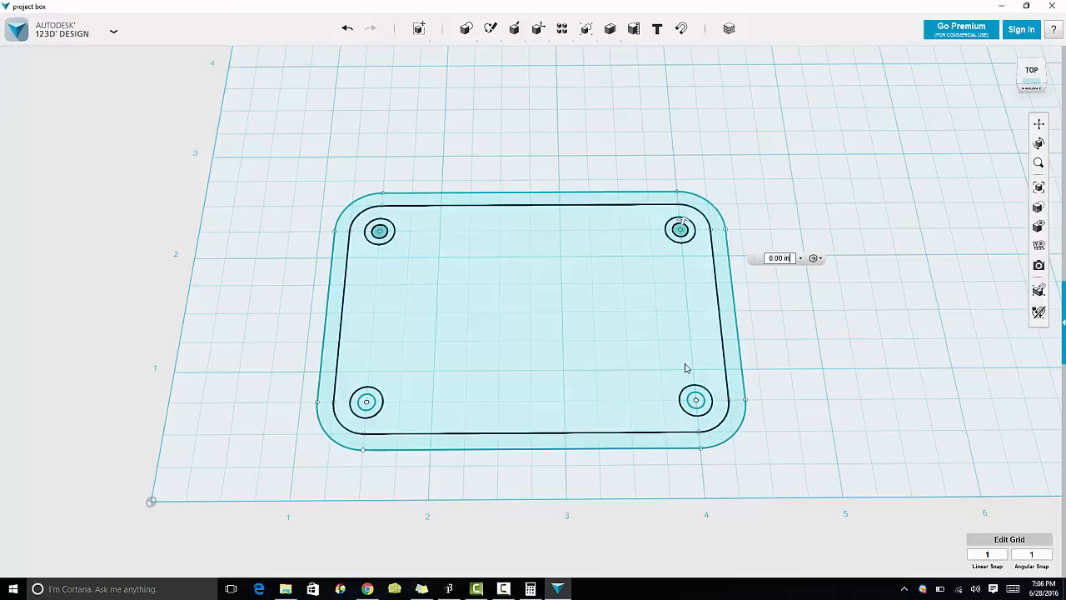
click(696, 400)
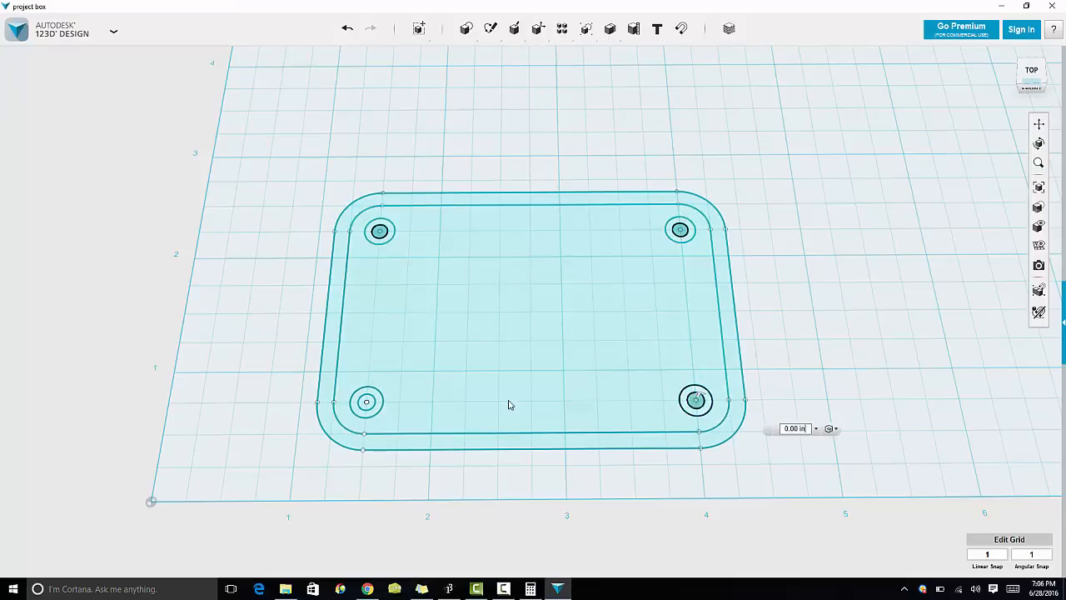
click(363, 406)
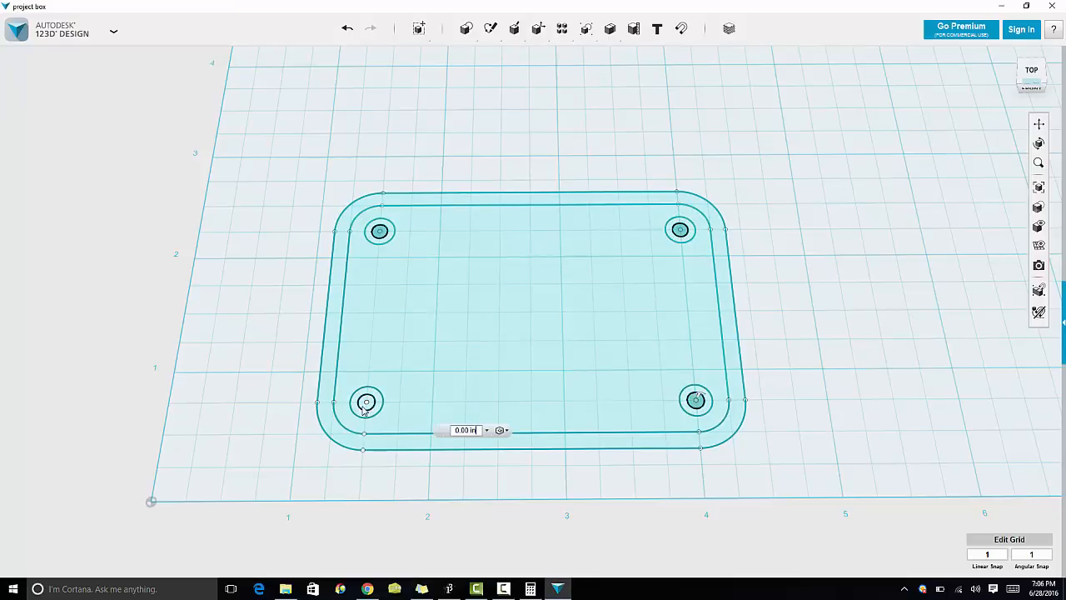
click(406, 410)
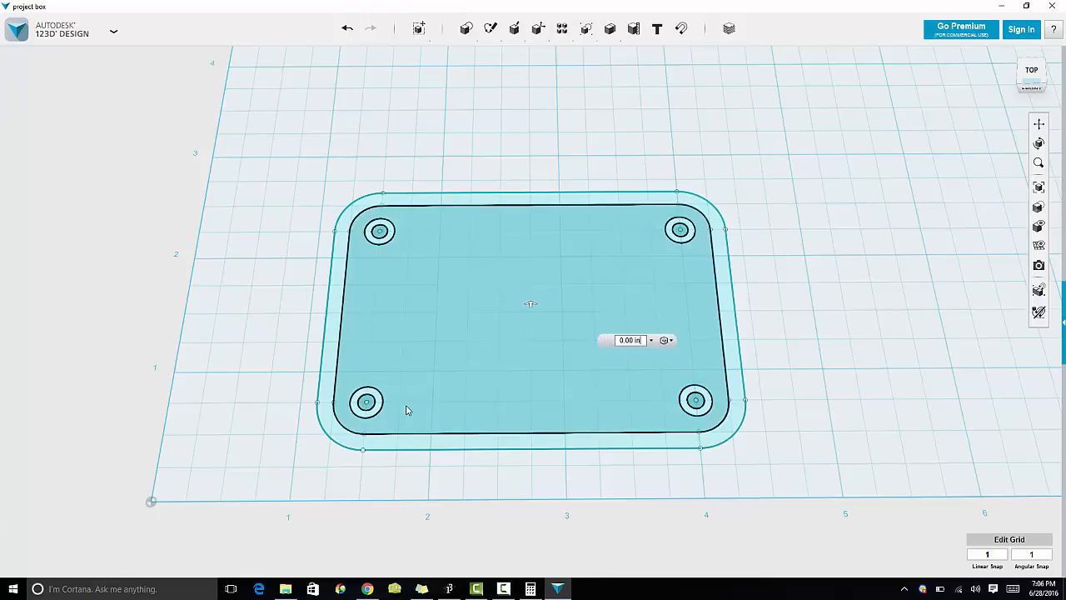
click(641, 339)
text(0.125)
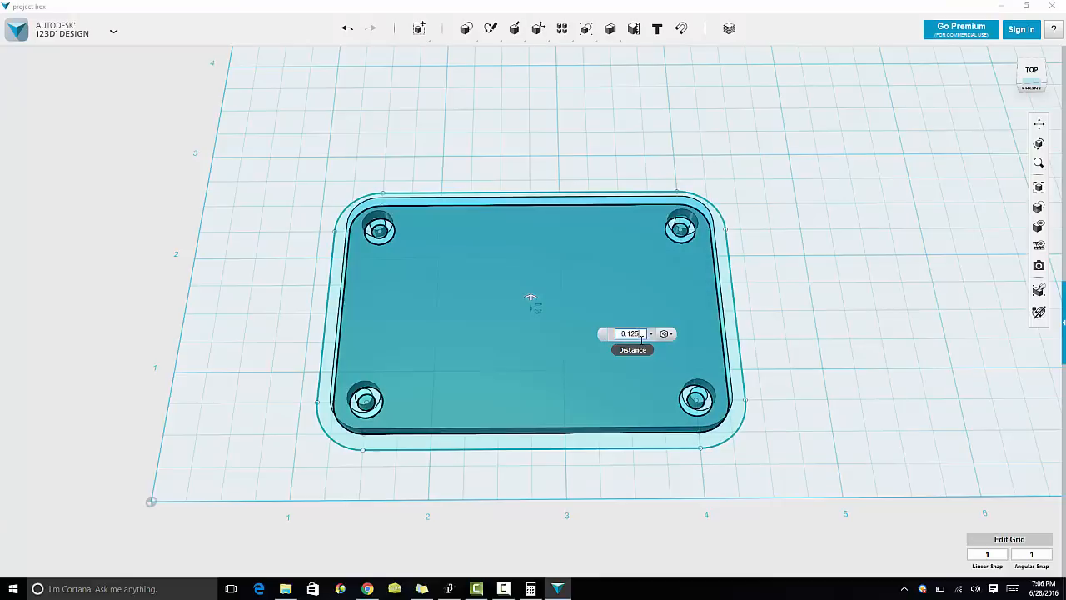
key(Return)
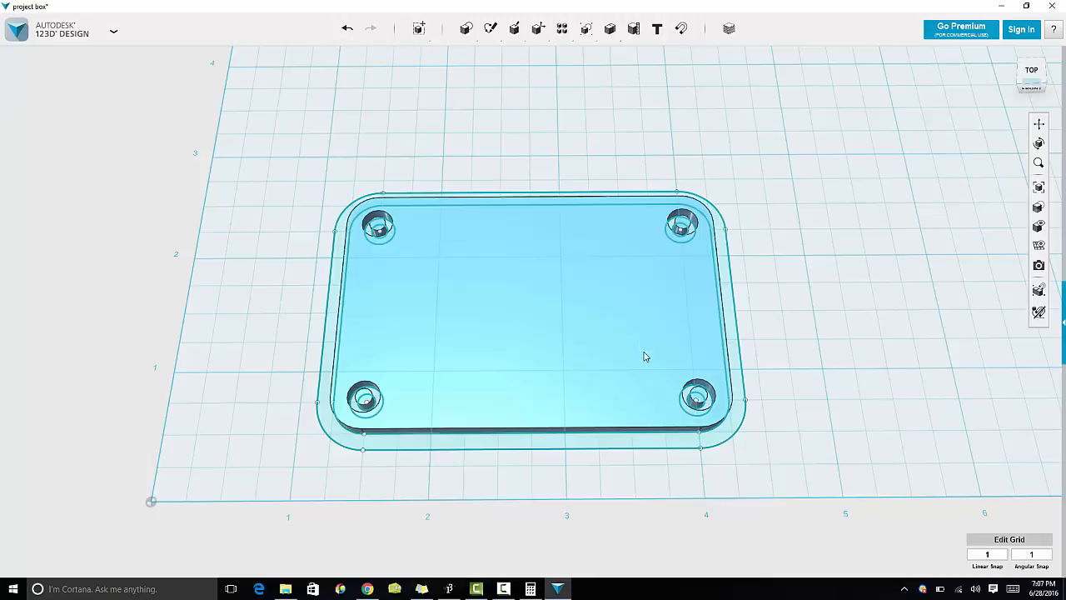
Step: Extrude the outer wall ring 1 in upward to form the box walls
click(698, 438)
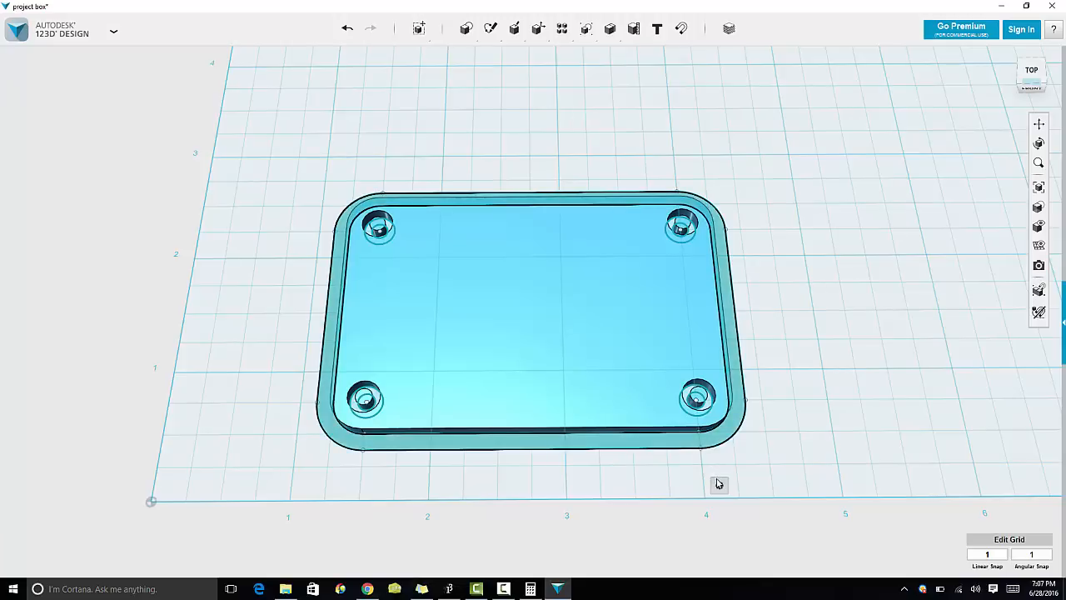
mouse_move(719, 484)
click(778, 486)
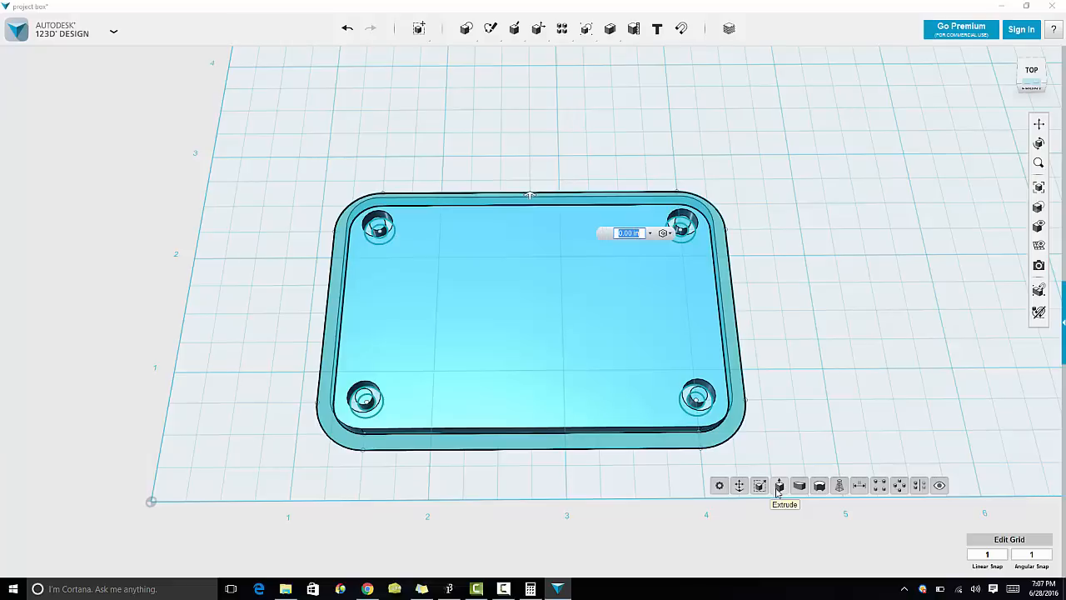
text(1)
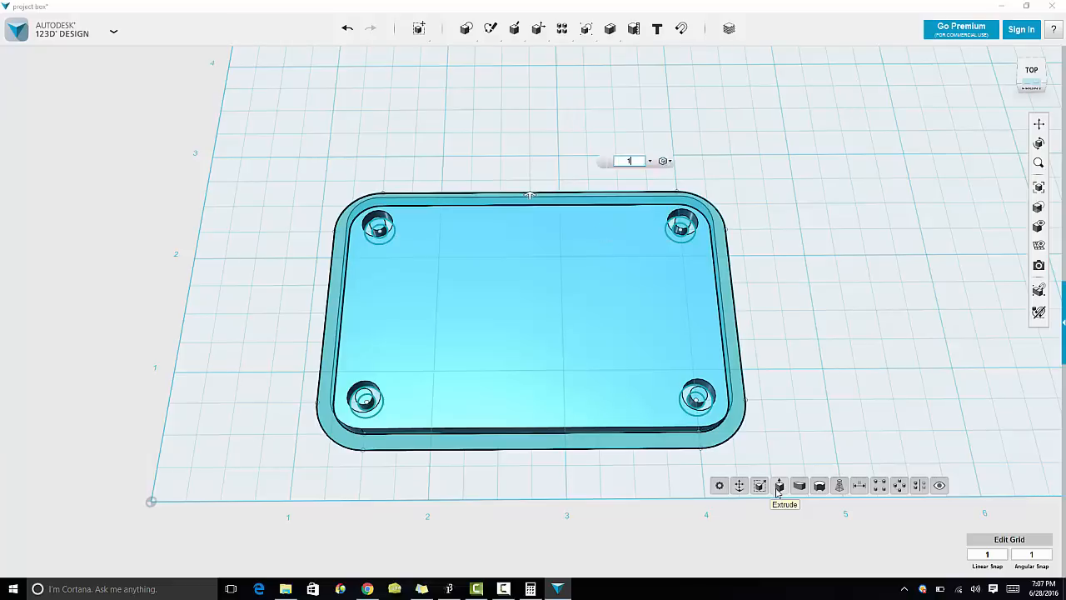
key(Return)
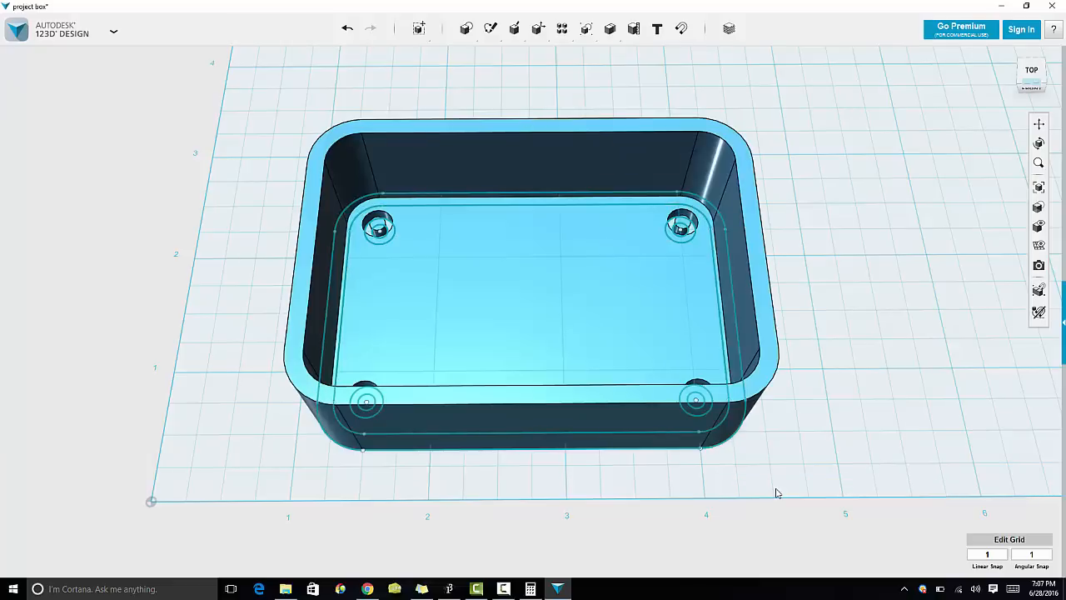
Step: Hide the sketches and orbit to inspect the box walls and floor
mouse_move(1038, 227)
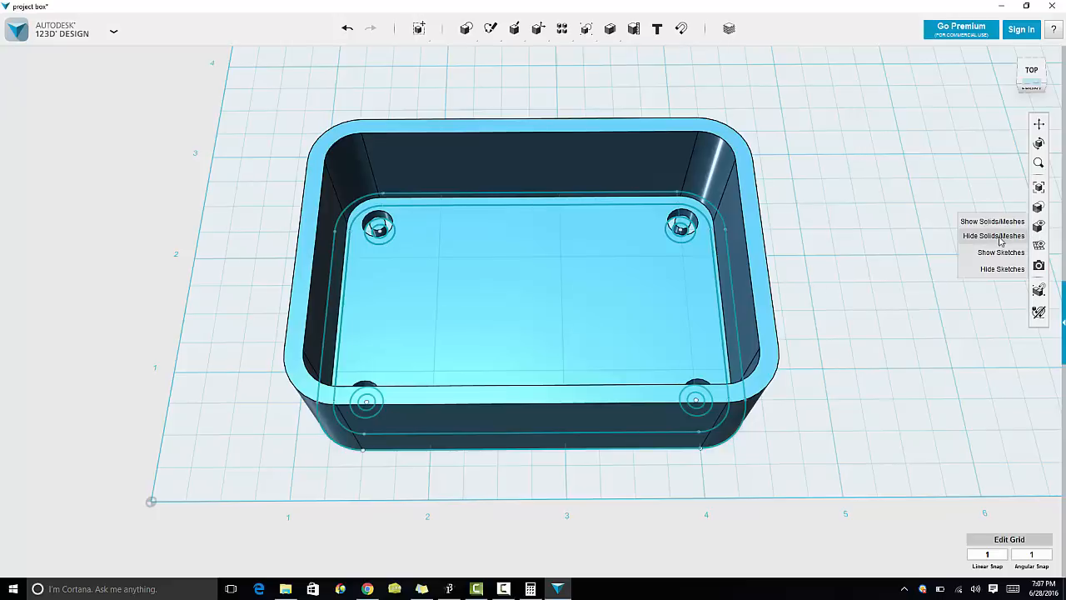
click(1002, 269)
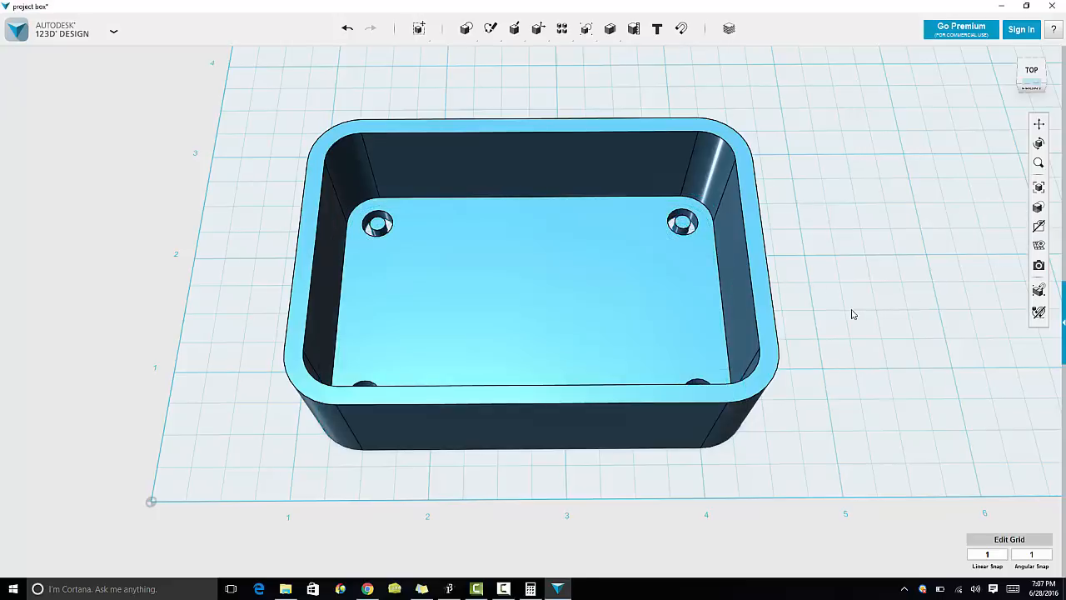
right_drag(851, 313, 492, 326)
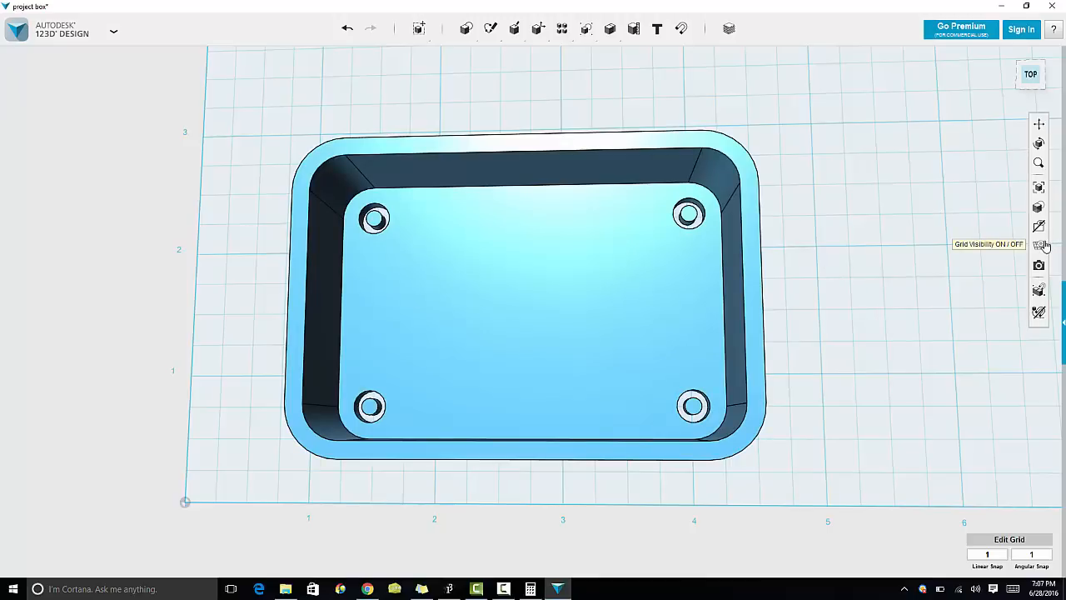
Step: Show the sketches again and, from the bottom, extrude the four boss rings 0.85 in into screw standoffs
mouse_move(1042, 245)
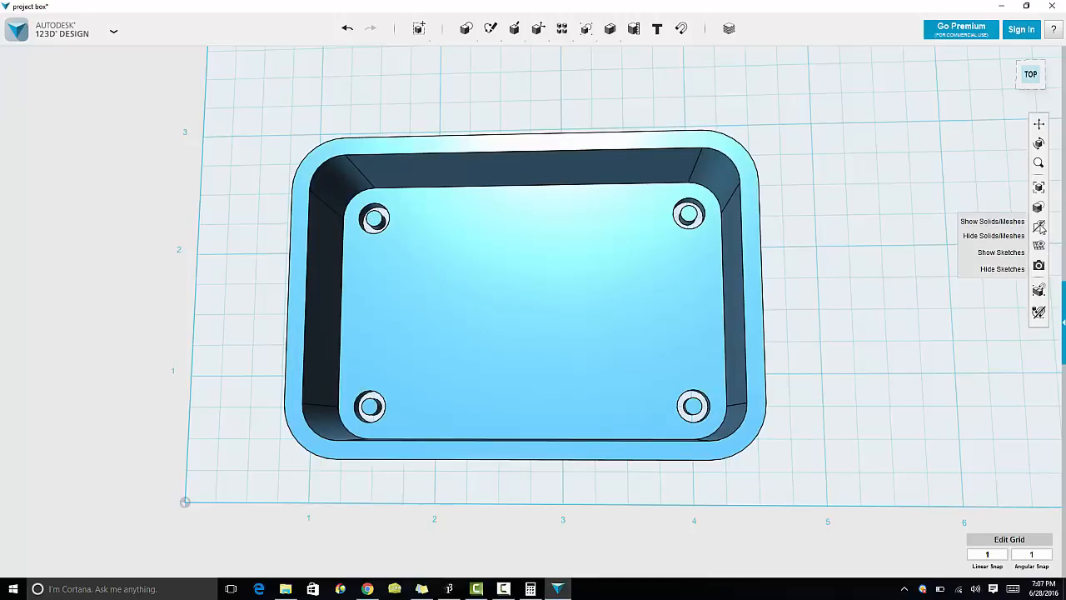
click(996, 256)
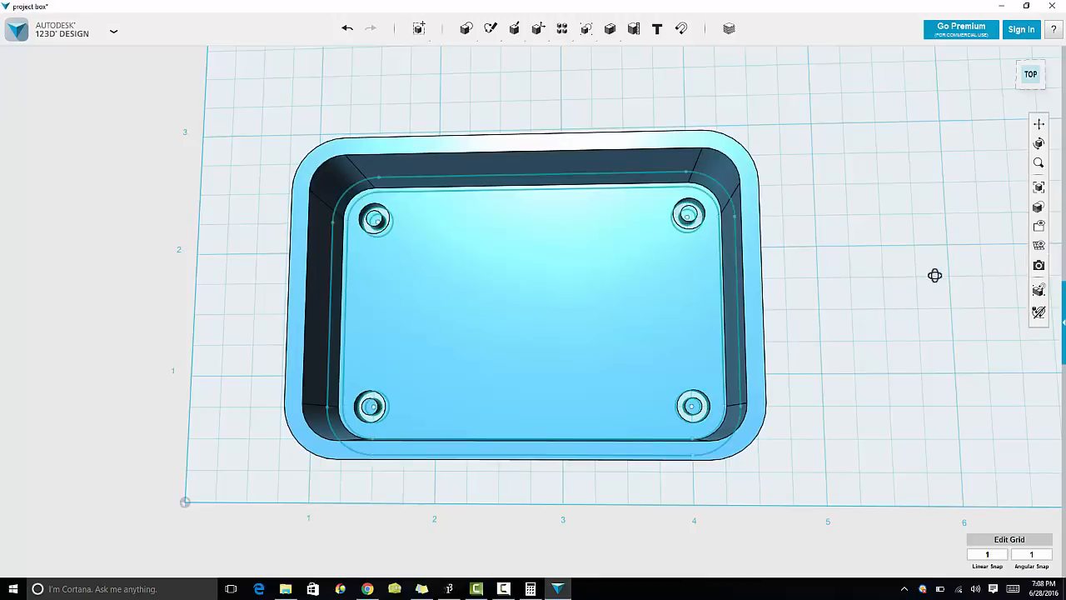
right_drag(935, 275, 769, 295)
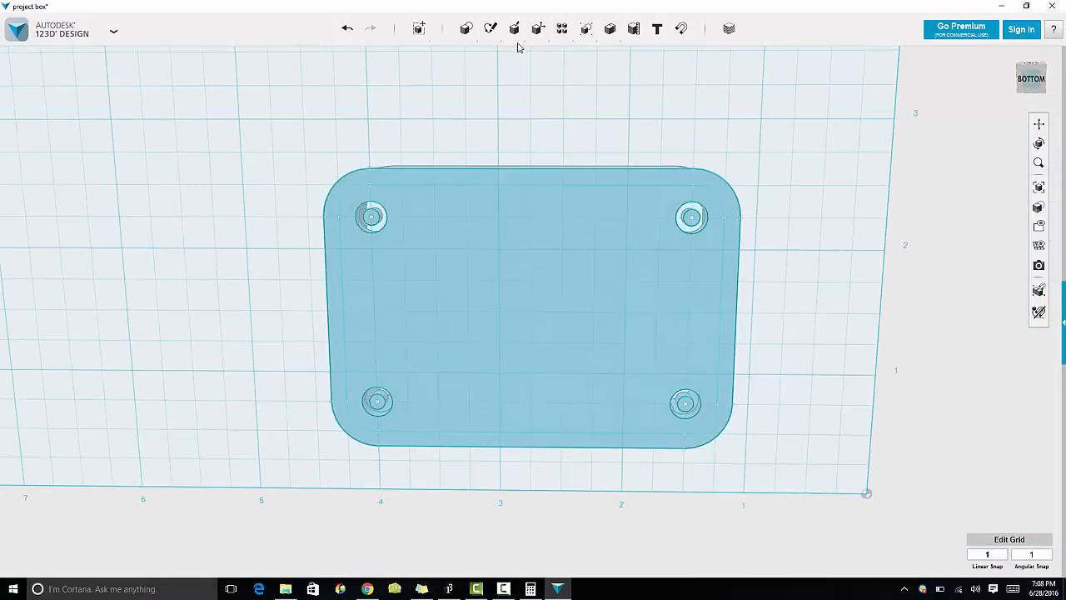
mouse_move(513, 28)
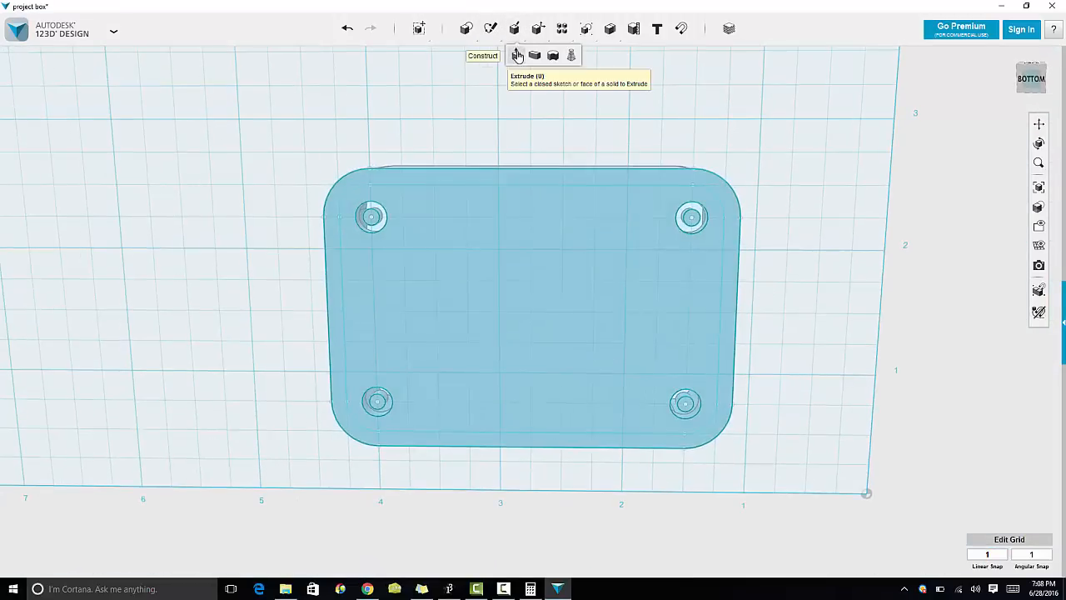
click(517, 55)
click(380, 222)
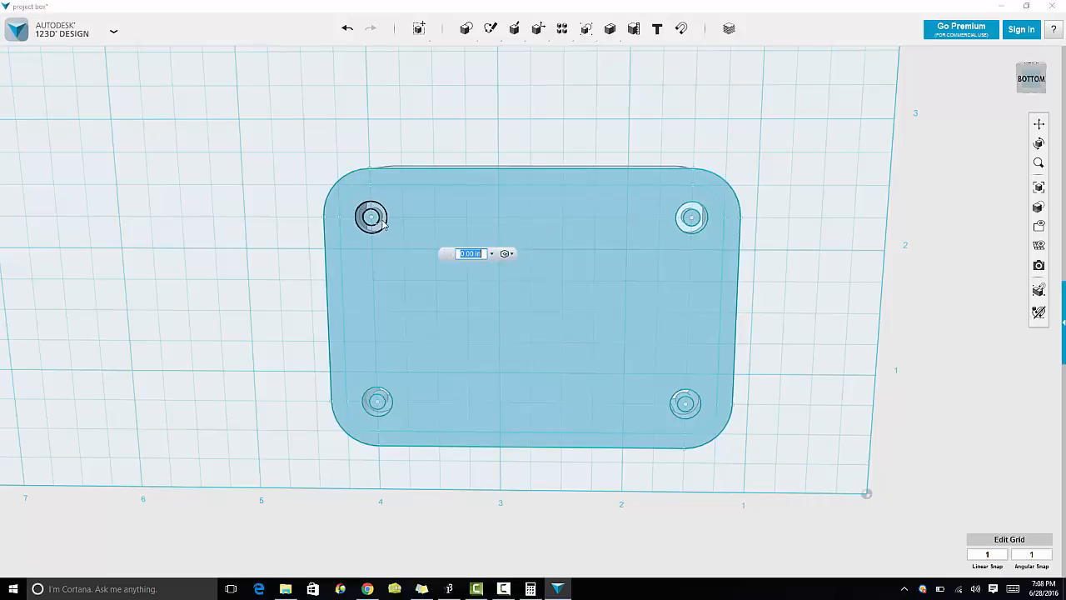
click(387, 406)
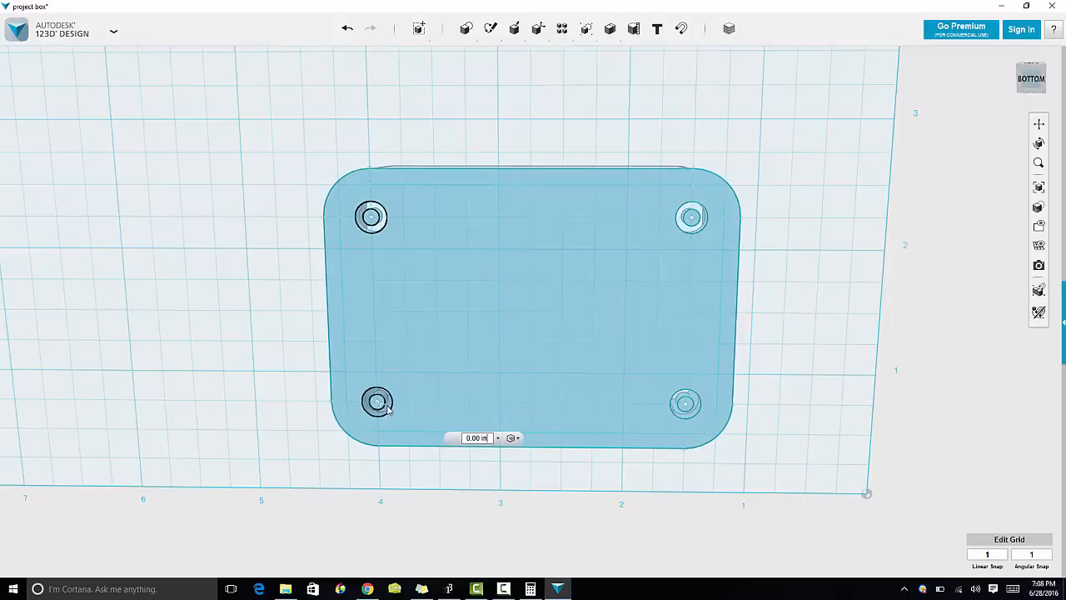
click(679, 406)
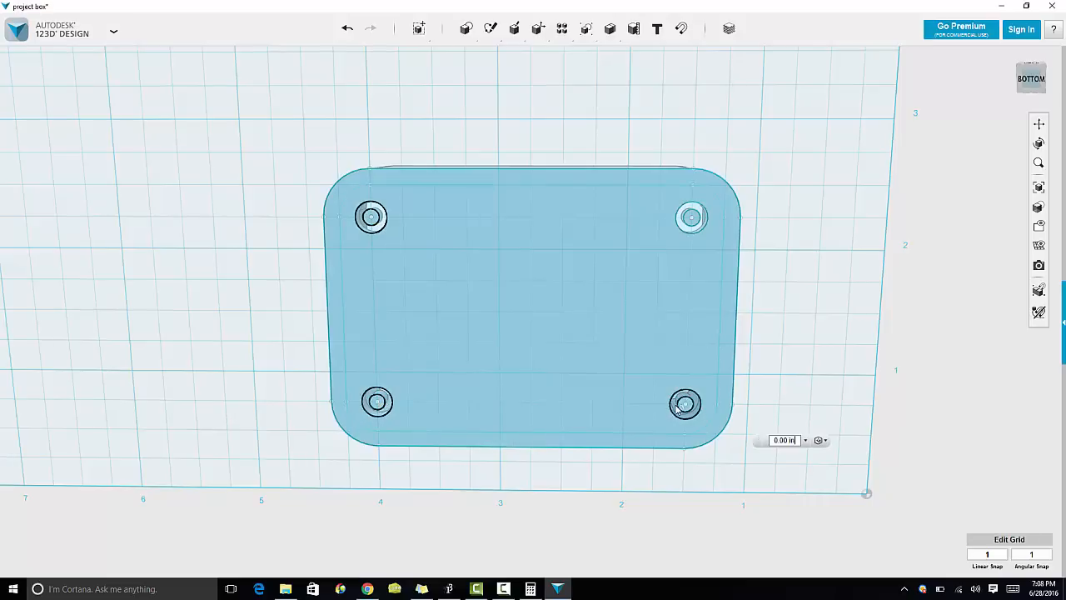
click(683, 221)
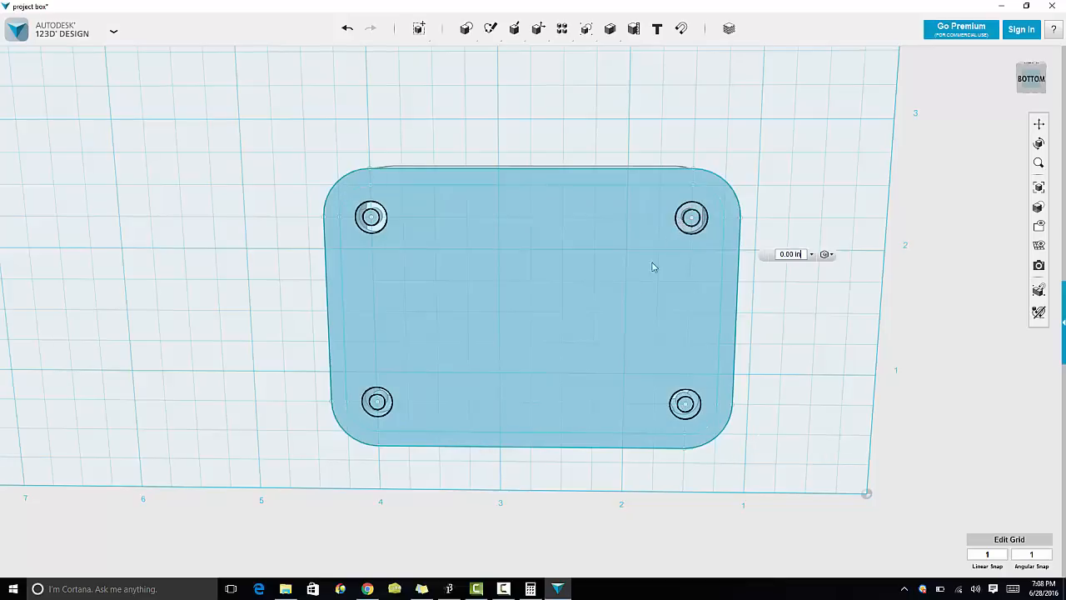
click(802, 253)
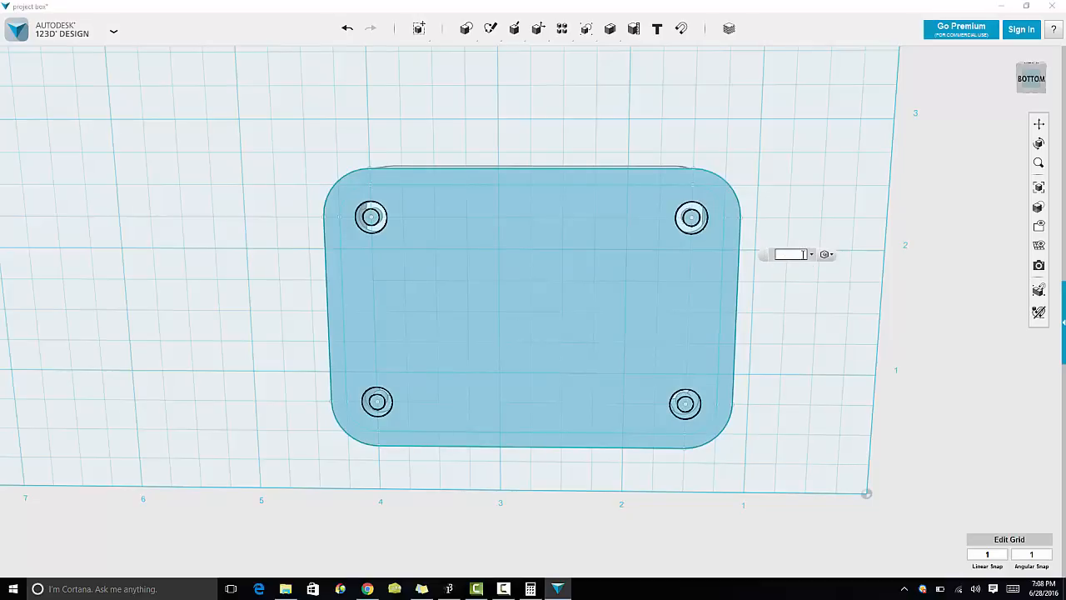
text(.85)
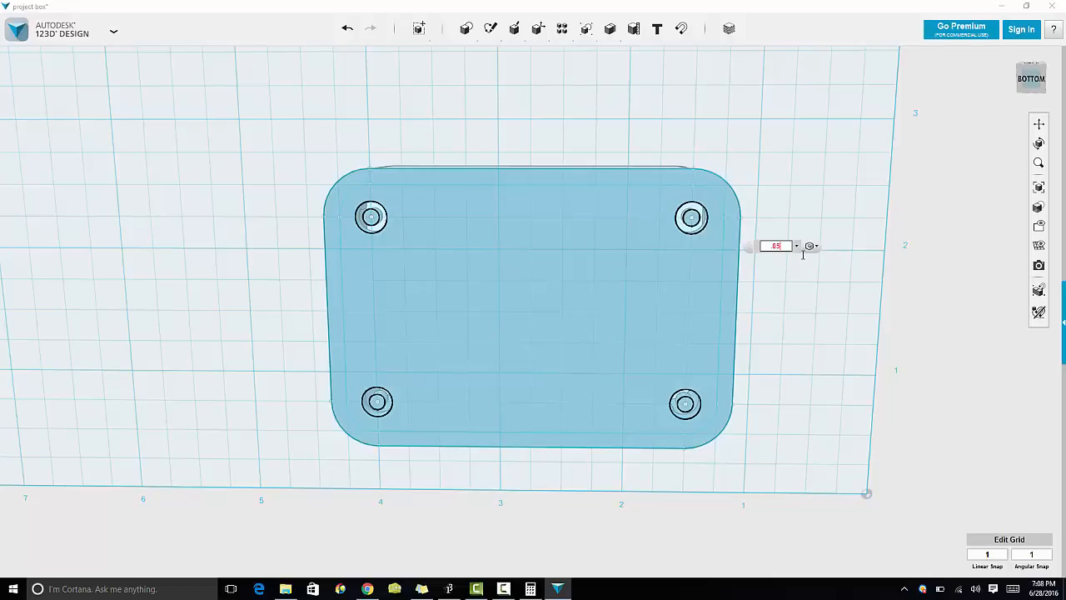
key(Return)
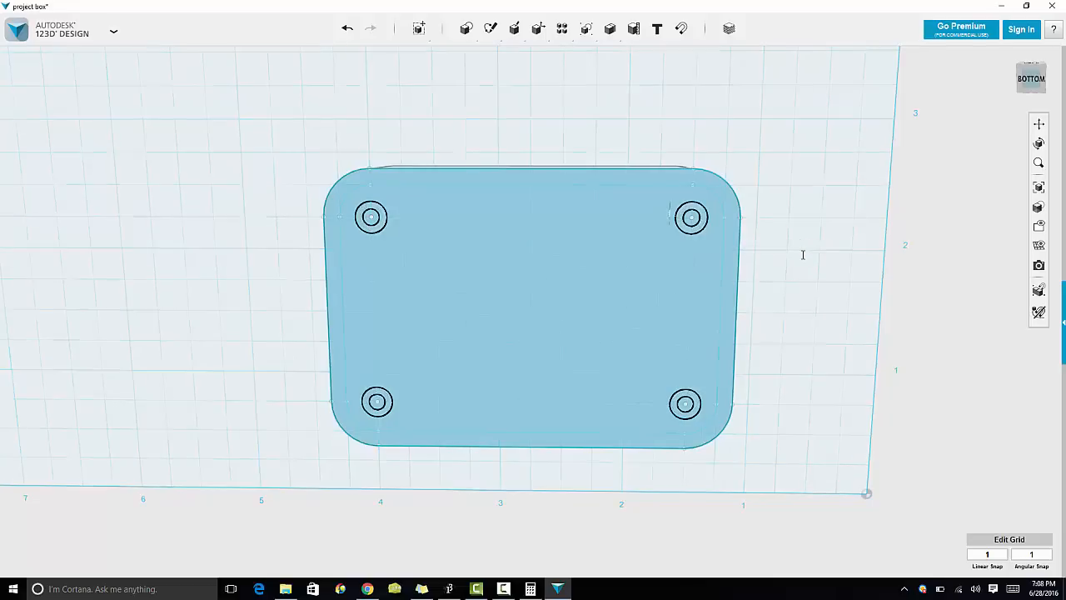
Step: Hide the sketches and orbit around to inspect the finished standoffs
right_drag(757, 269, 769, 395)
mouse_move(1038, 244)
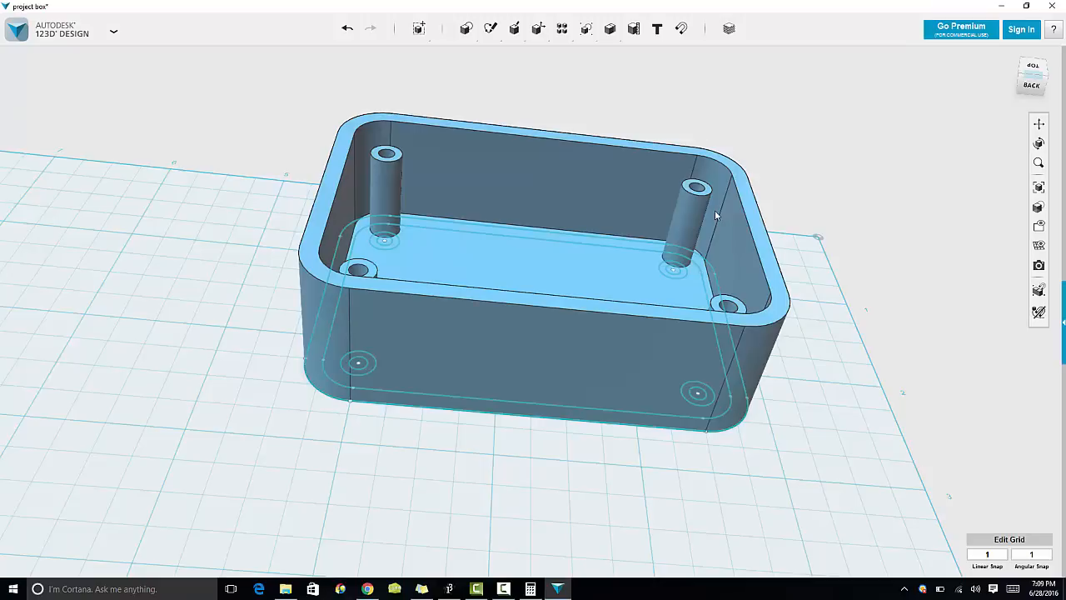
mouse_move(1037, 226)
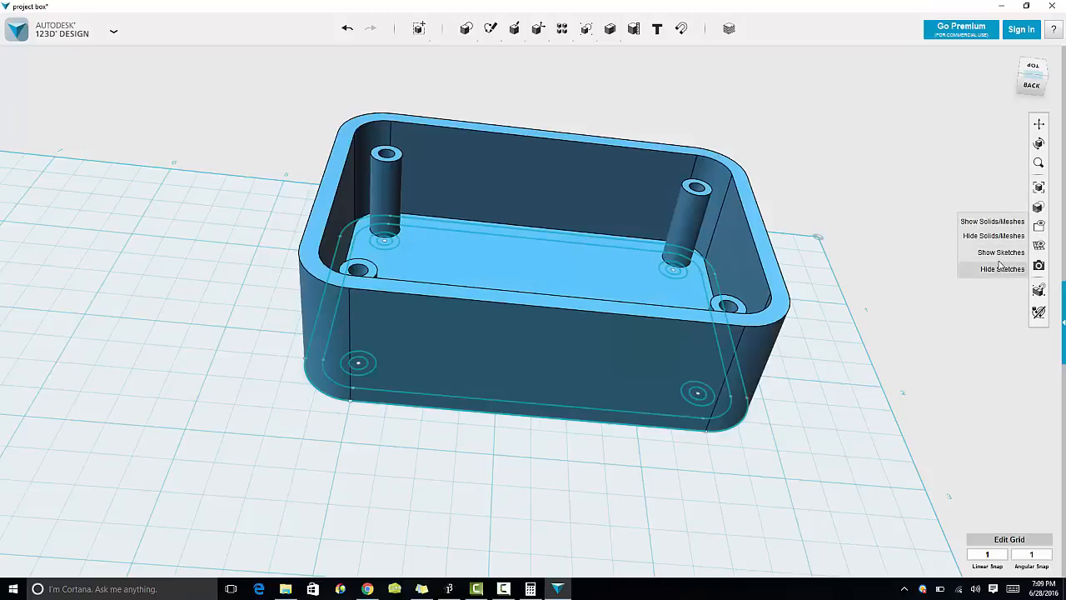
click(1000, 269)
right_drag(829, 370, 710, 397)
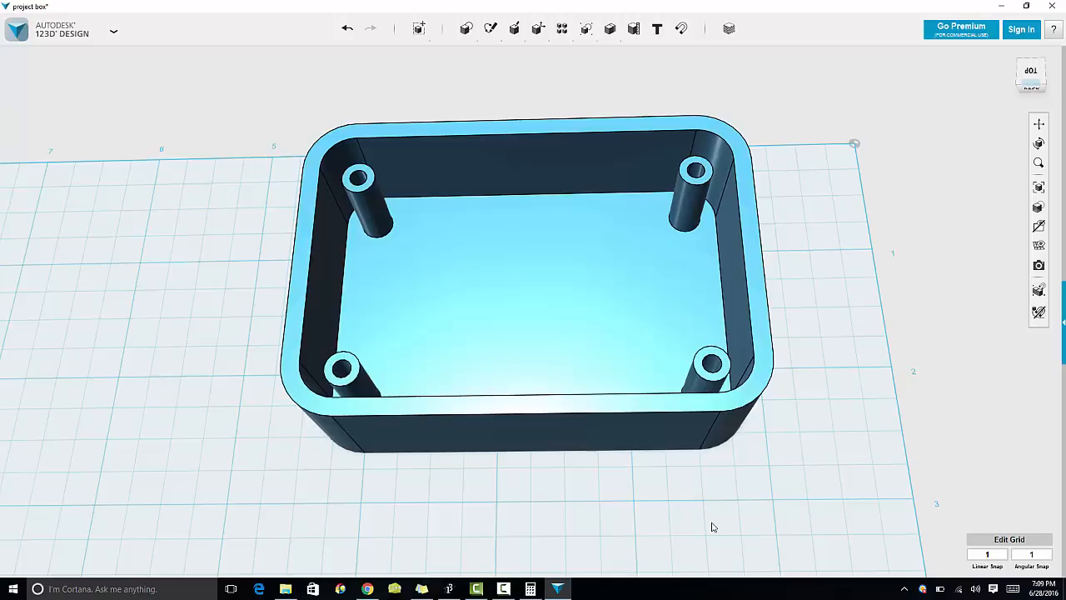
Step: From the bottom, chamfer the box's outer bottom edge chain by 0.25 in
right_drag(712, 527, 692, 362)
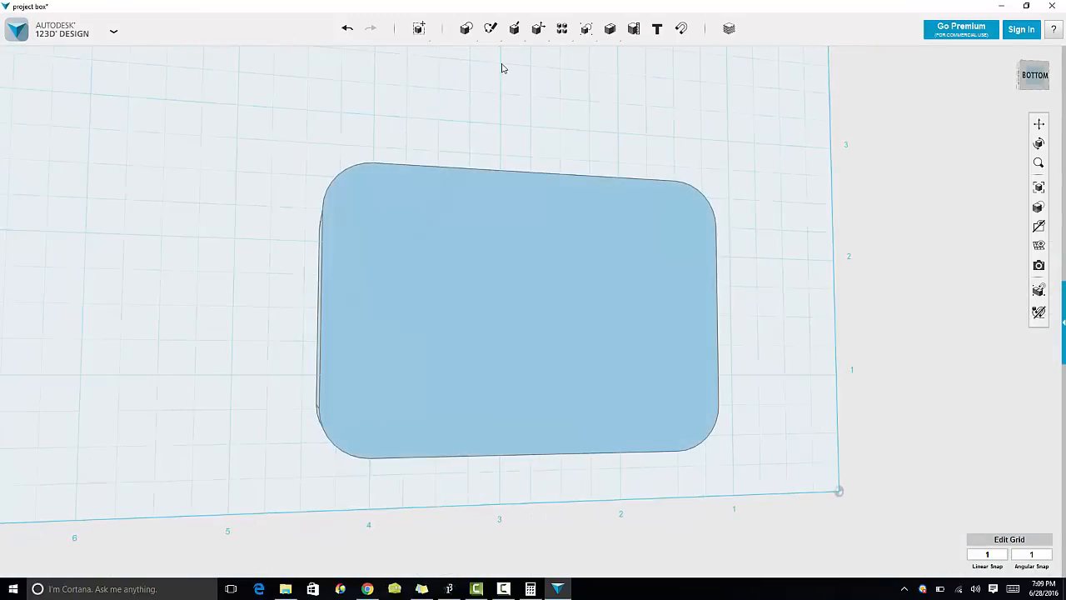
mouse_move(518, 37)
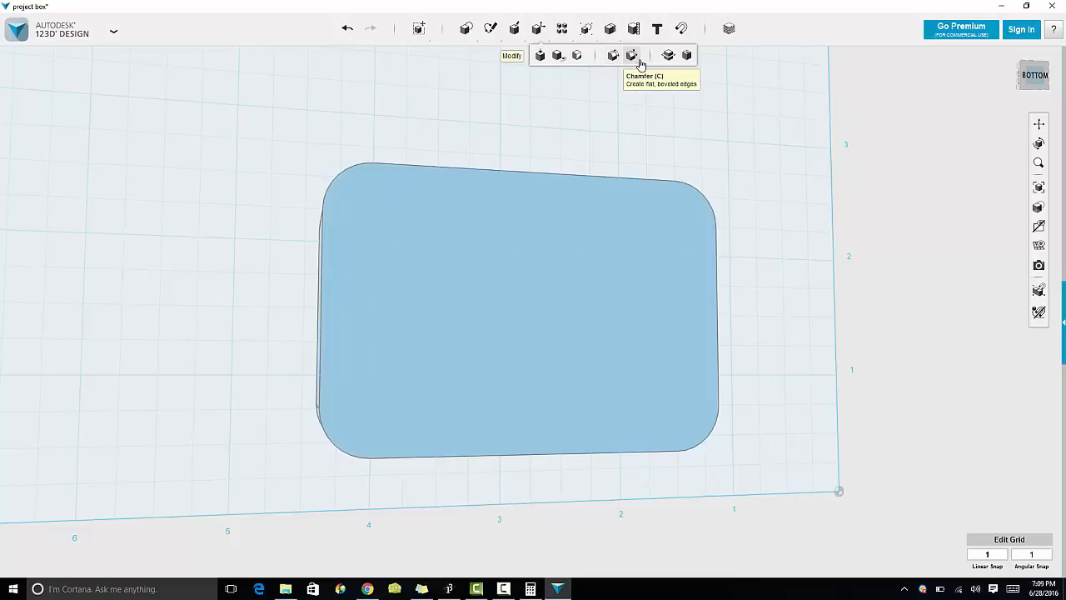
click(634, 57)
right_drag(643, 208, 624, 237)
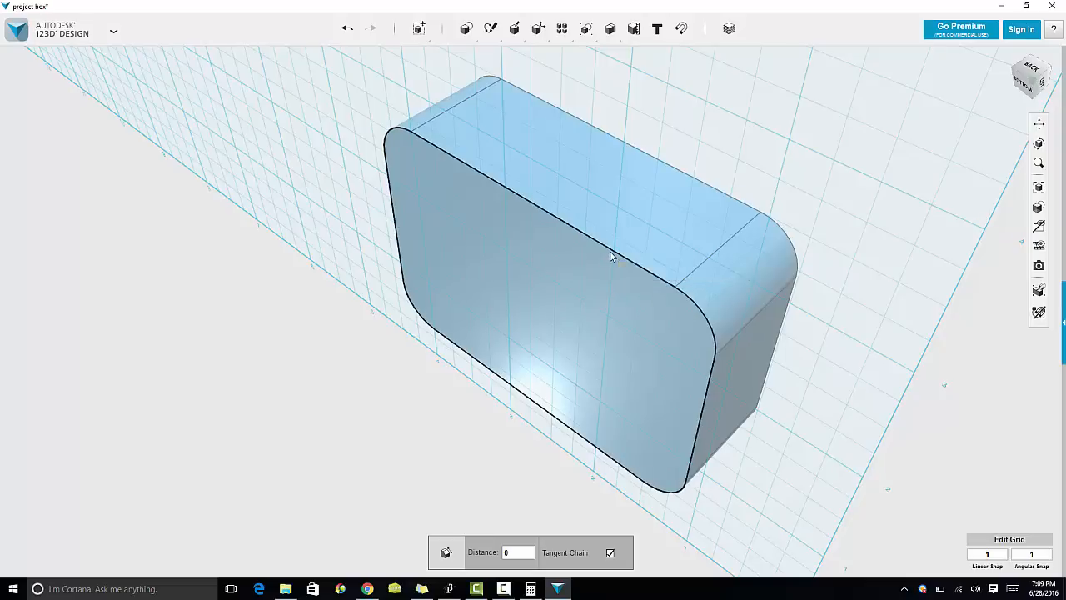
click(612, 252)
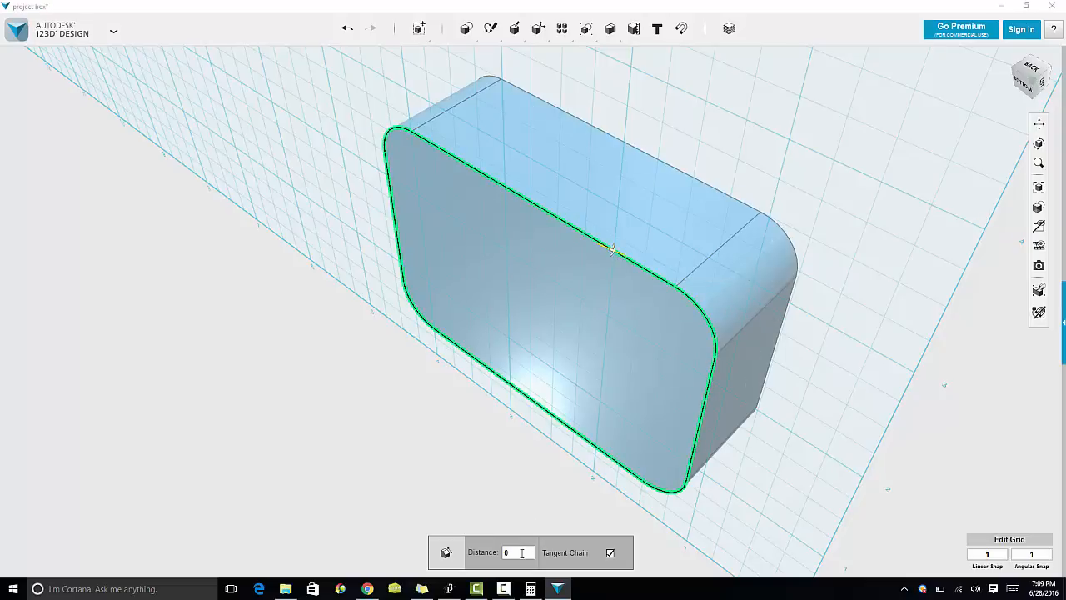
text(.5)
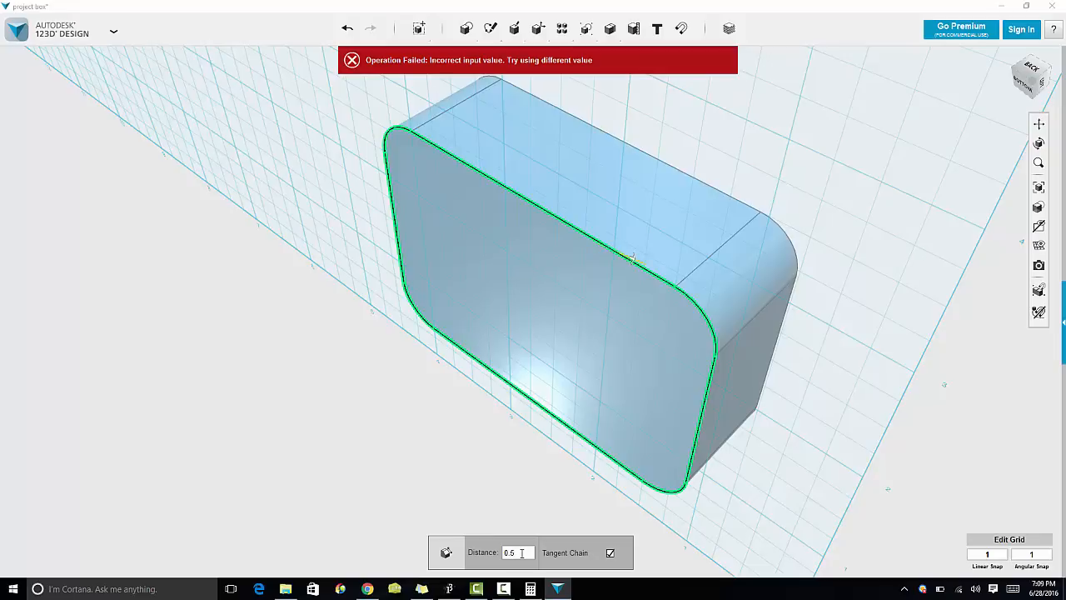
key(BackSpace)
text(25)
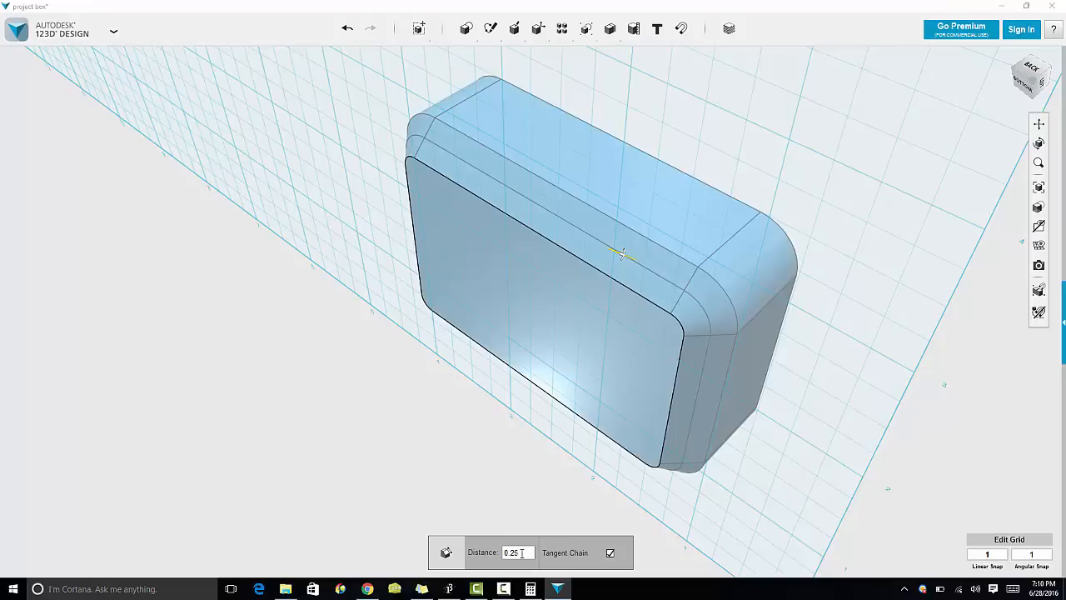
key(Return)
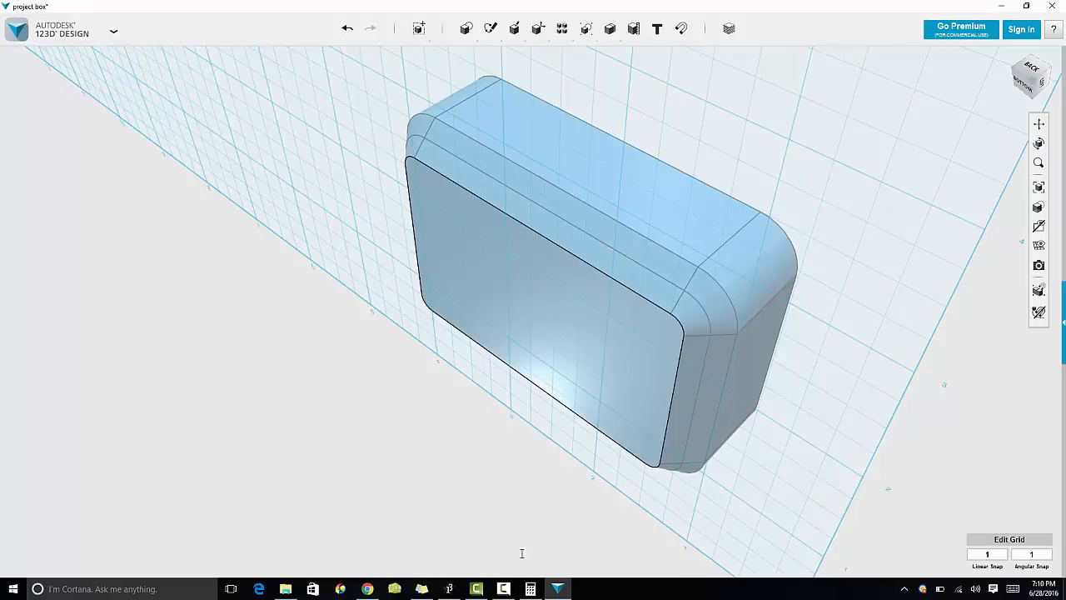
Step: Orbit around the box to inspect the chamfered bottom edge and the interior
right_drag(730, 369, 616, 330)
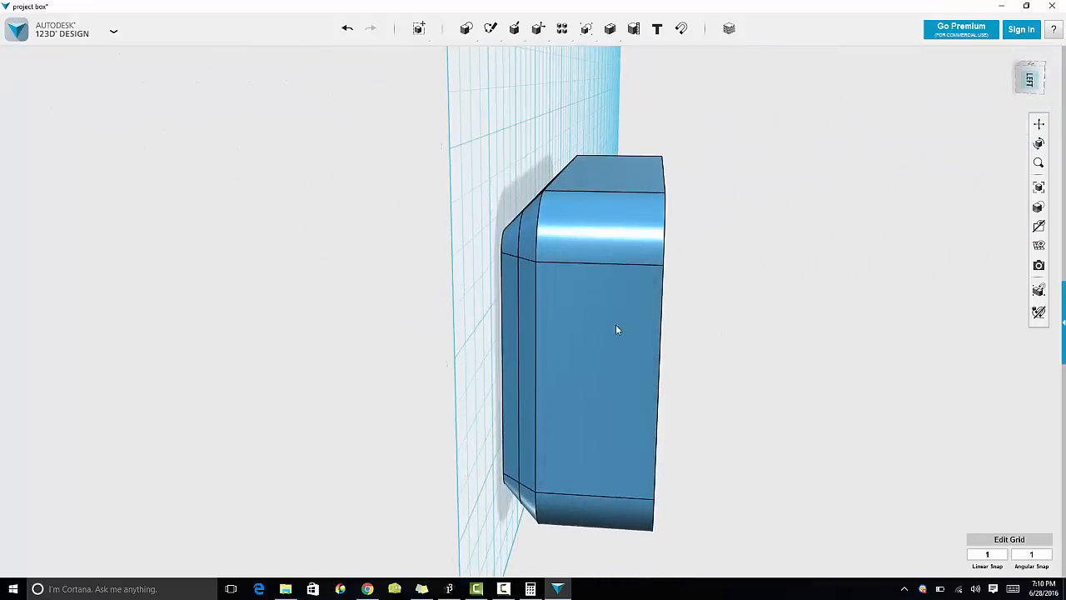
right_drag(535, 333, 409, 326)
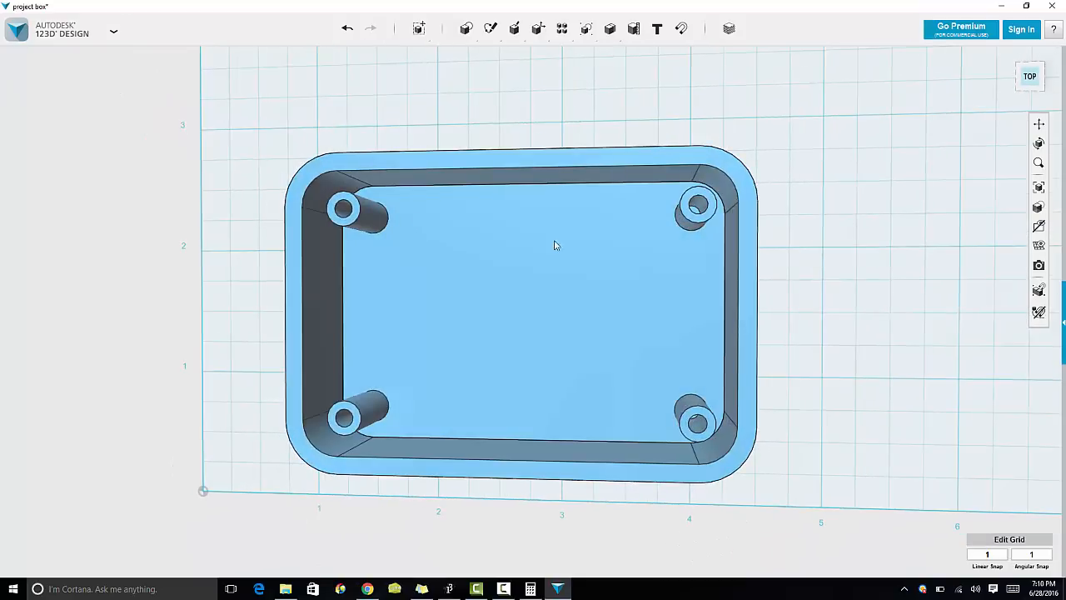
right_drag(780, 243, 723, 264)
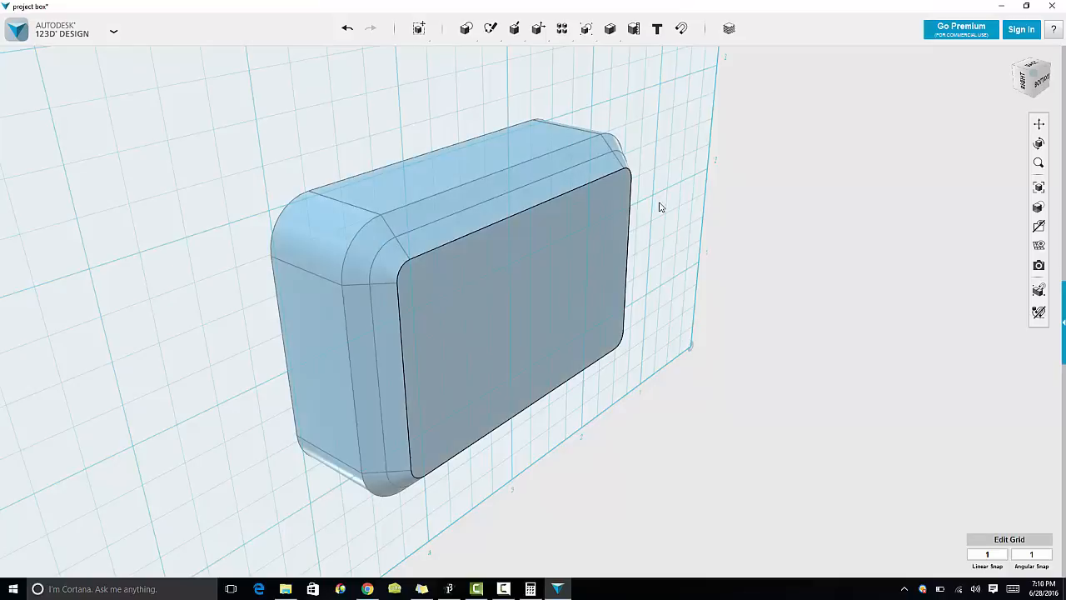
right_drag(659, 205, 566, 218)
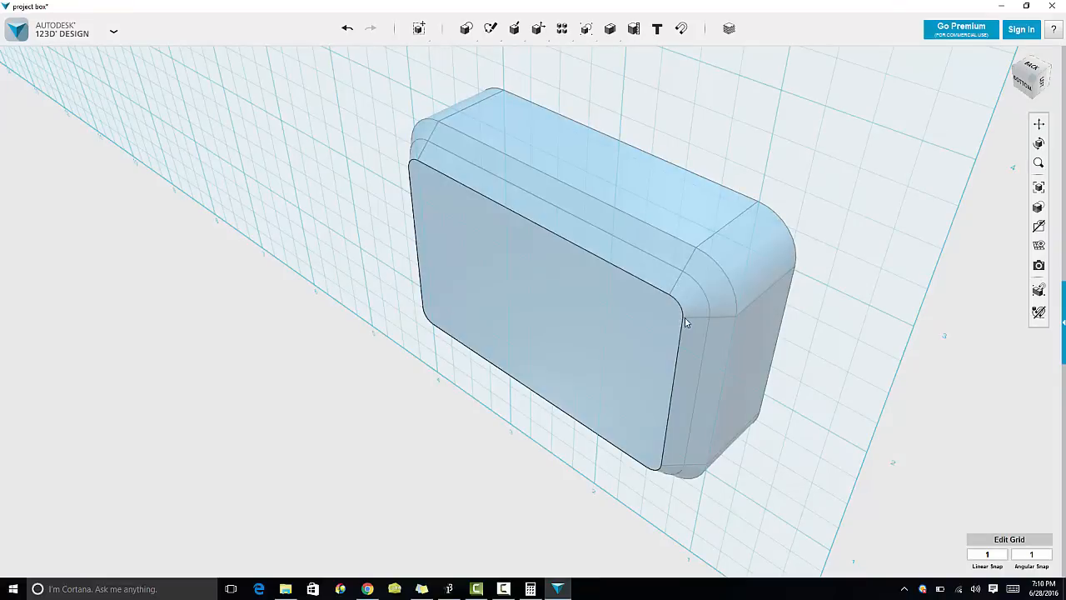
right_drag(683, 315, 638, 274)
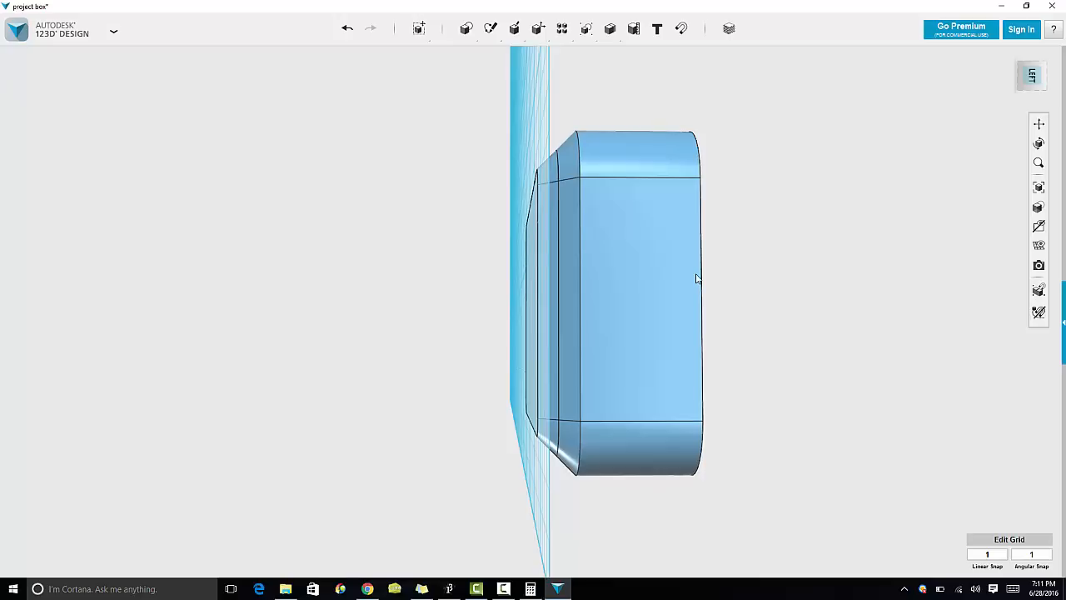
right_drag(694, 274, 546, 300)
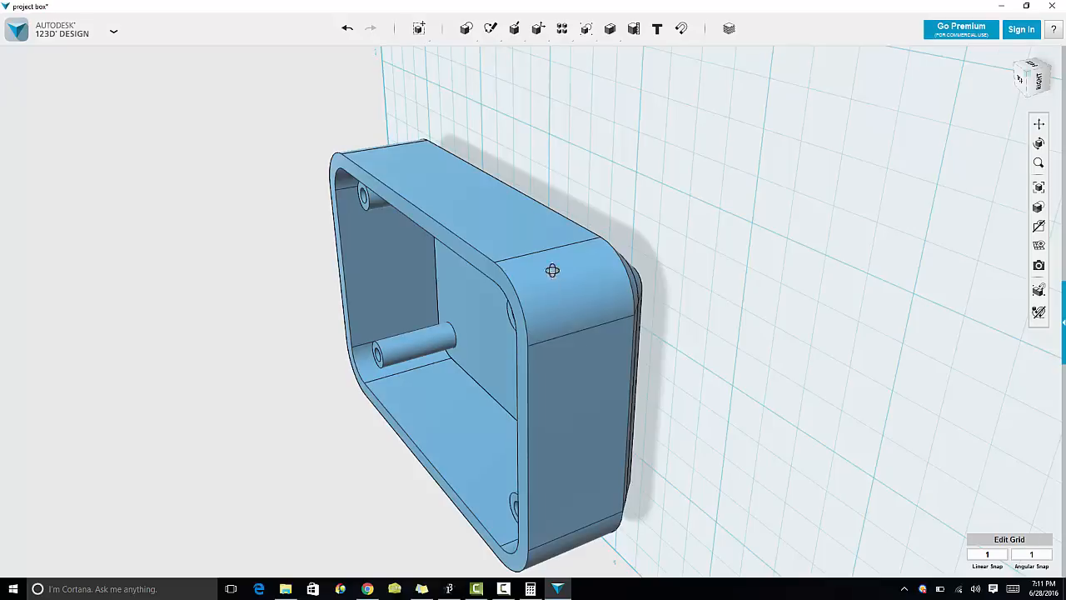
right_drag(552, 270, 279, 205)
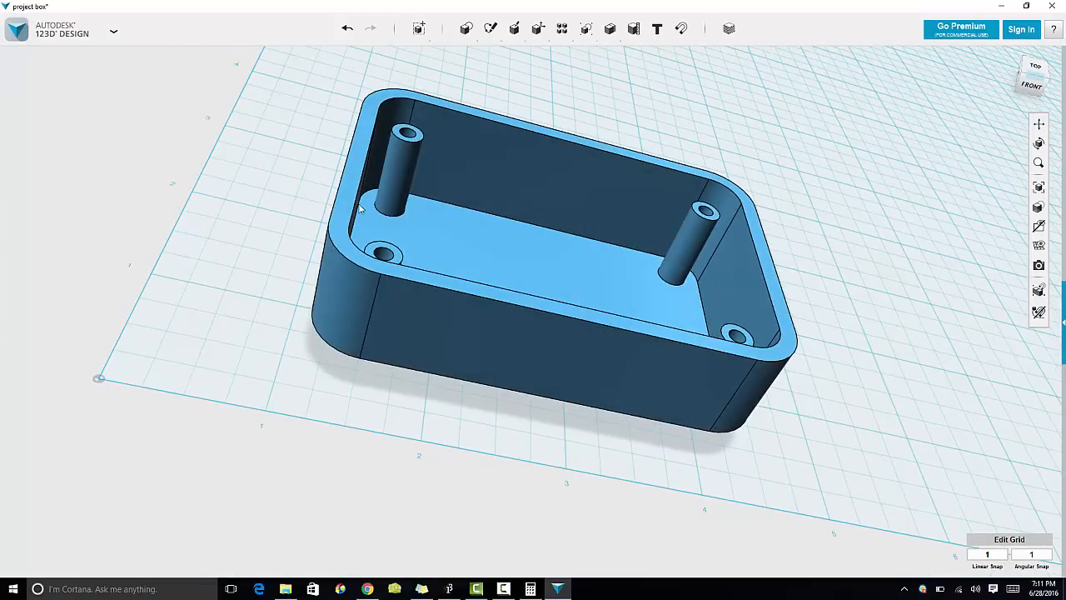
drag(451, 218, 730, 103)
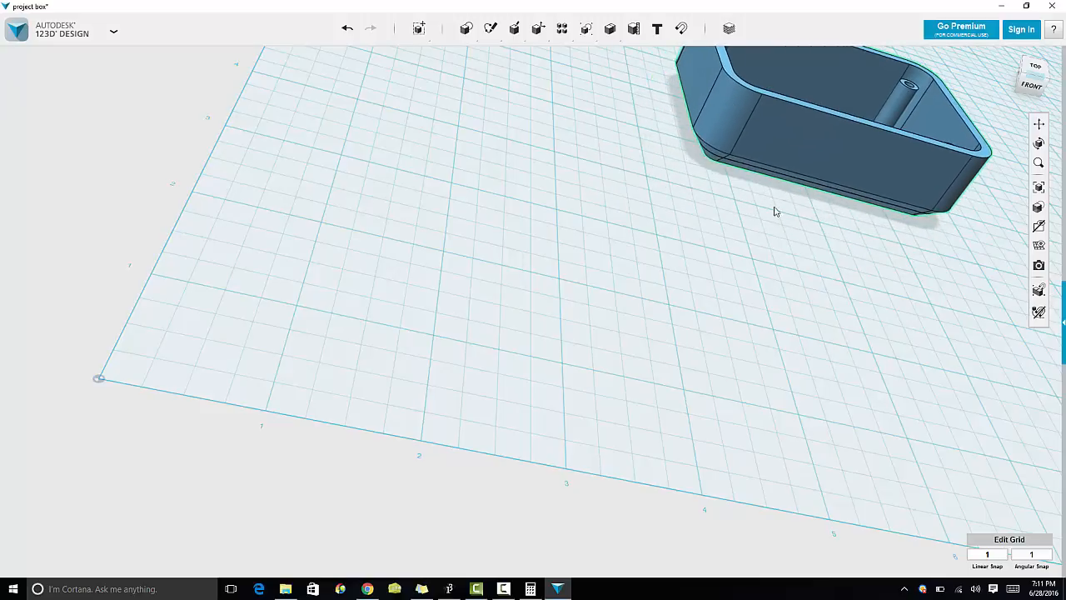
Step: Hide the box solids and save the project to the computer
mouse_move(1038, 245)
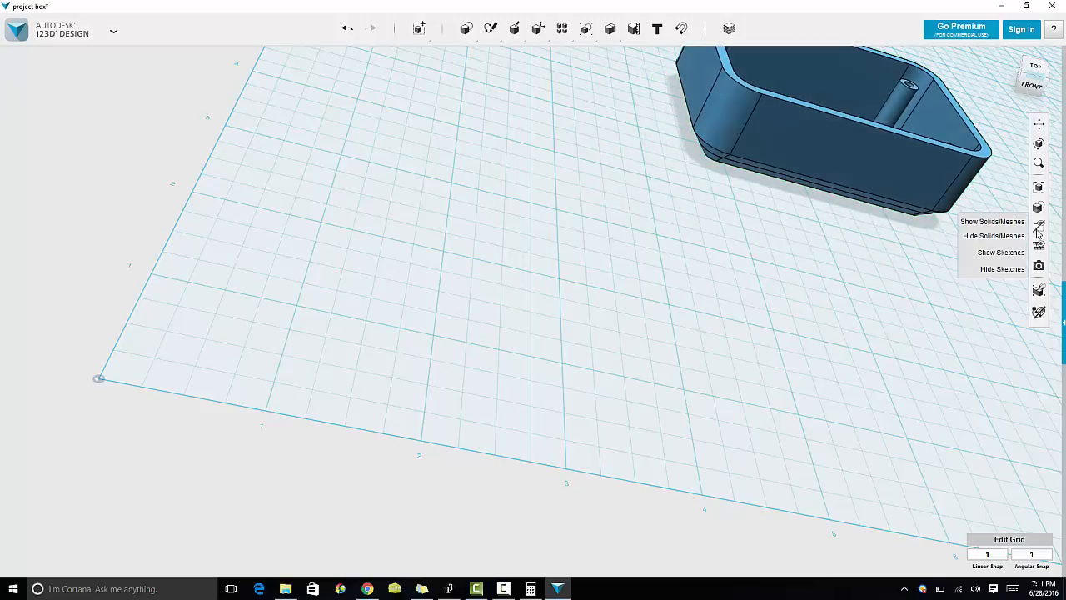
click(990, 235)
click(113, 32)
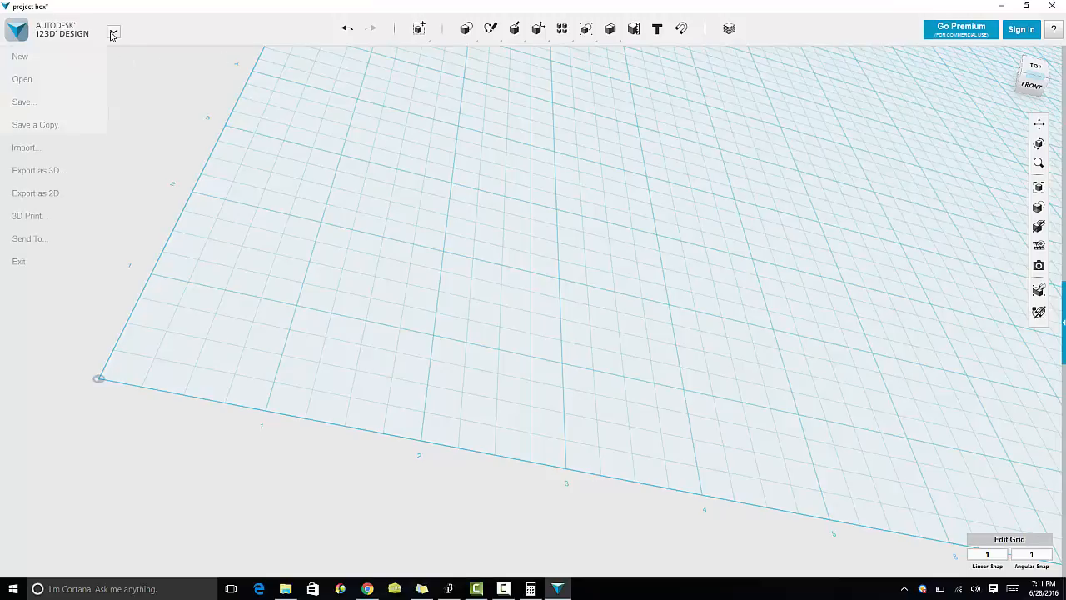
mouse_move(72, 103)
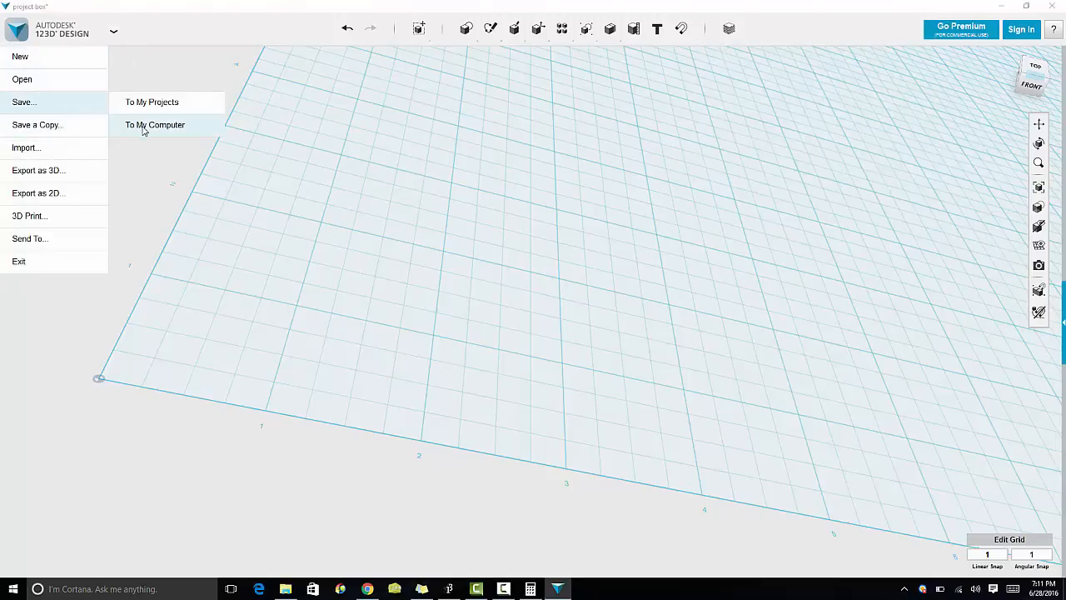
click(142, 125)
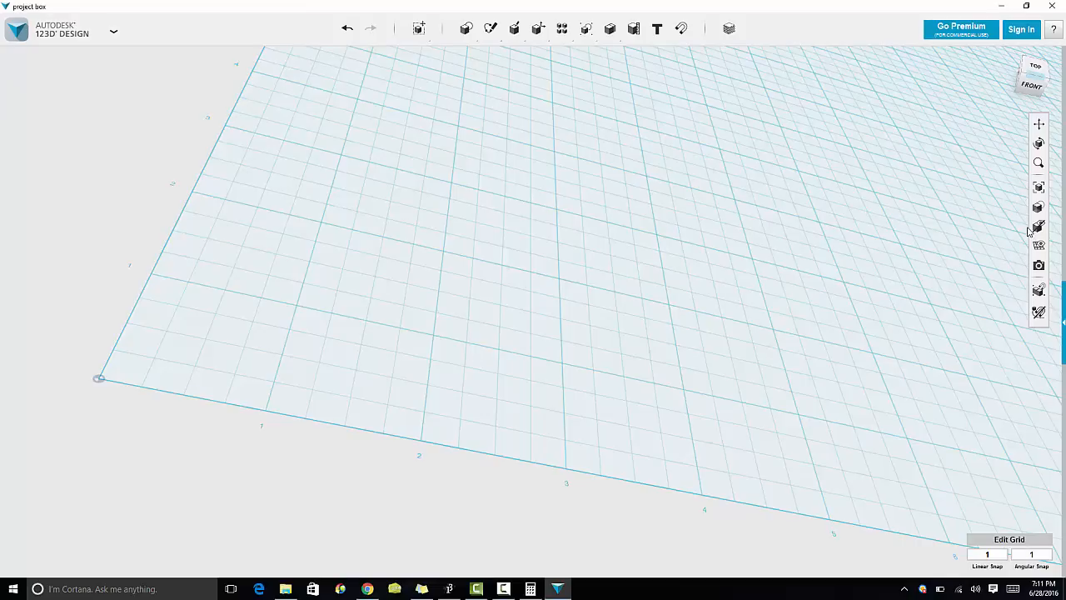
Step: Show the sketches and extrude the outer rounded-rectangle profile 0.12 in to start the lid
mouse_move(1039, 241)
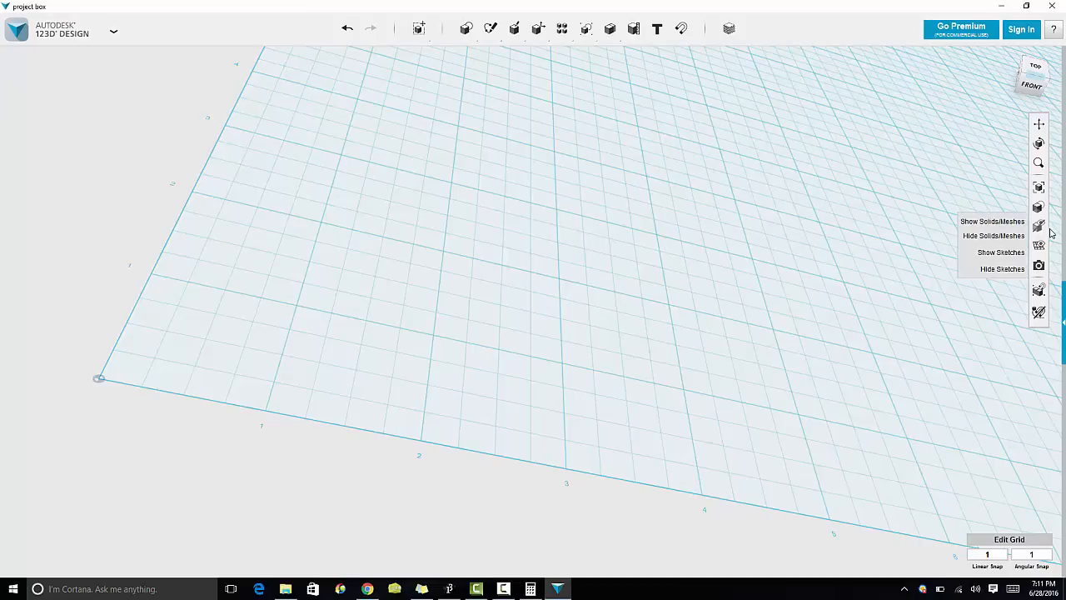
click(1003, 253)
right_drag(749, 350, 747, 375)
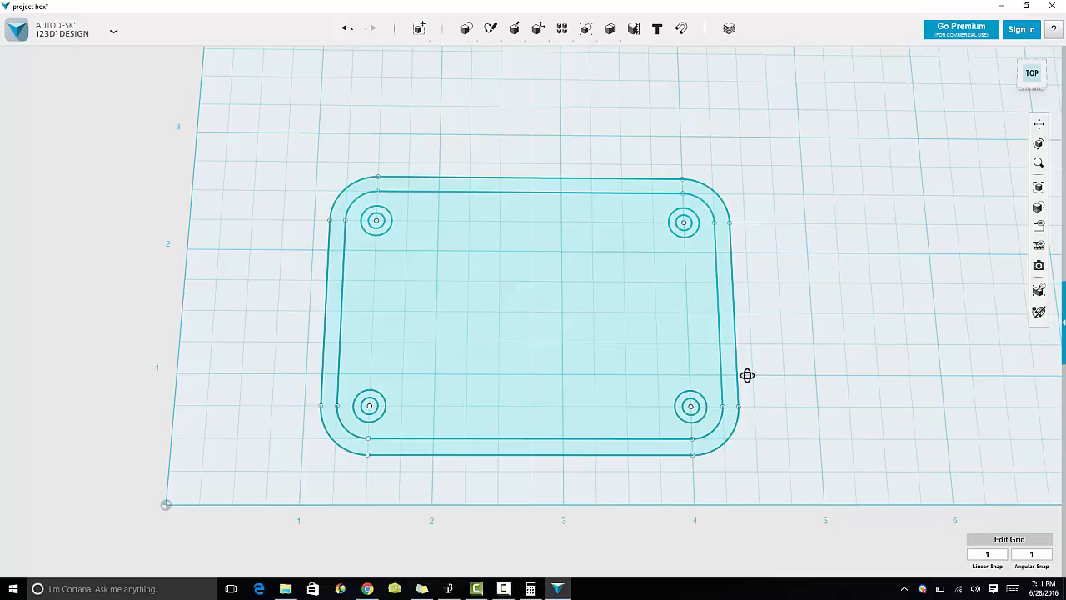
click(731, 381)
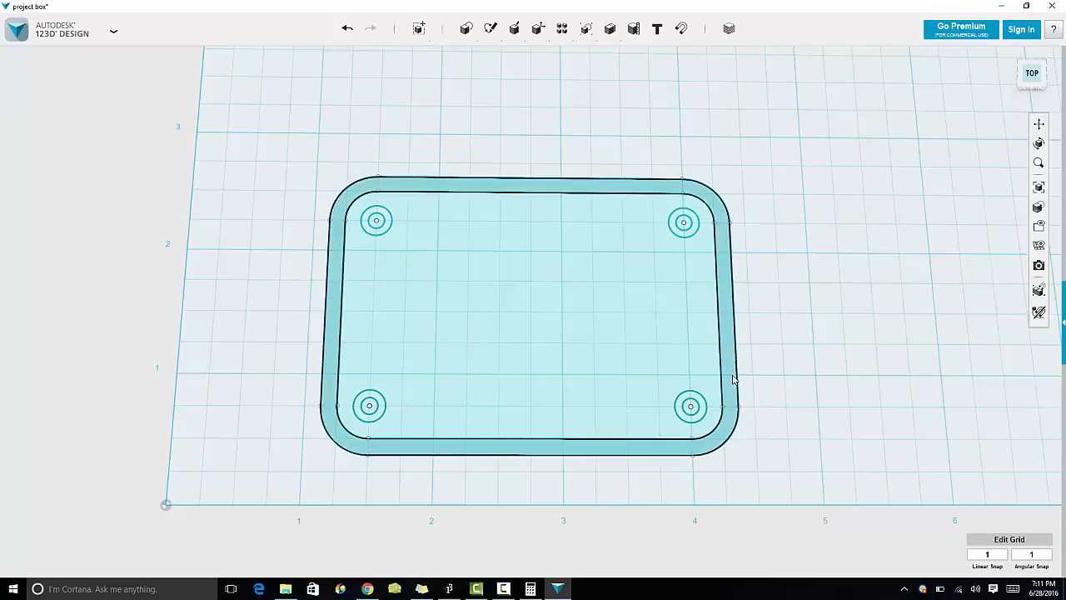
mouse_move(752, 422)
click(813, 422)
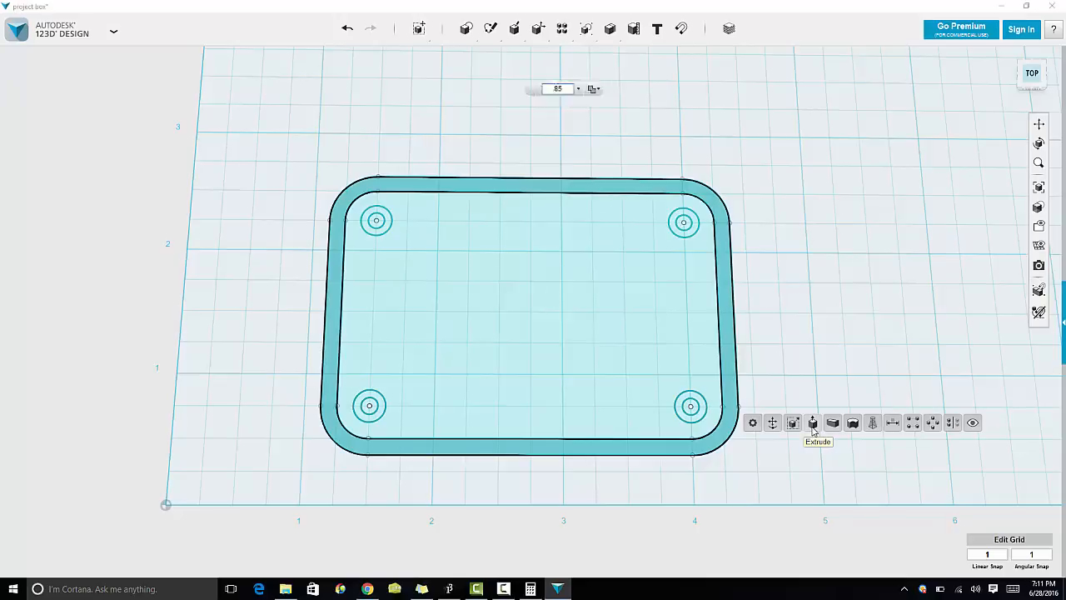
text(.125)
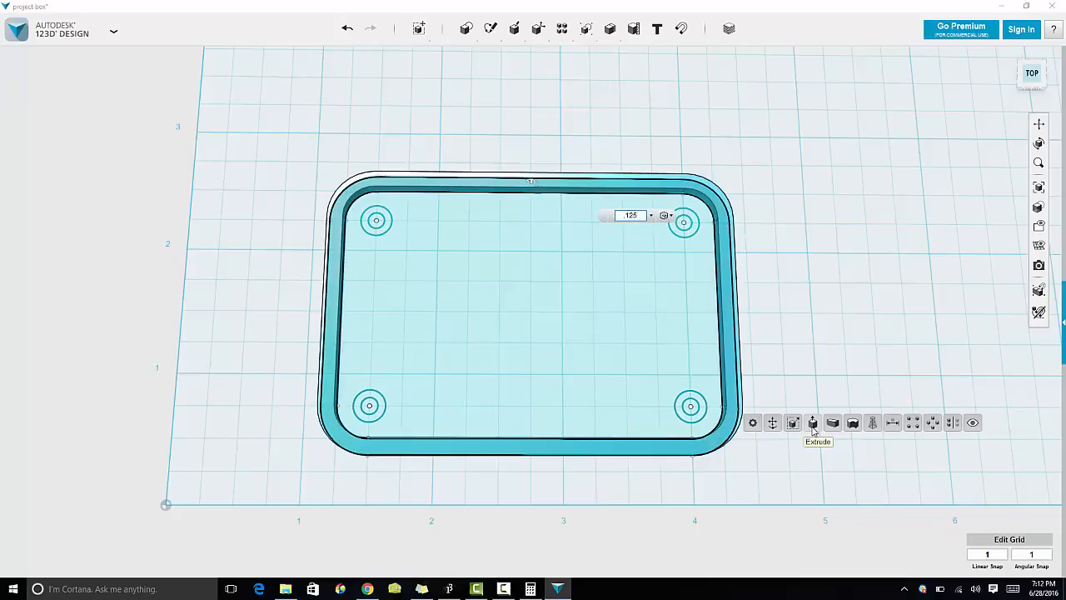
key(Return)
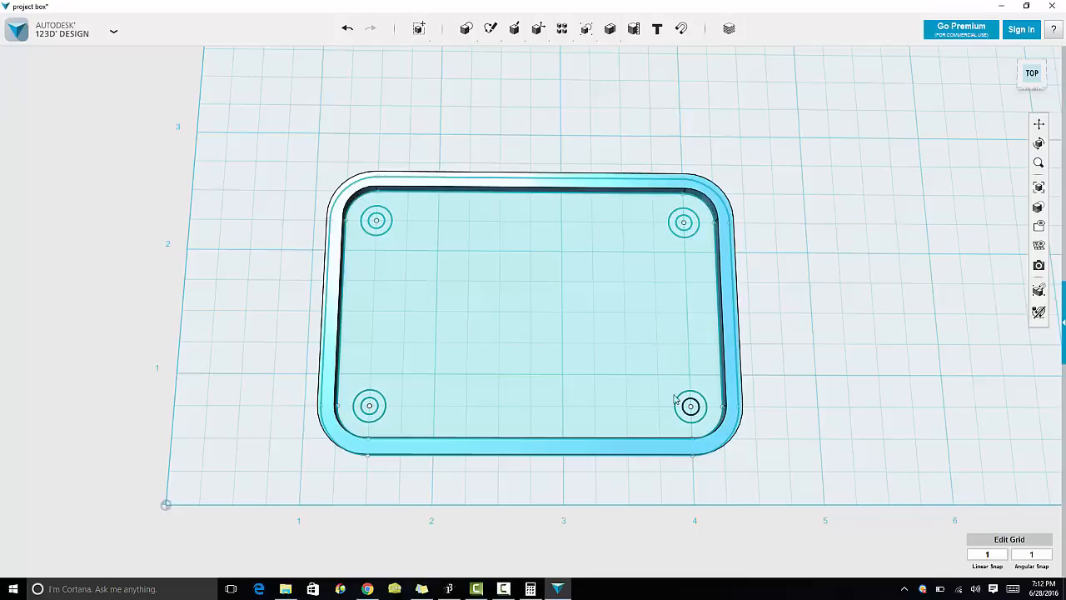
Step: Extrude the inner lid profile 0.25 in to form the lid's raised lip
click(641, 376)
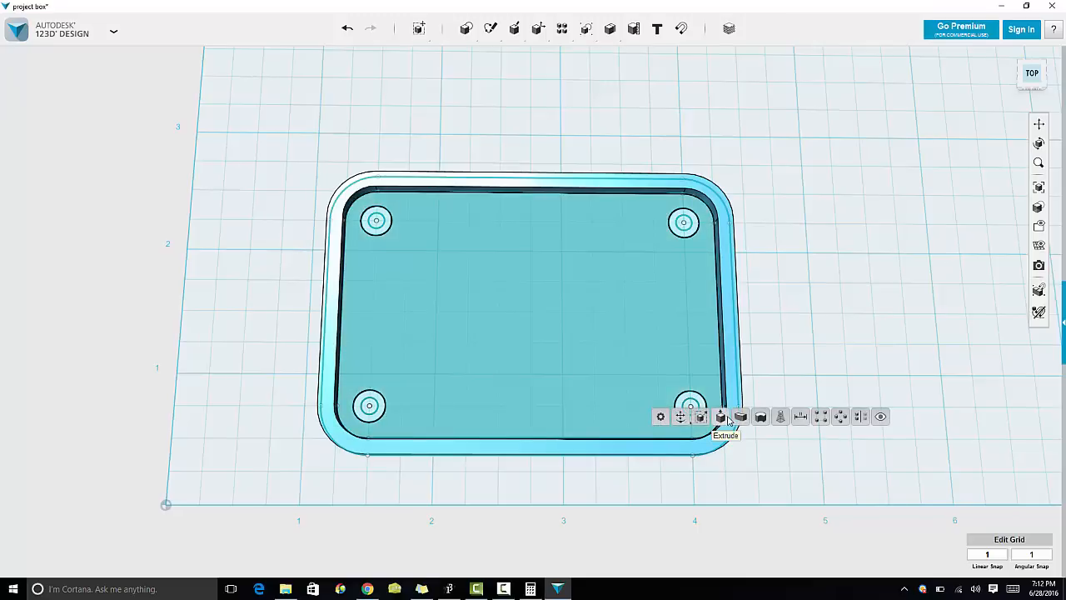
click(721, 417)
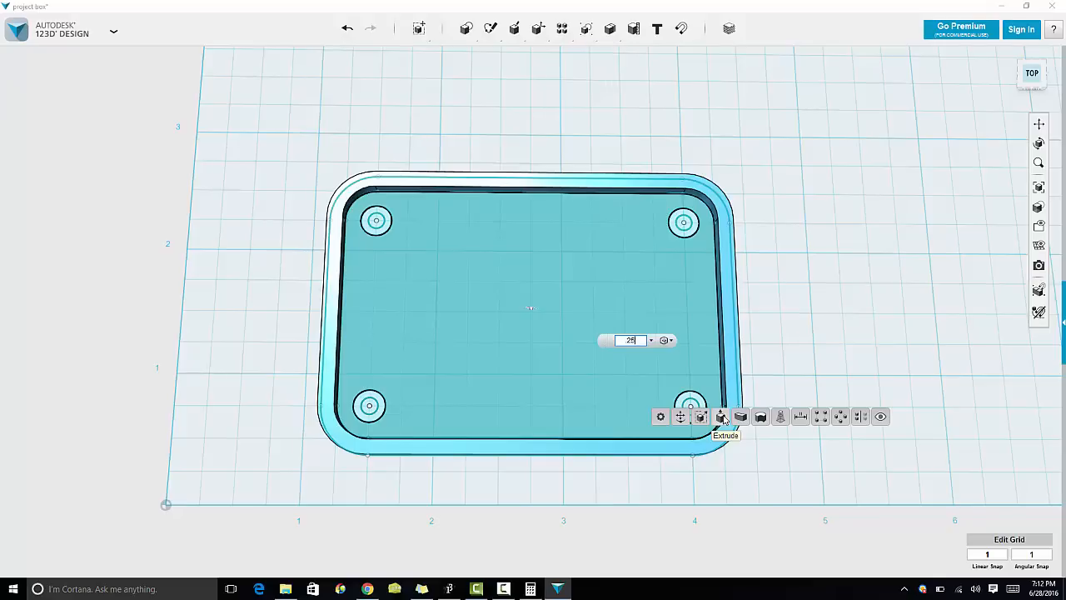
key(Return)
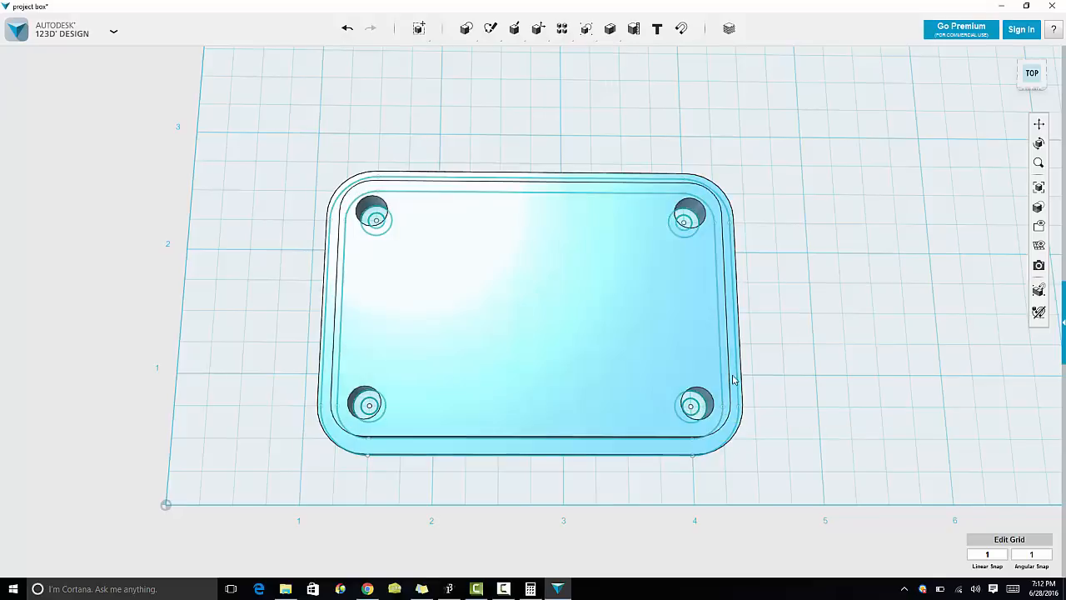
Step: Hide the sketches and orbit around to inspect the stepped lid
right_drag(826, 286, 823, 237)
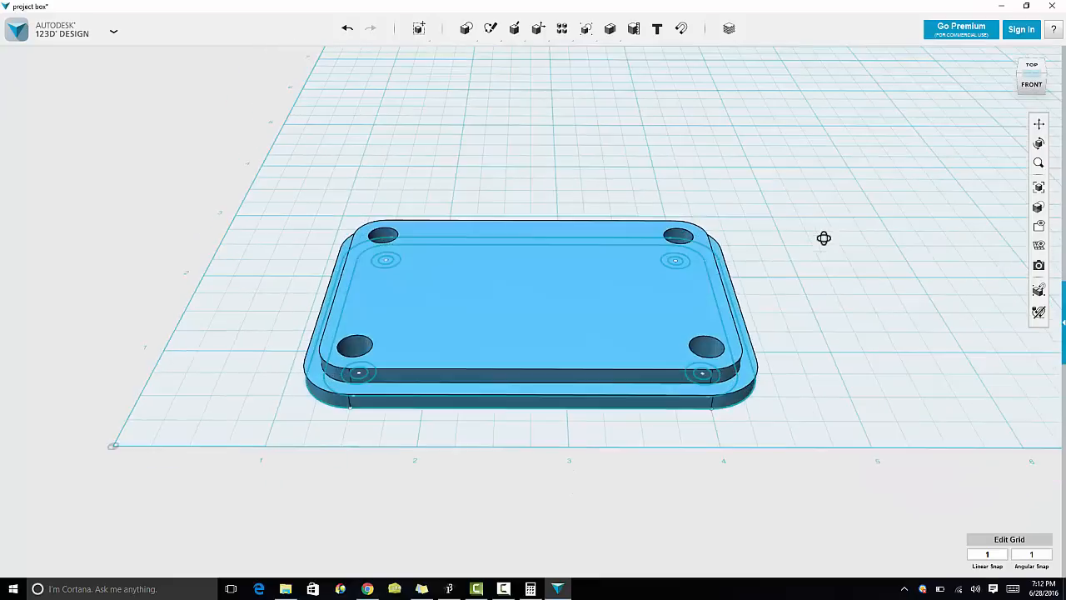
mouse_move(1037, 247)
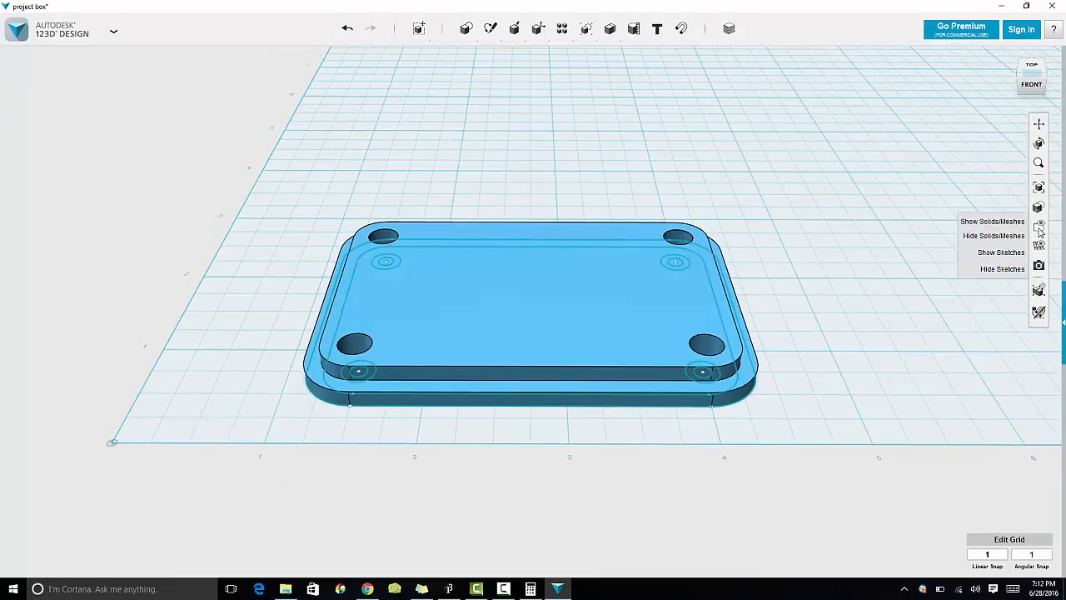
click(990, 270)
mouse_move(875, 327)
right_down()
mouse_move(814, 355)
mouse_move(737, 352)
mouse_move(650, 417)
mouse_move(602, 405)
mouse_move(585, 360)
mouse_move(631, 326)
mouse_move(737, 365)
right_up()
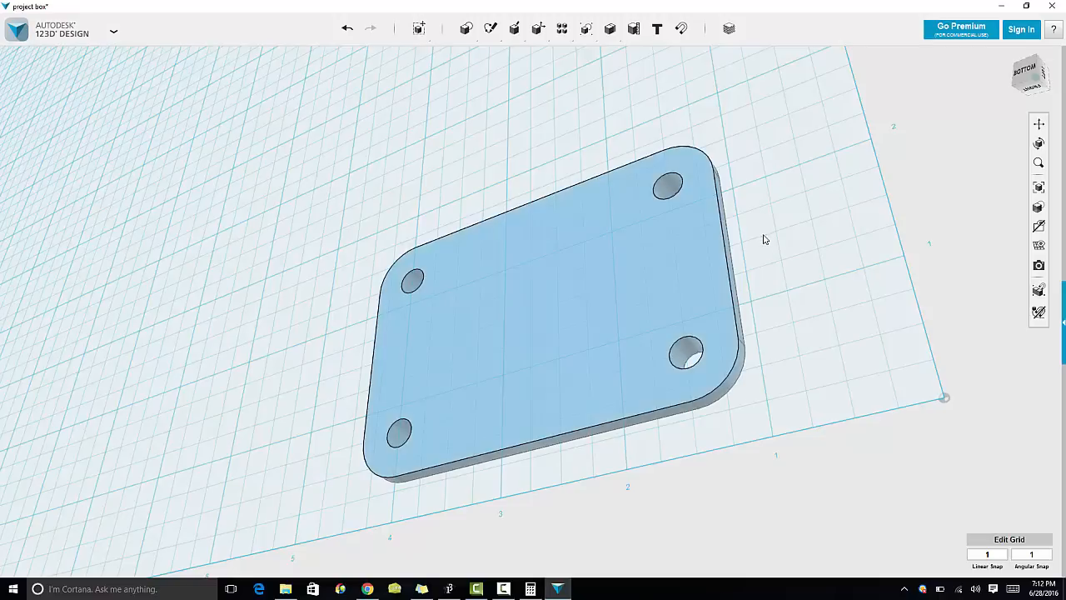
right_drag(764, 238, 618, 557)
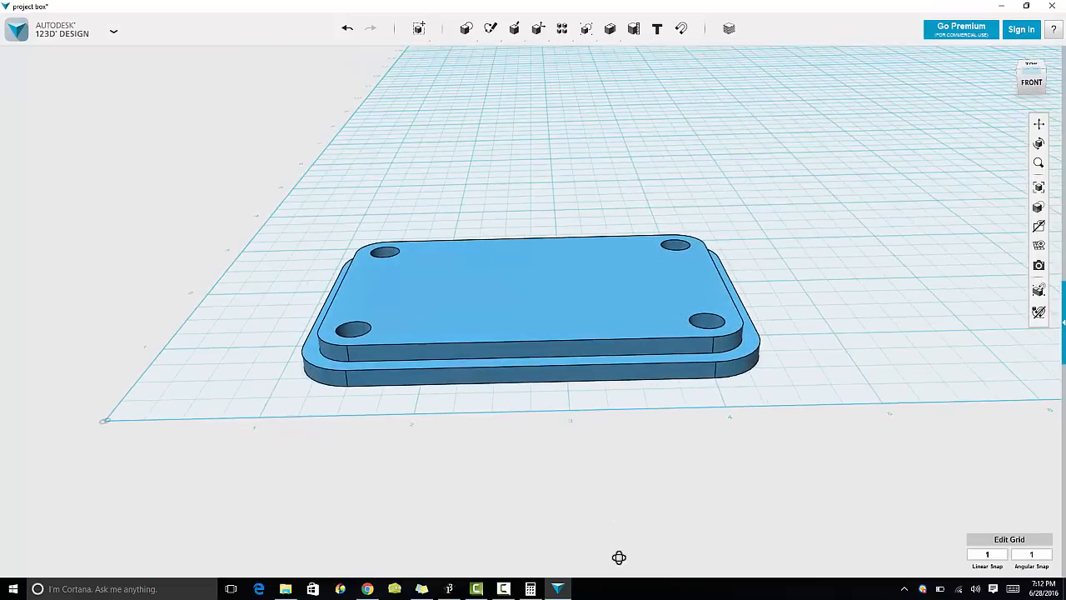
right_drag(646, 404, 671, 419)
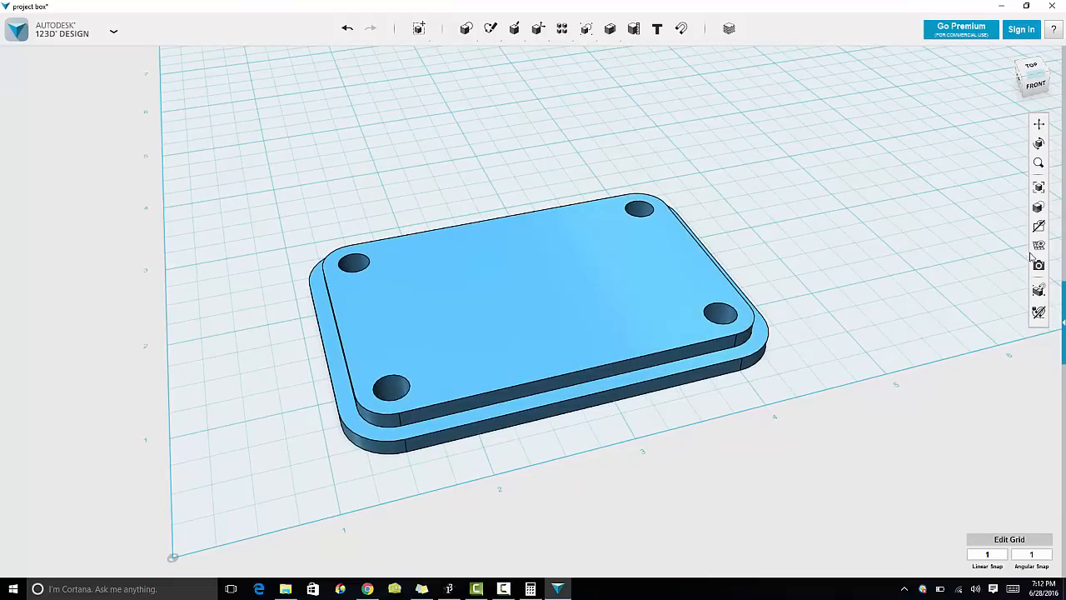
Step: Show the solid bodies again to view the lid alongside the box
mouse_move(1038, 208)
mouse_move(1039, 232)
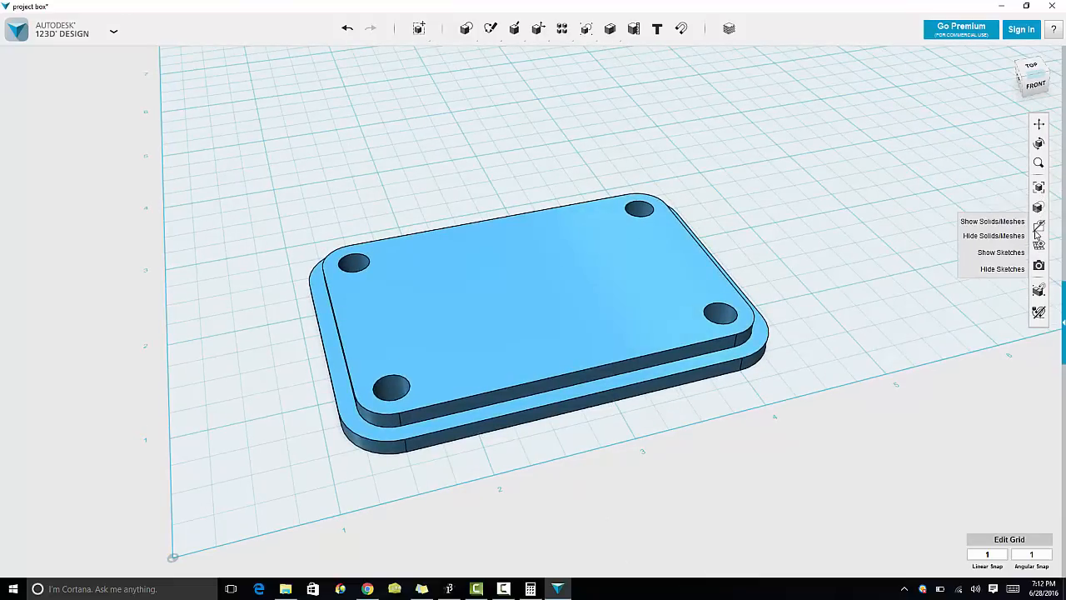
click(995, 222)
mouse_move(938, 221)
right_down()
mouse_move(924, 211)
mouse_move(948, 219)
right_up()
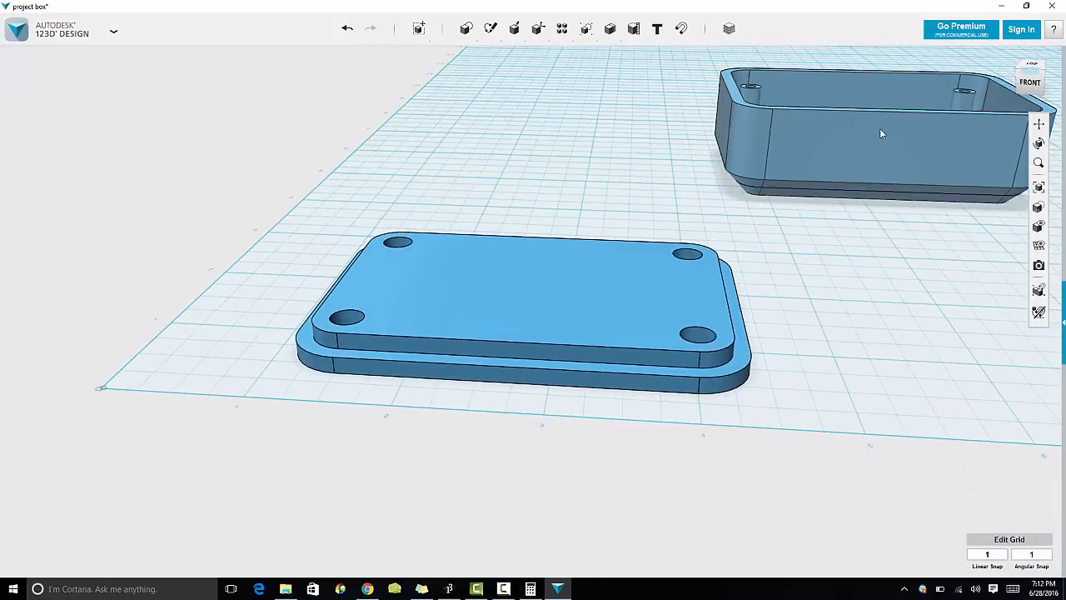
Step: Save the project box design
click(113, 33)
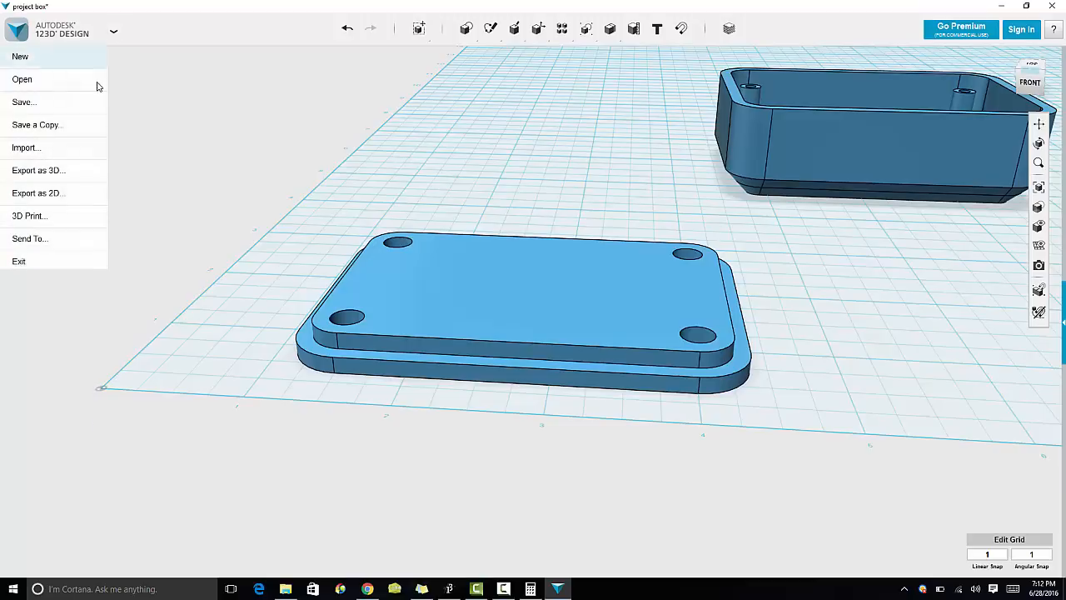
mouse_move(103, 102)
click(127, 123)
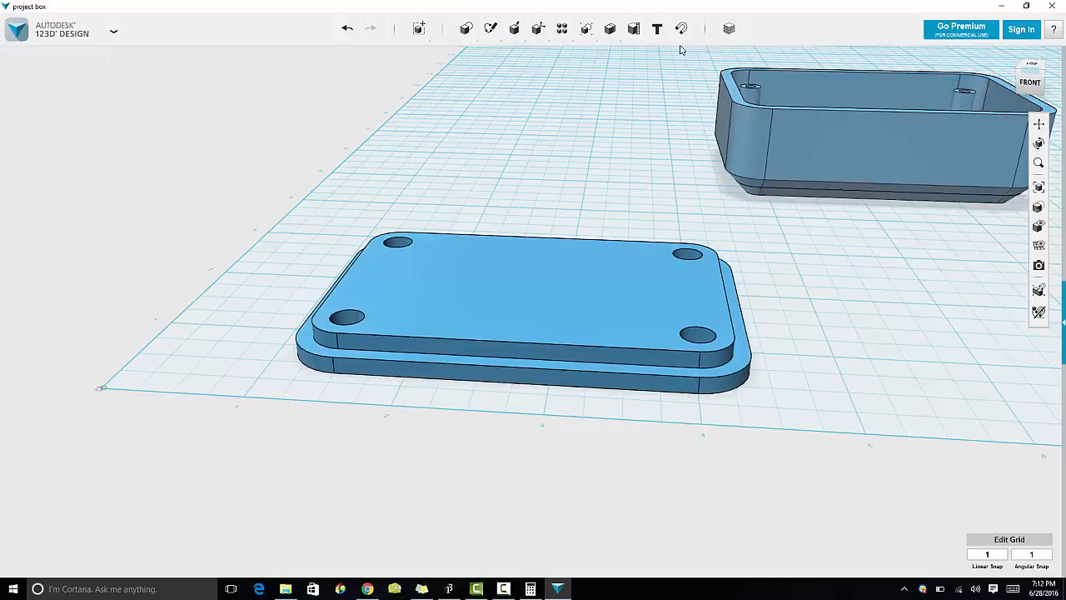
Step: Snap the lid's top face onto the box's top rim to test the fit, then undo the snap
click(681, 28)
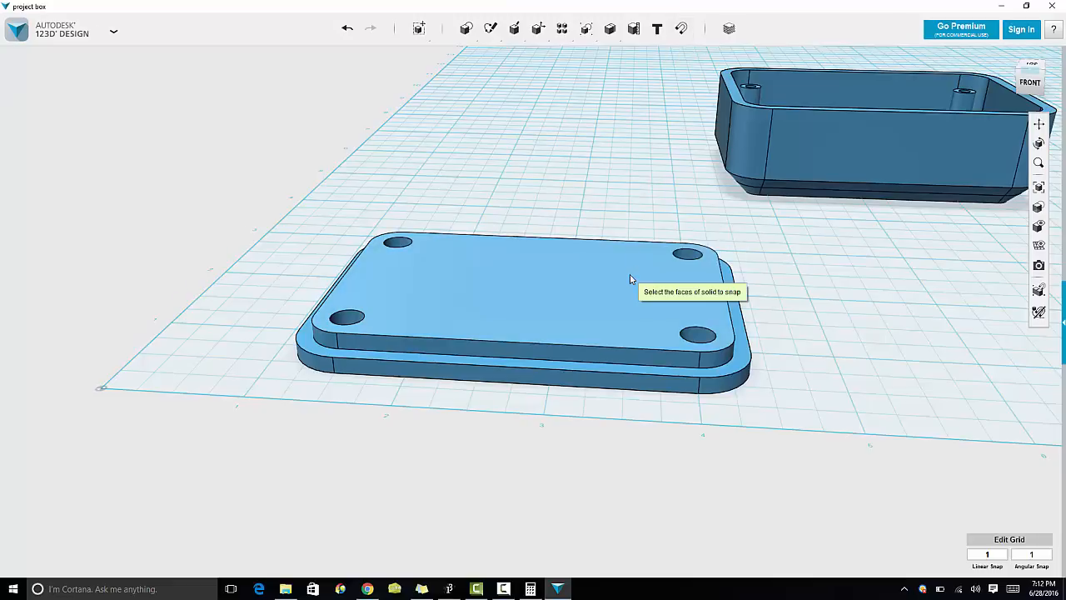
click(630, 274)
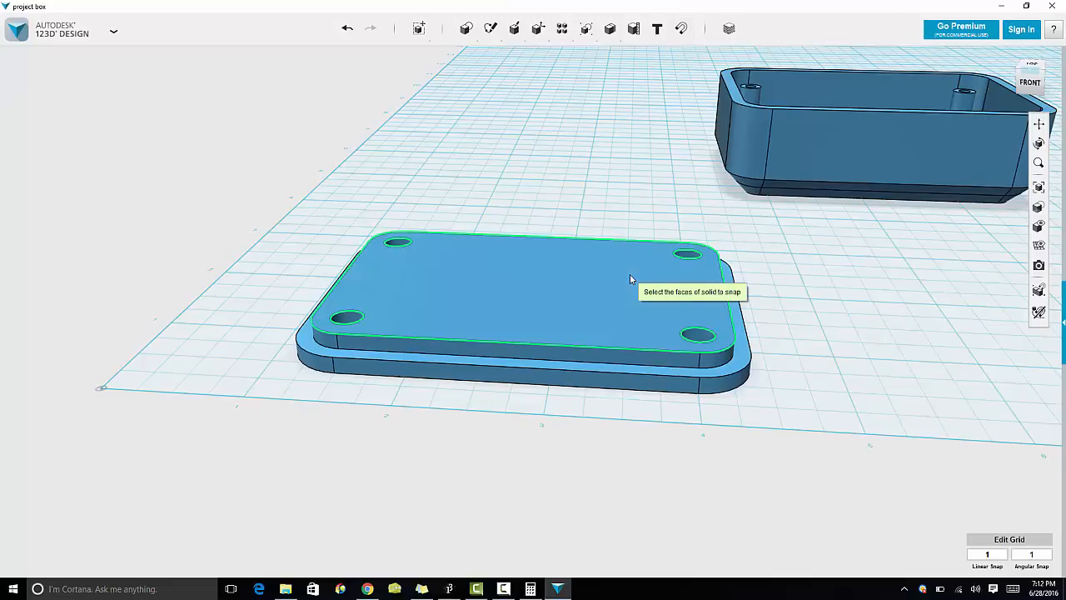
click(745, 106)
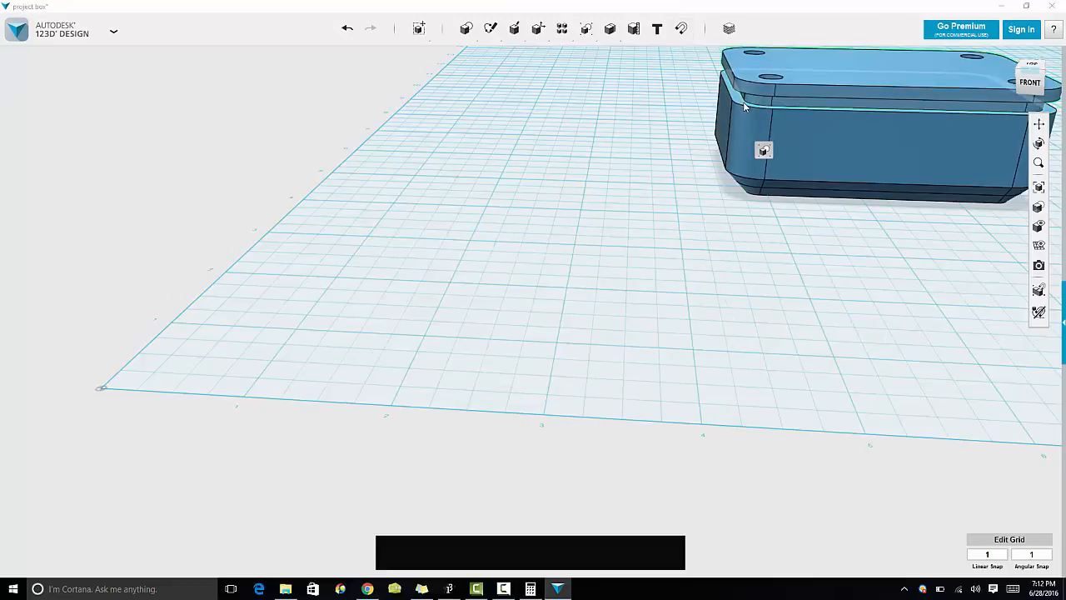
click(800, 253)
right_drag(800, 253, 810, 256)
click(1038, 123)
drag(908, 219, 661, 450)
right_drag(660, 451, 650, 477)
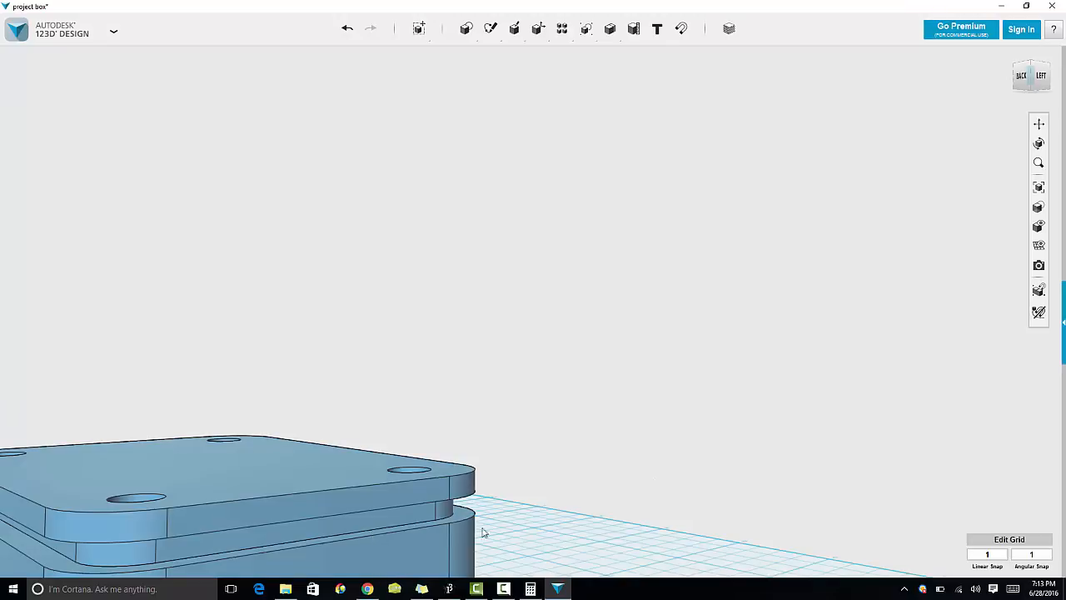
right_drag(483, 531, 353, 475)
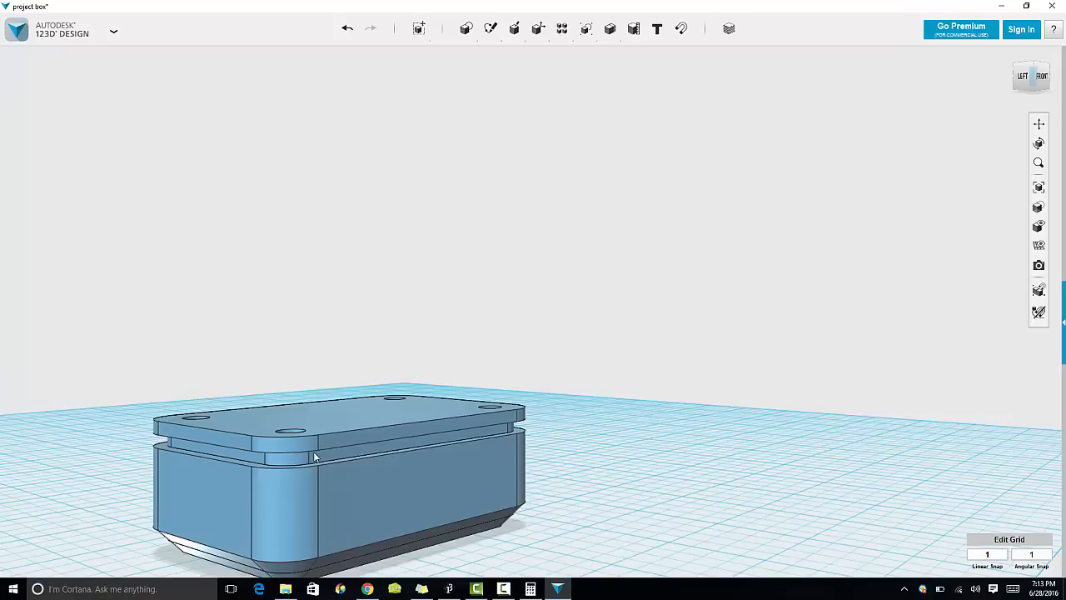
key(ctrl+z)
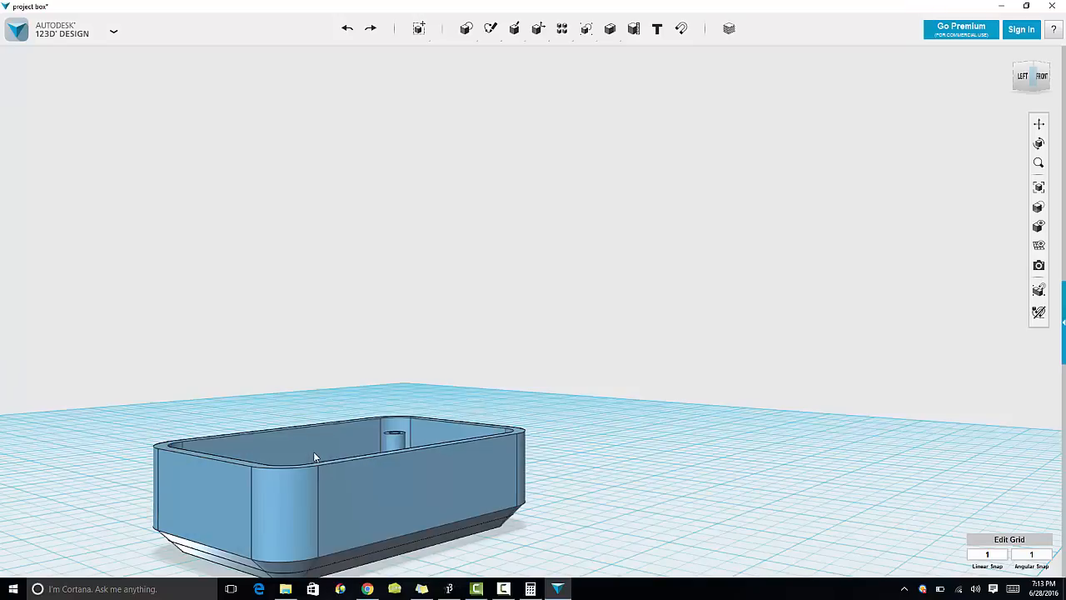
Step: Hide the box body and sketches, then toggle all solid bodies back into view
right_drag(543, 498, 392, 533)
mouse_move(1041, 207)
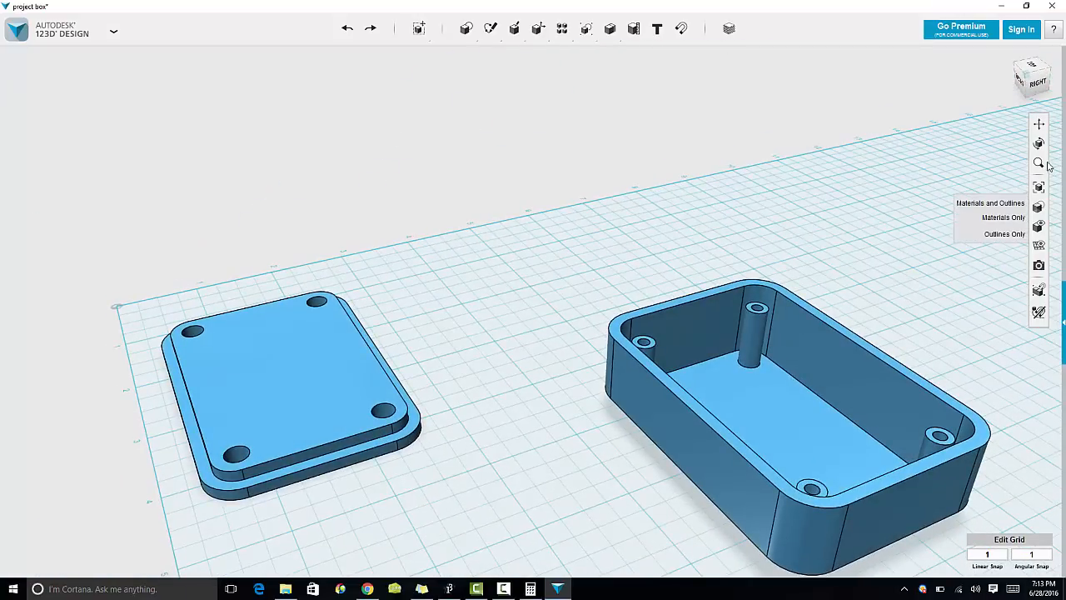
click(963, 422)
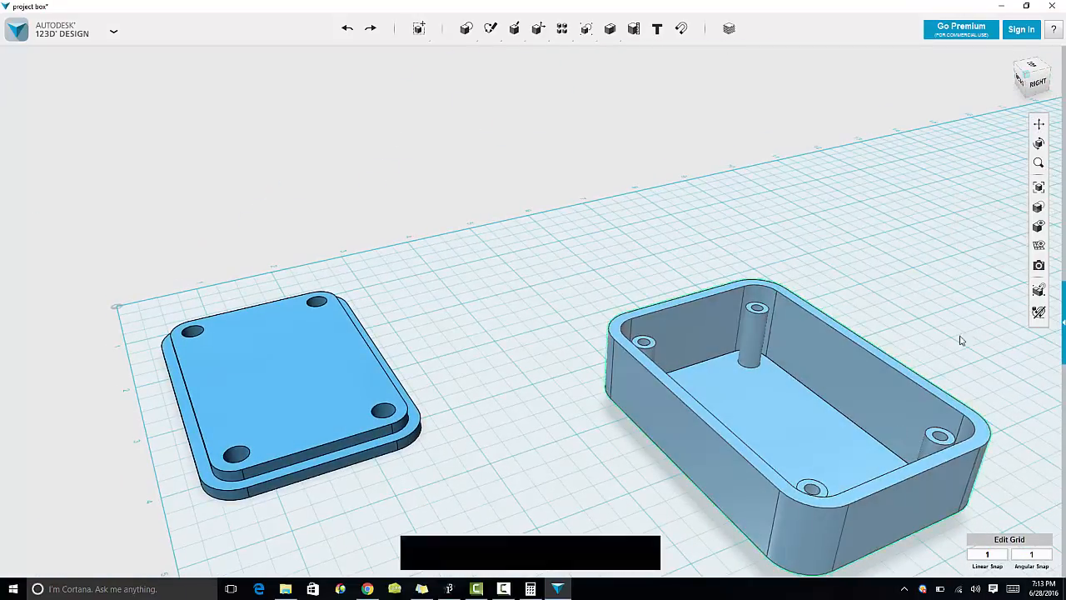
mouse_move(1040, 227)
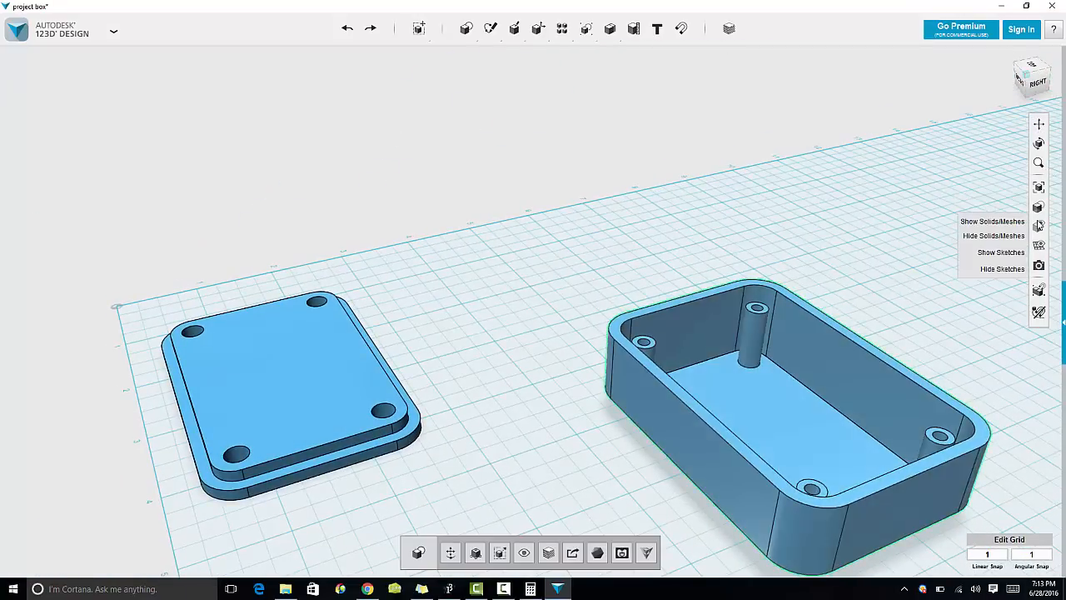
click(999, 268)
click(504, 555)
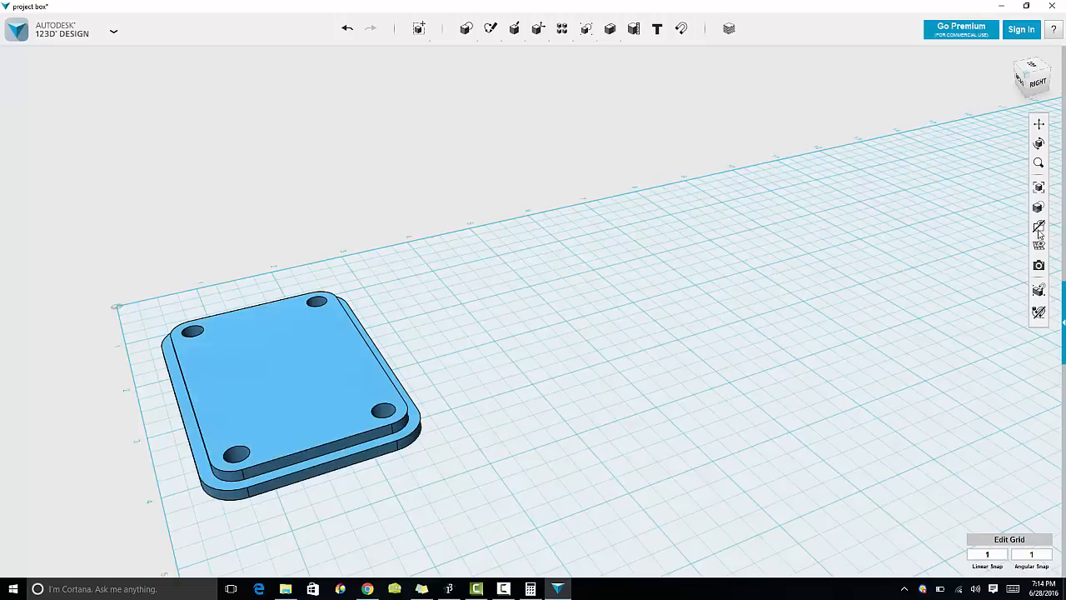
mouse_move(1039, 235)
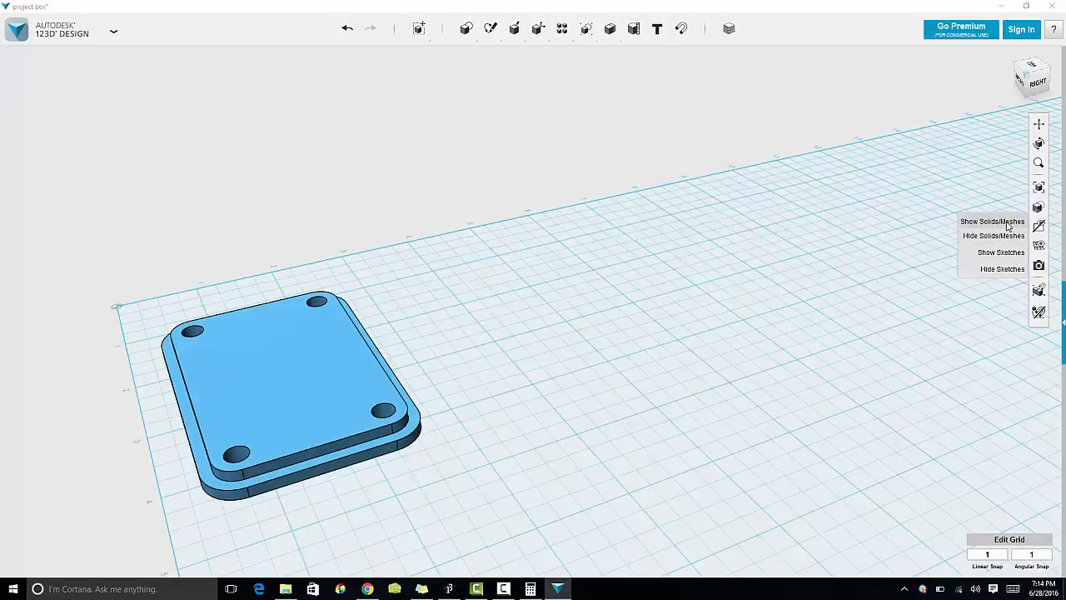
click(999, 222)
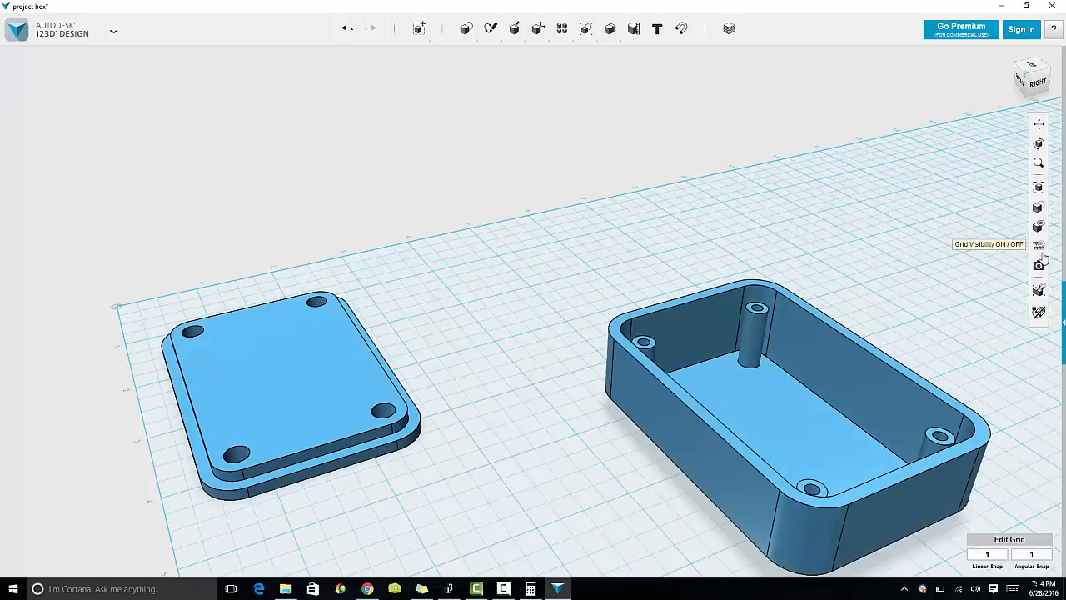
mouse_move(1039, 233)
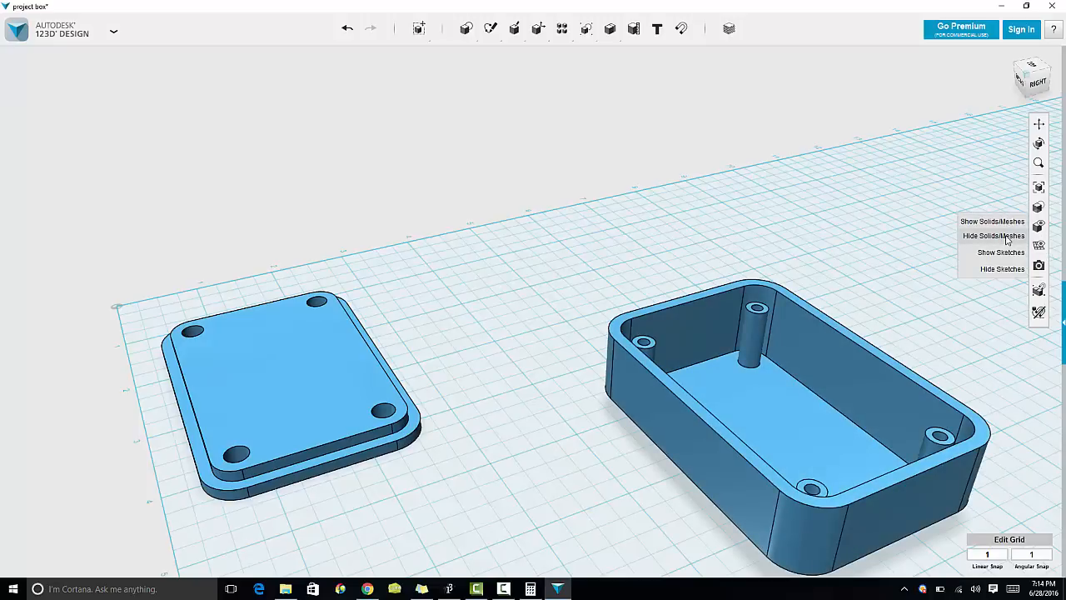
click(1008, 236)
click(1003, 222)
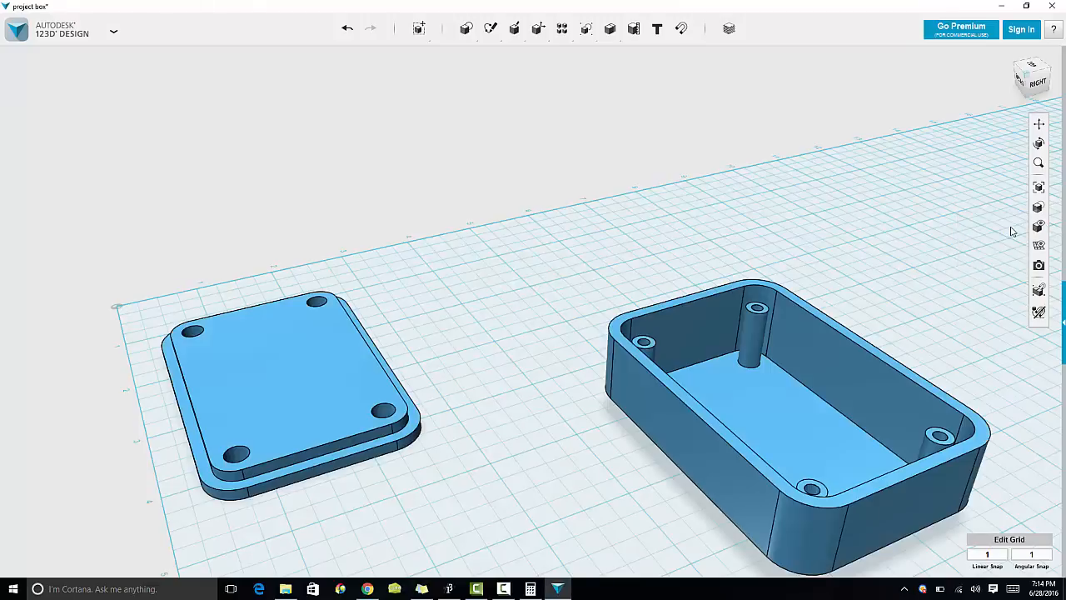
Step: Hide the box body and view the lid from the top
click(778, 403)
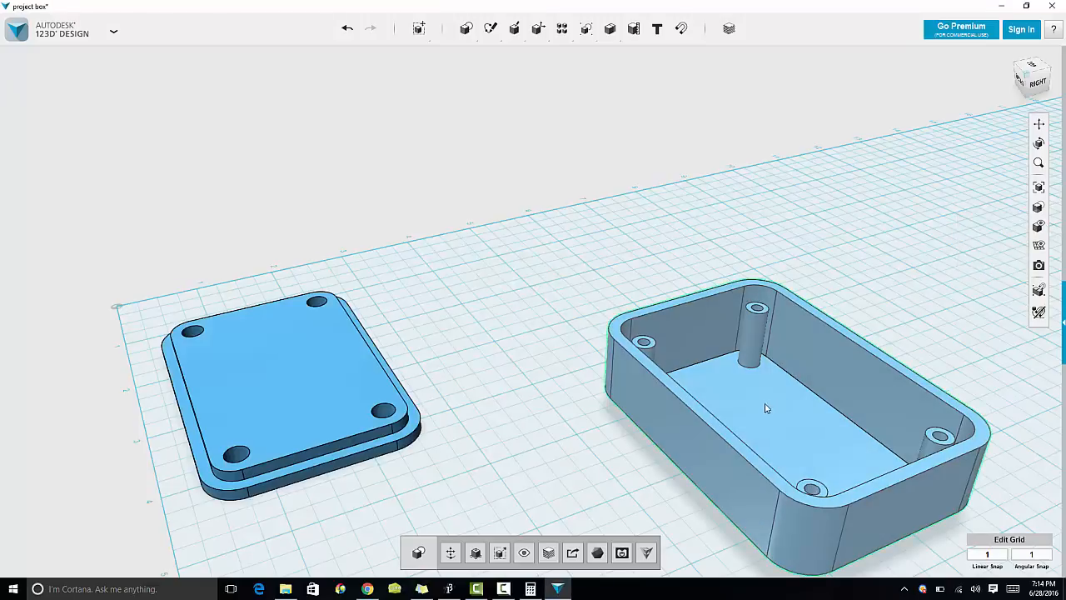
click(524, 554)
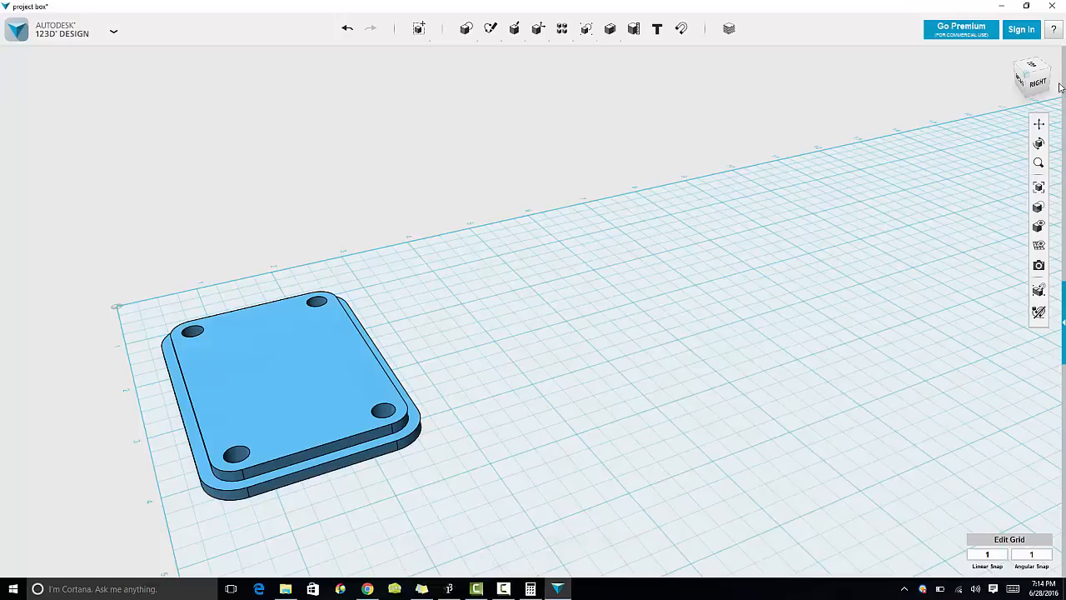
click(1037, 189)
right_drag(788, 471, 850, 509)
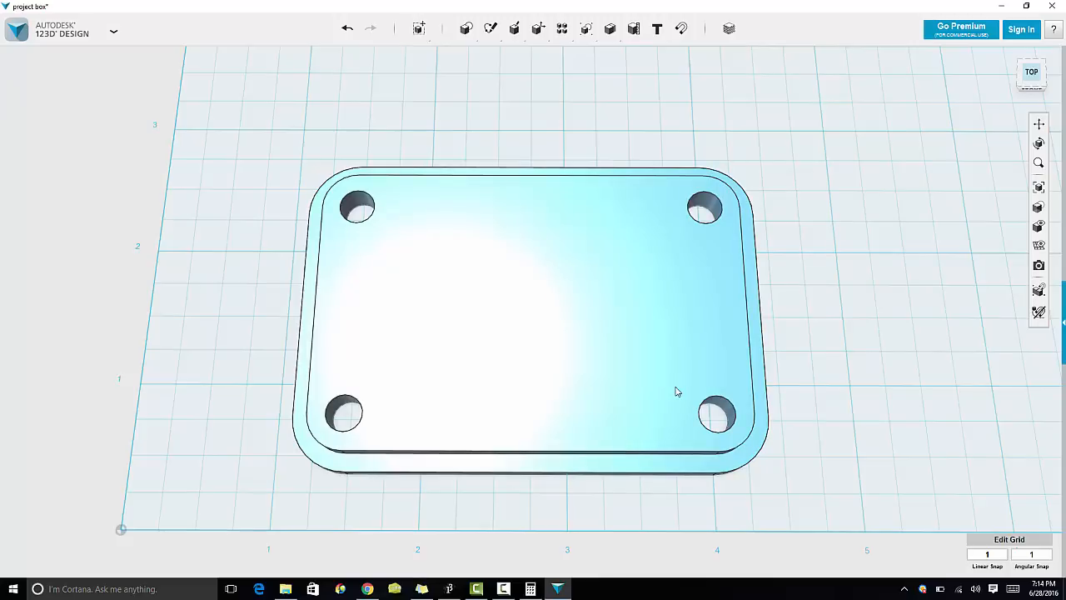
Step: Undo recent visibility changes and switch the display to show only the lid sketch outlines
key(ctrl+z)
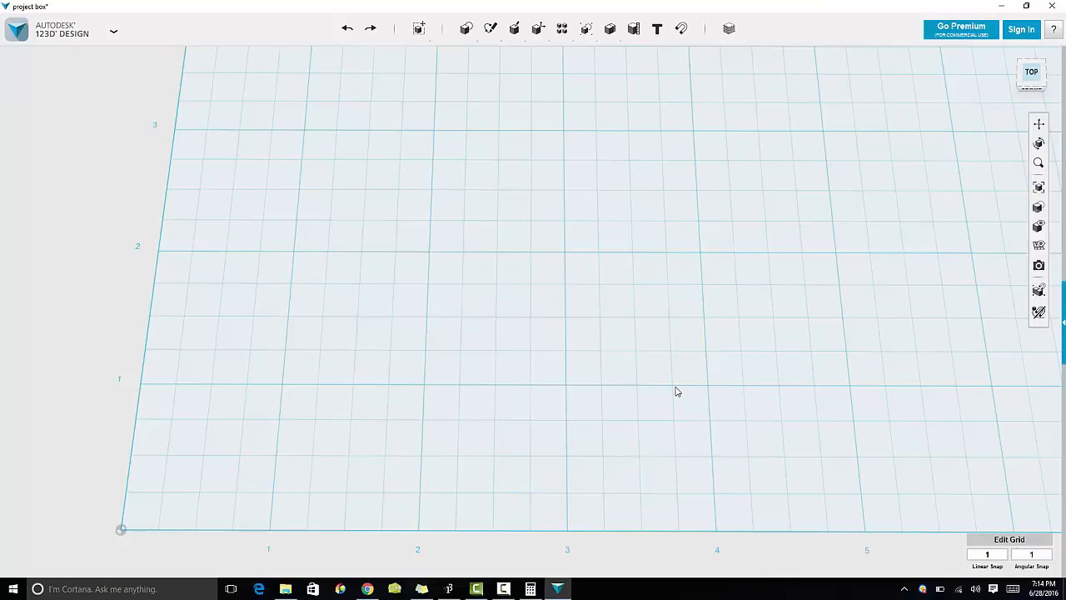
key(ctrl+y)
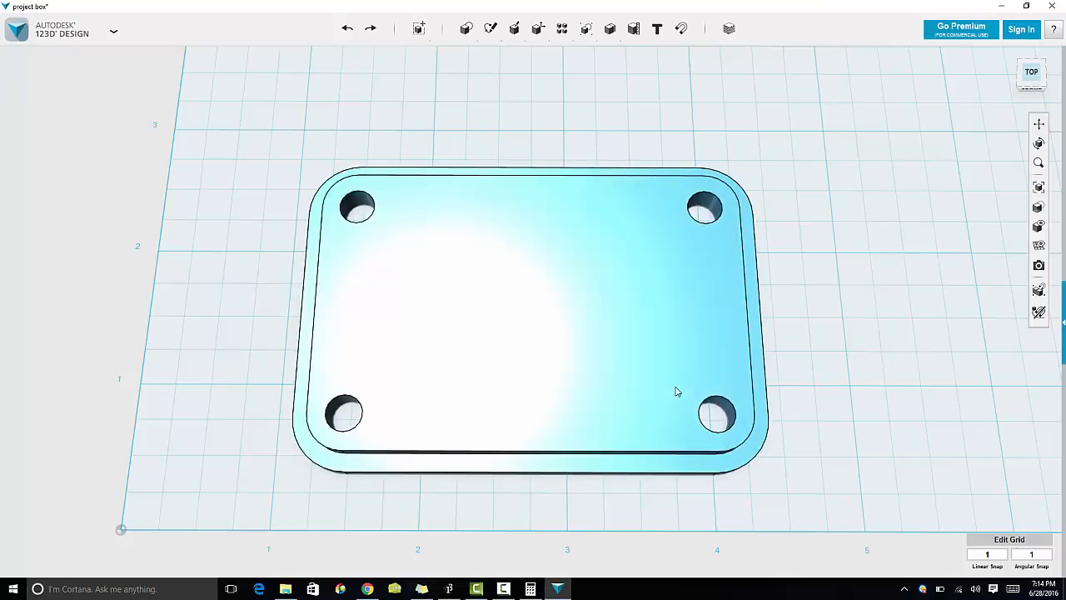
key(ctrl+z)
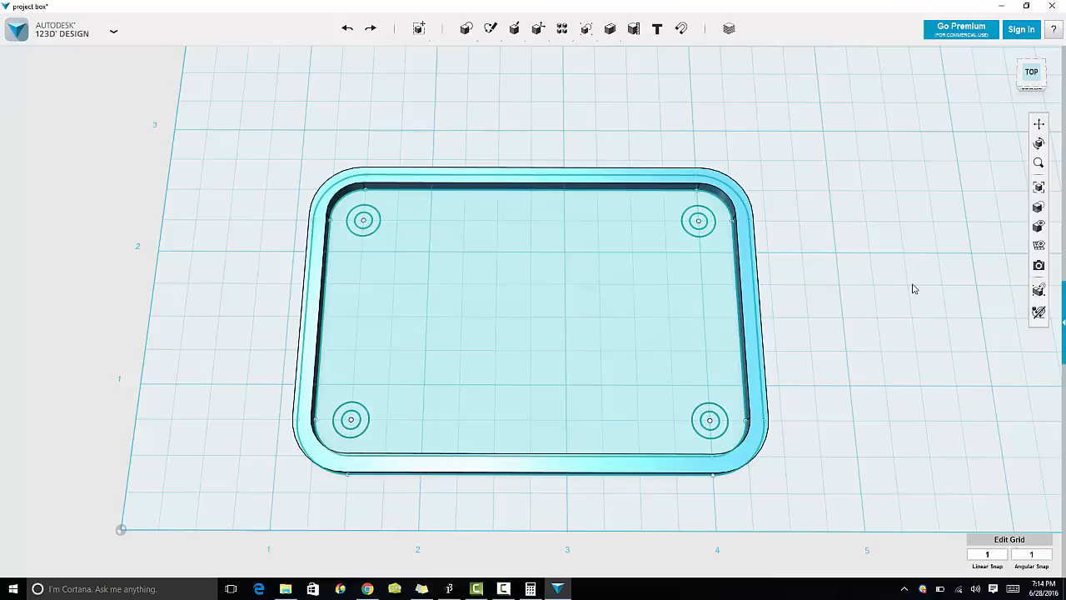
mouse_move(1041, 206)
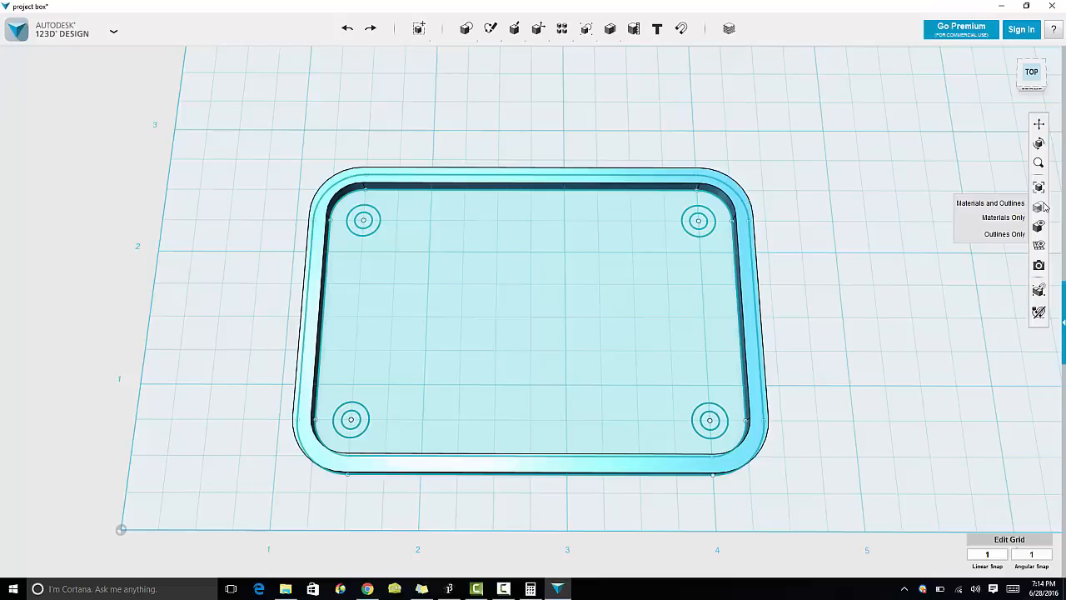
click(1043, 207)
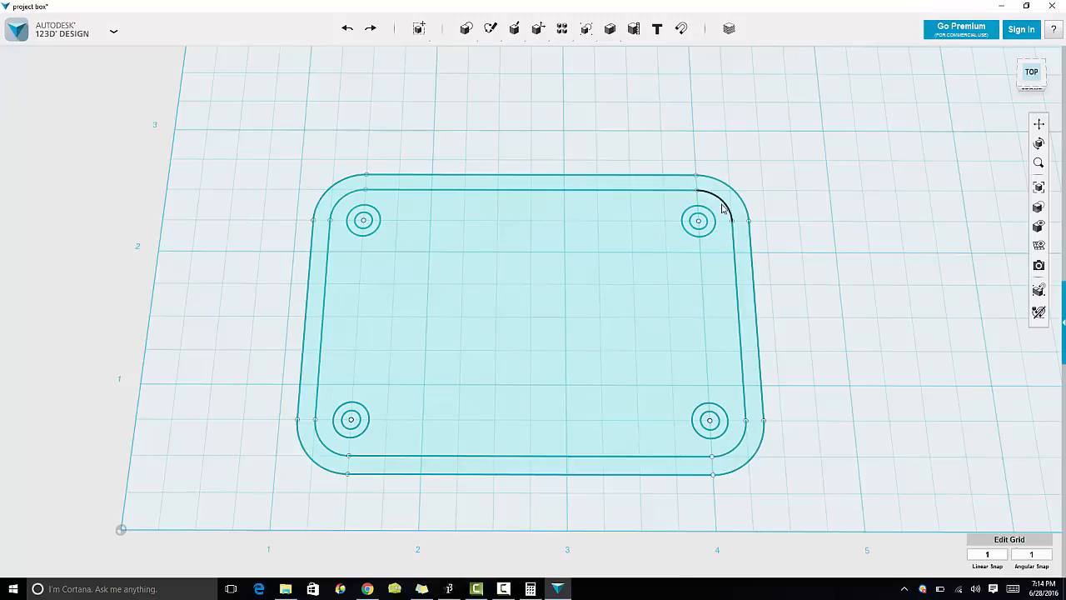
Step: Offset the inner lid profile inward by 0.02 in within the lid sketch
mouse_move(490, 31)
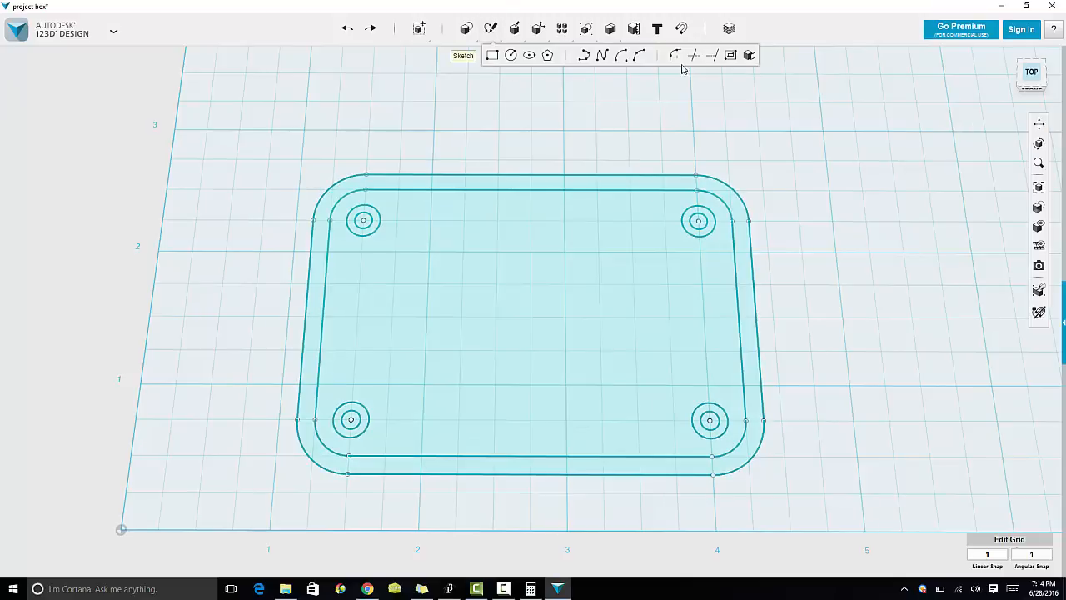
click(728, 59)
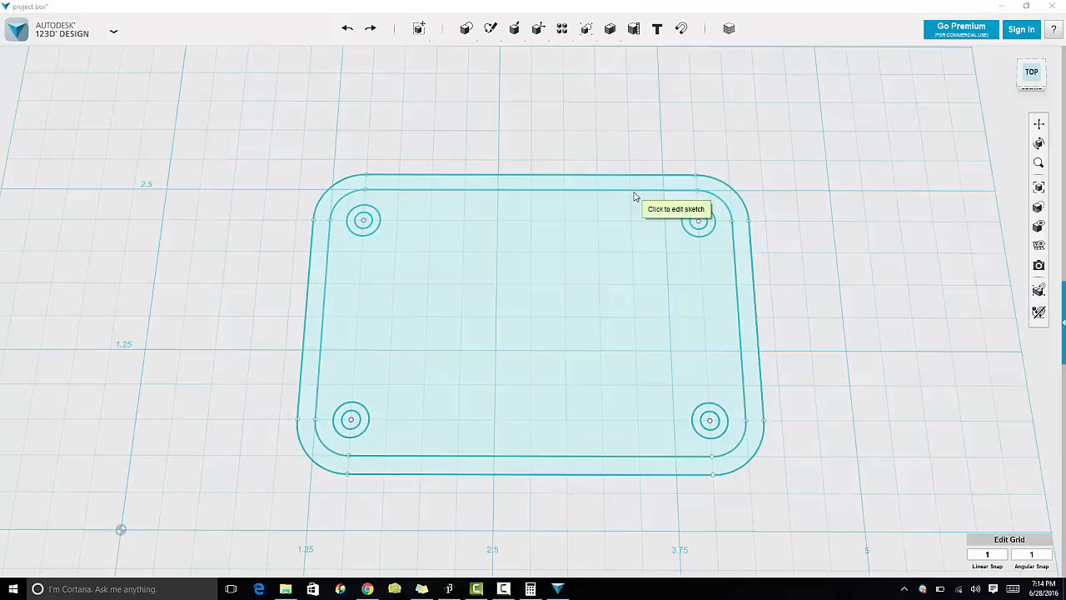
click(569, 221)
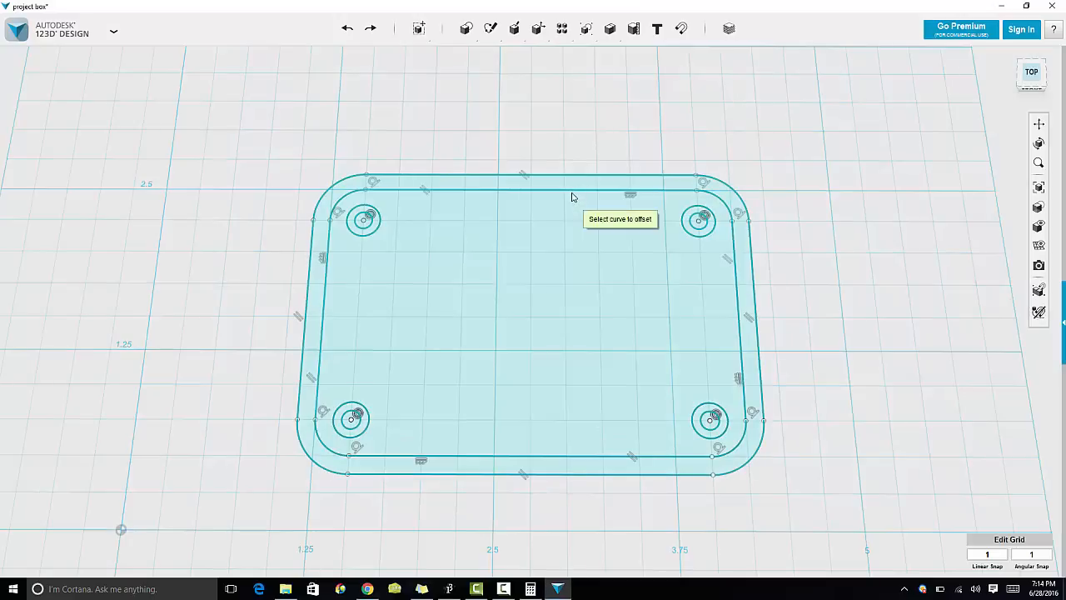
click(571, 198)
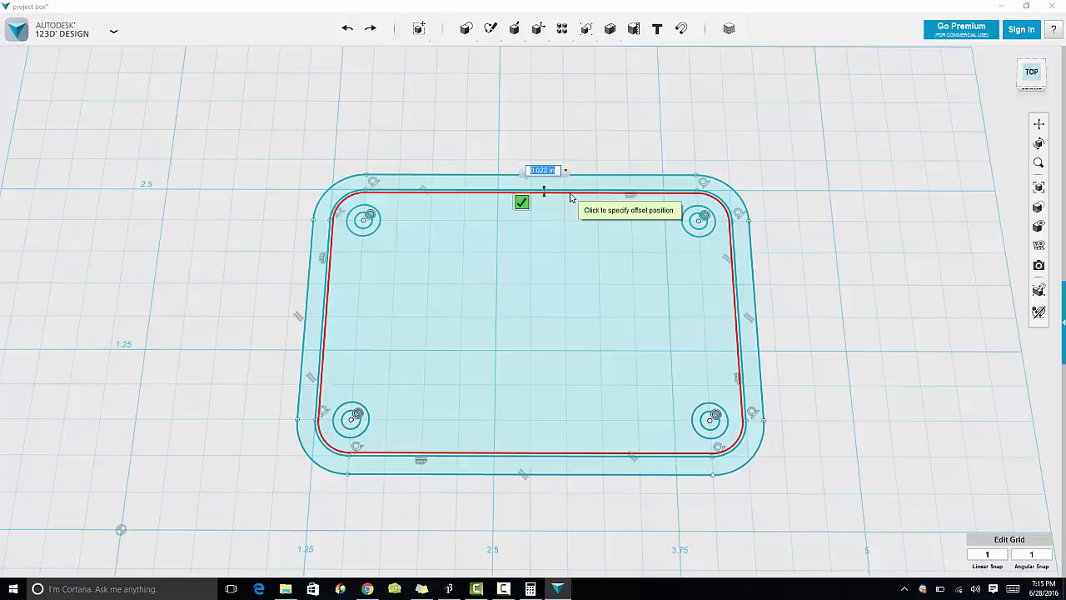
key(BackSpace)
text(0.01)
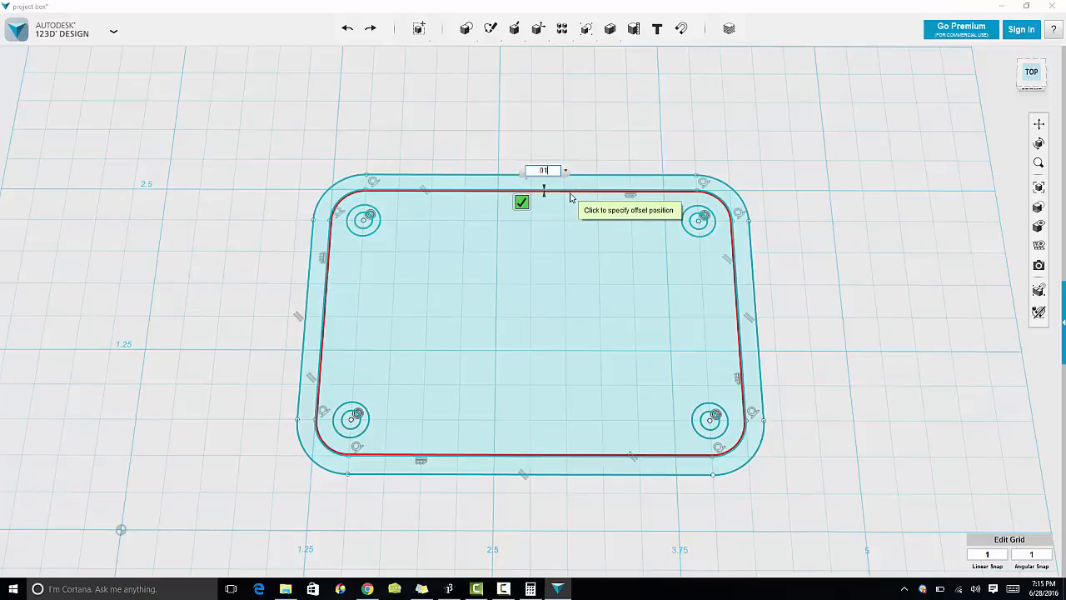
key(BackSpace)
key(BackSpace)
key(BackSpace)
text(.02)
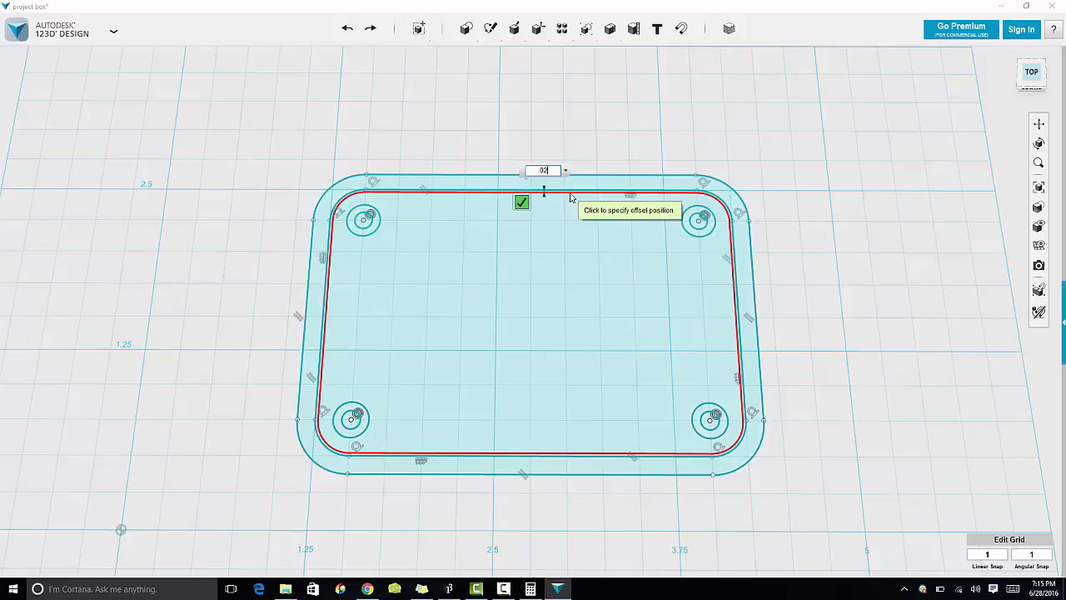
click(570, 196)
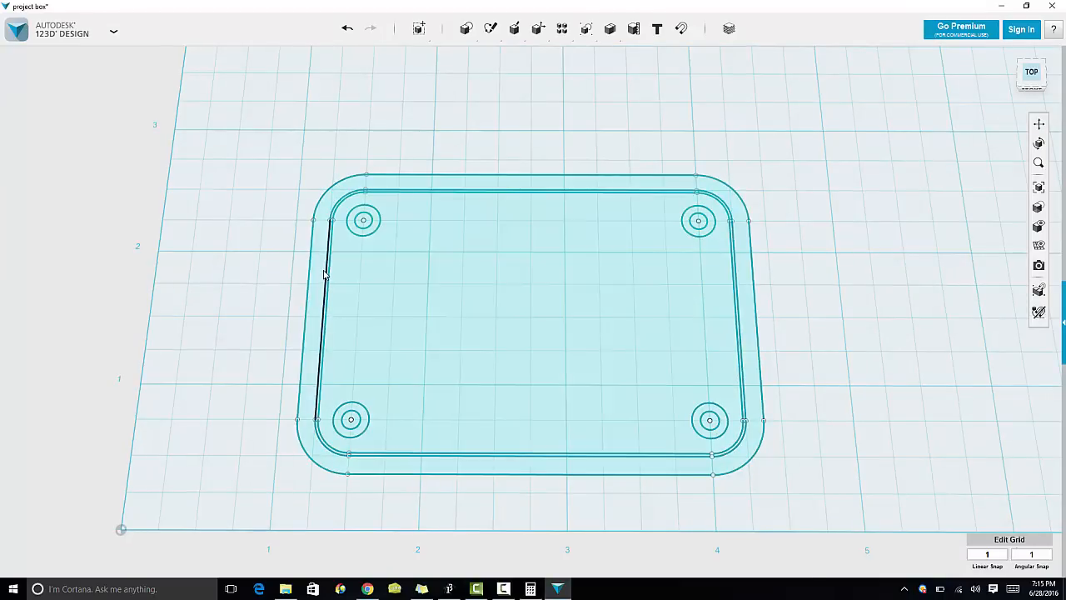
mouse_move(495, 33)
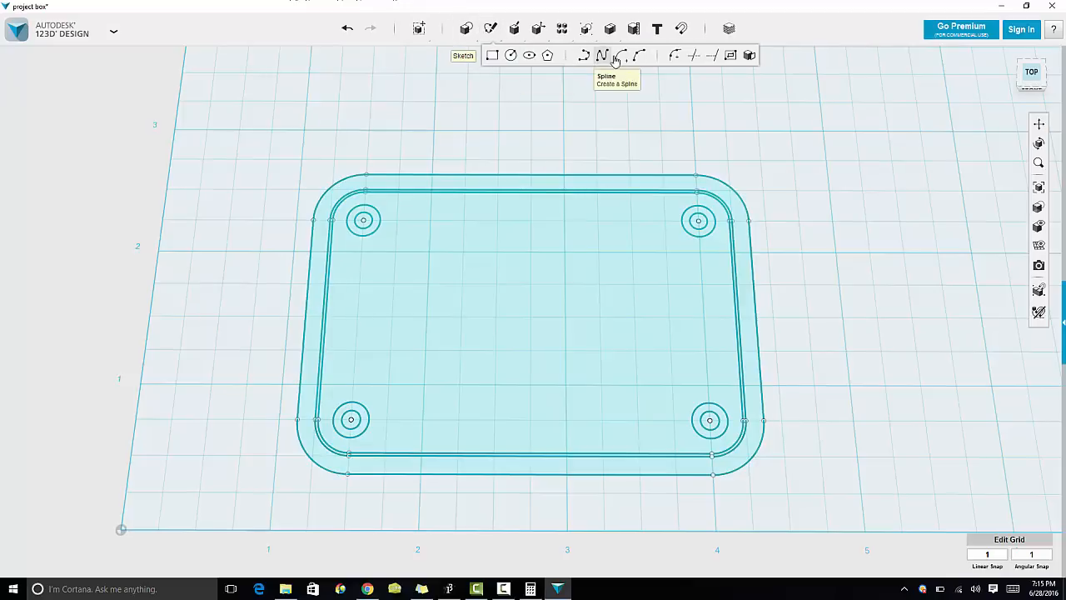
click(698, 59)
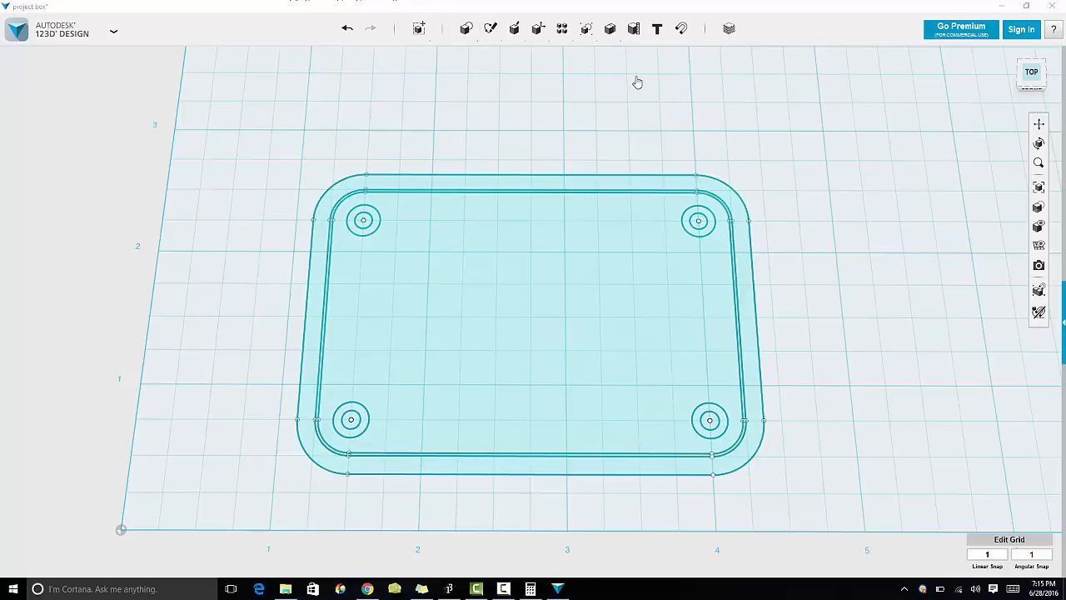
click(349, 189)
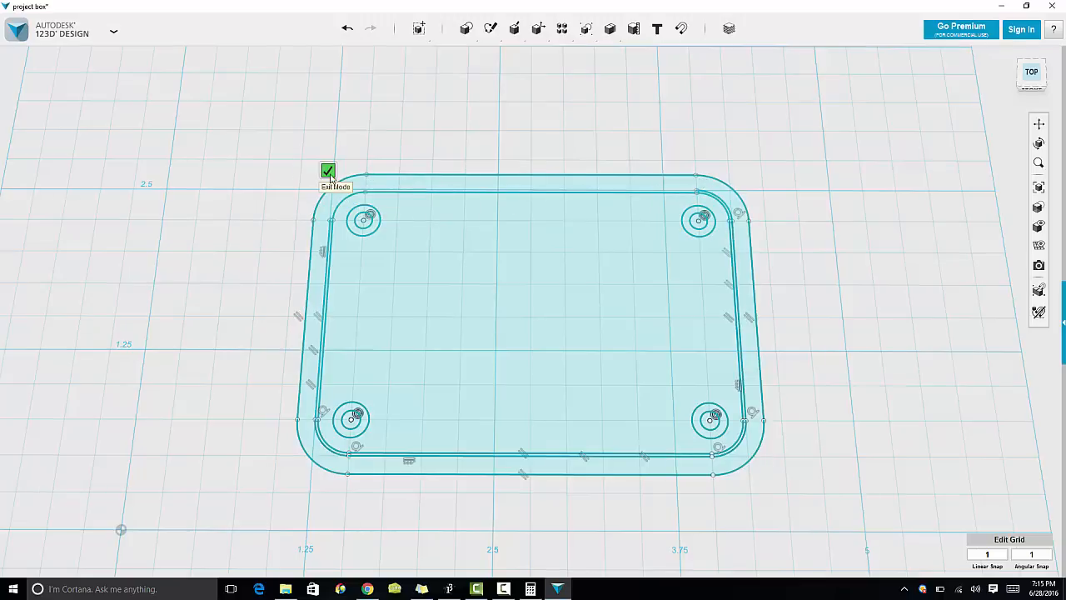
click(330, 175)
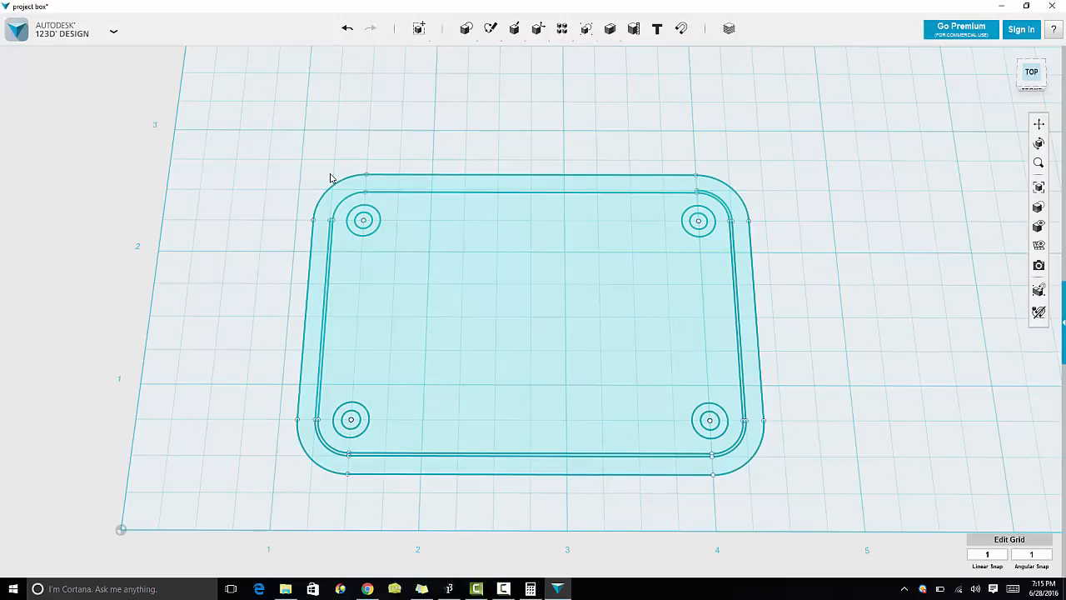
key(ctrl+z)
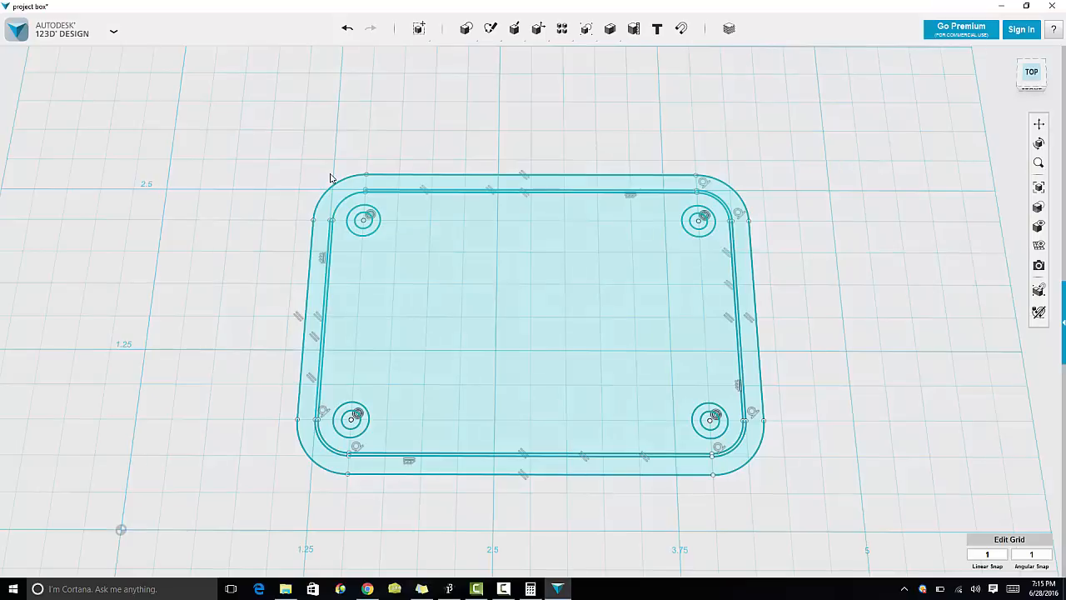
key(ctrl+z)
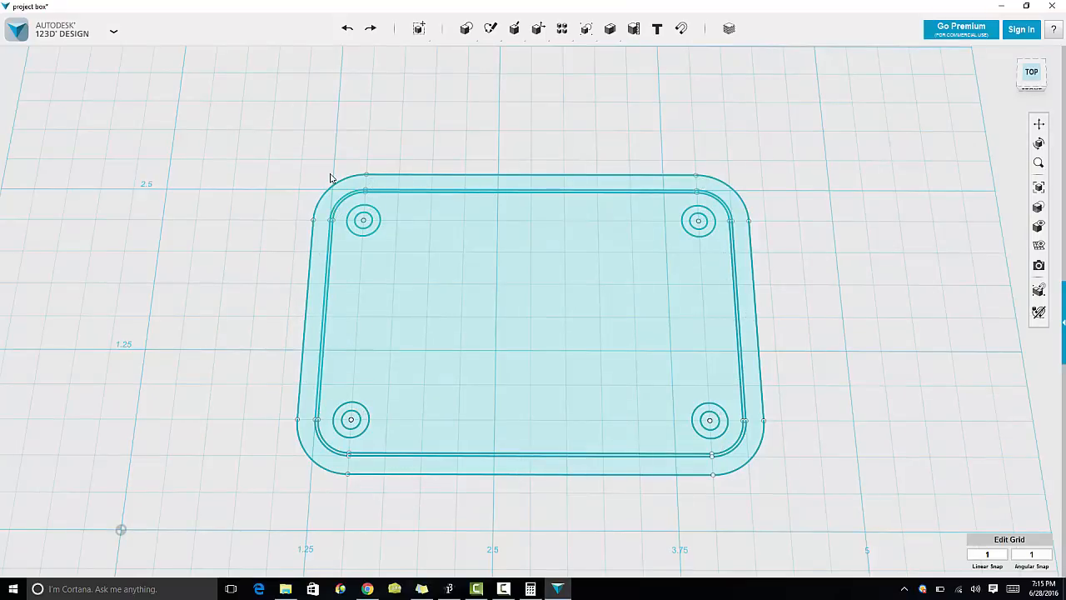
key(ctrl+y)
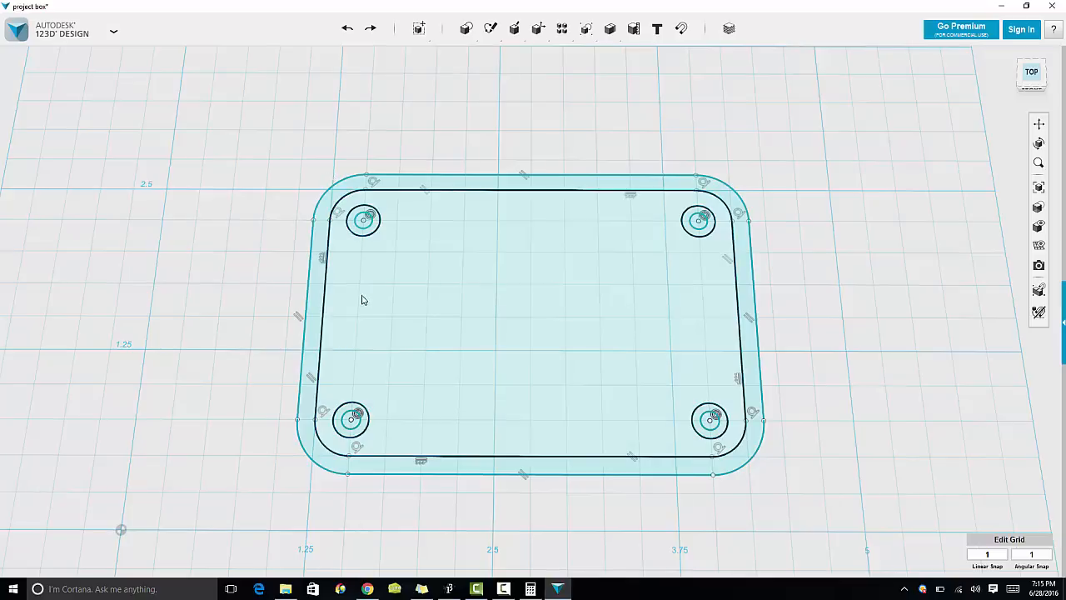
Step: Extrude the ring between the outer lid outline and the offset profile 0.125 in
click(311, 321)
click(376, 366)
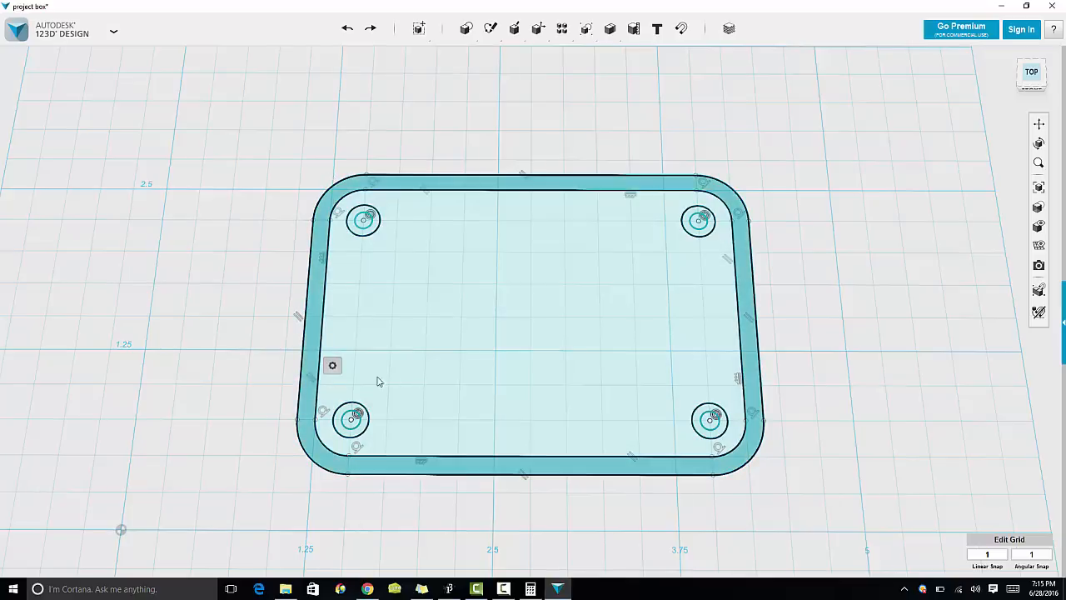
mouse_move(333, 363)
click(394, 366)
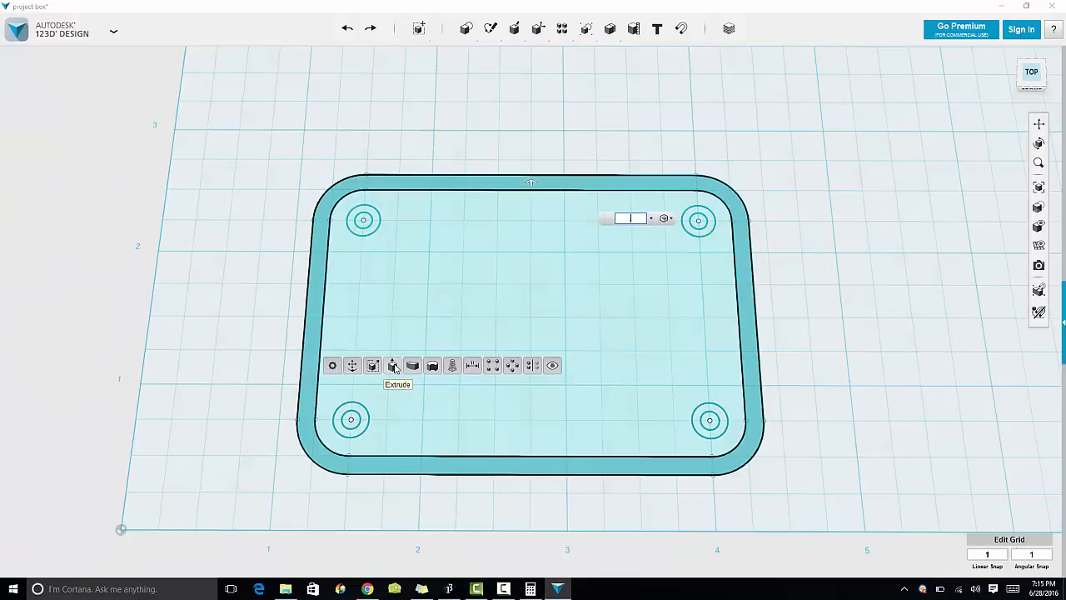
text(.125)
key(Return)
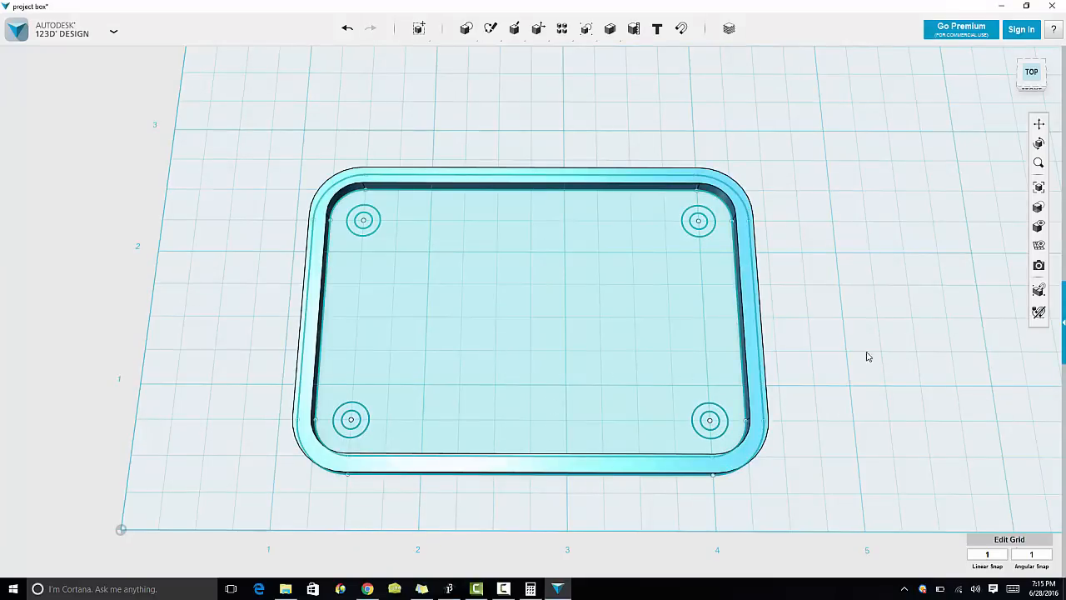
Step: Extrude the inner lid profile upward to form the raised step of the lid
click(722, 343)
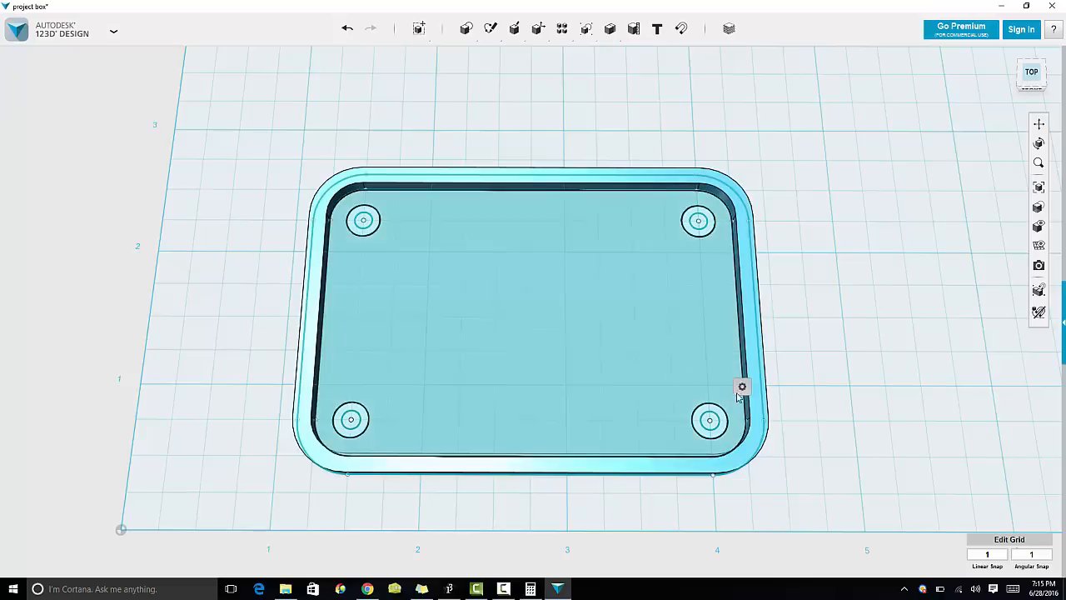
mouse_move(741, 391)
click(801, 387)
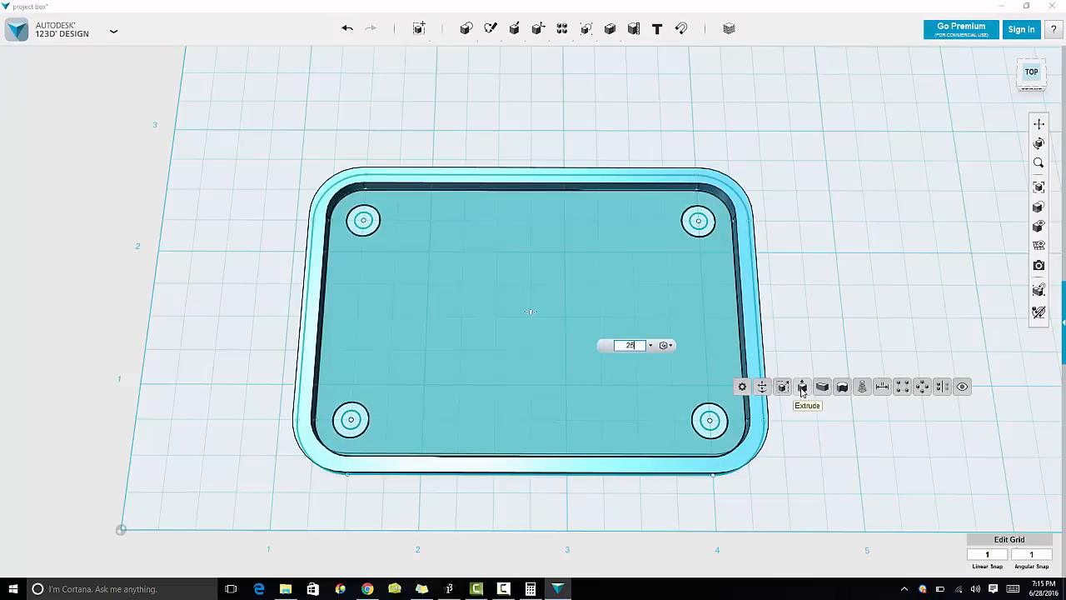
text(0.4)
key(Return)
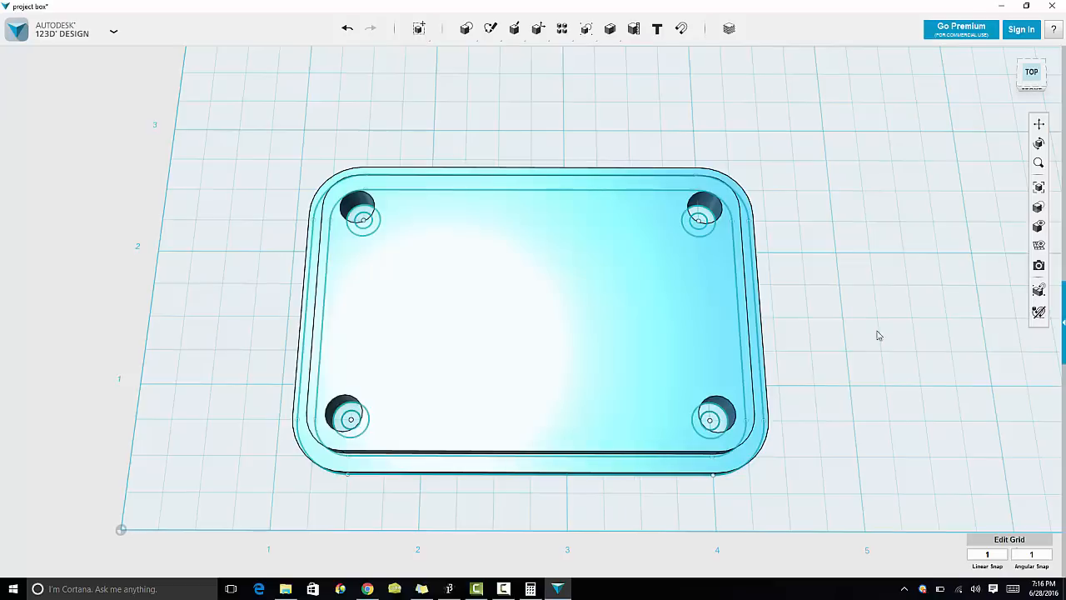
Step: Hide all sketches and orbit the view to inspect the stepped lid
mouse_move(1038, 226)
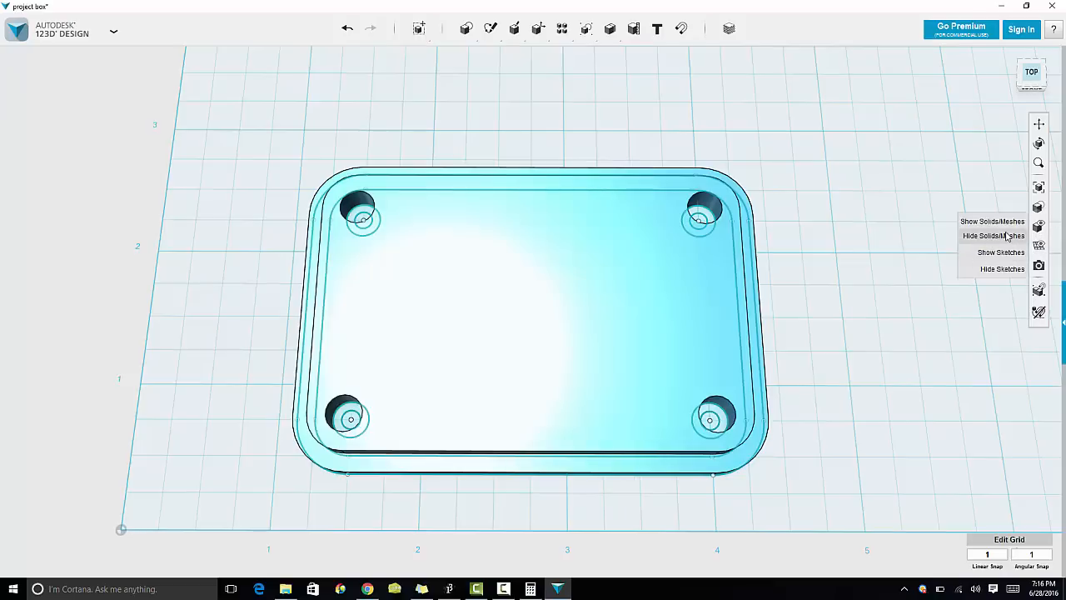
click(1005, 269)
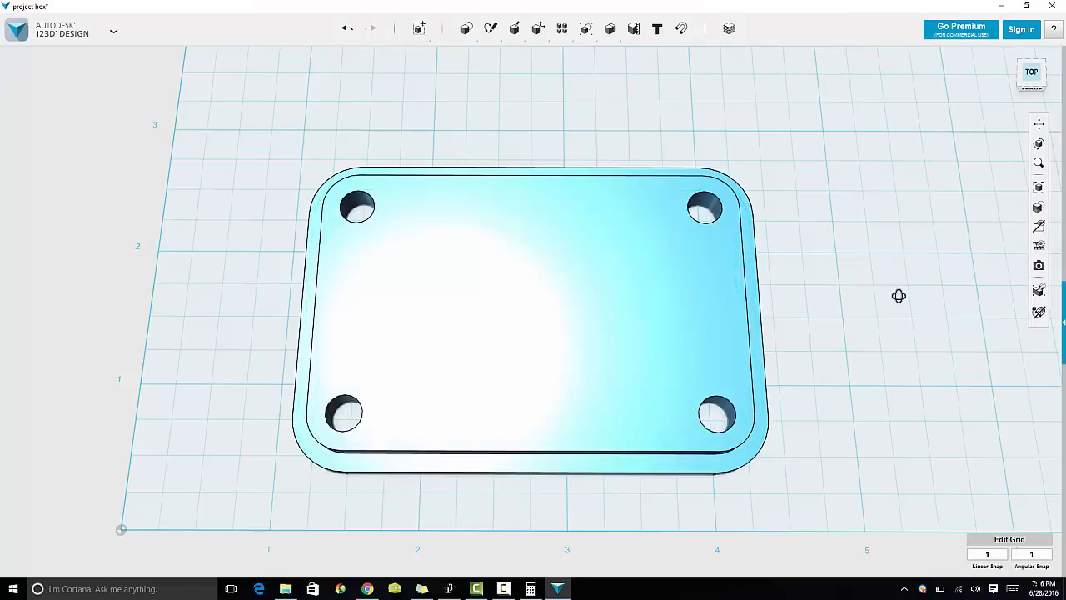
mouse_move(899, 297)
right_down()
mouse_move(866, 297)
mouse_move(937, 259)
right_up()
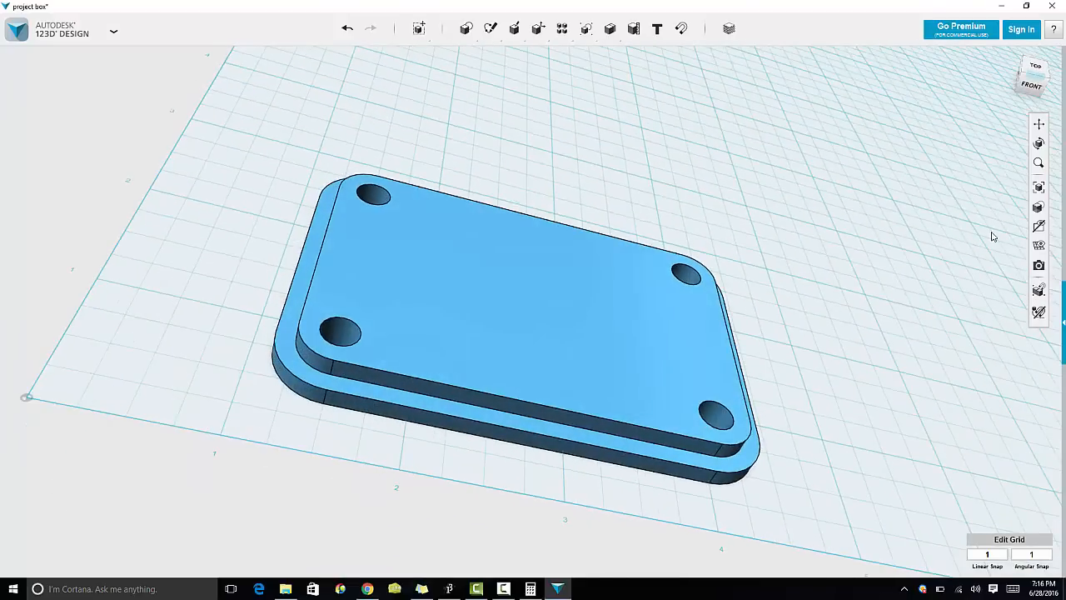
Step: Change the display mode so the box body is shown again alongside the lid
mouse_move(1037, 214)
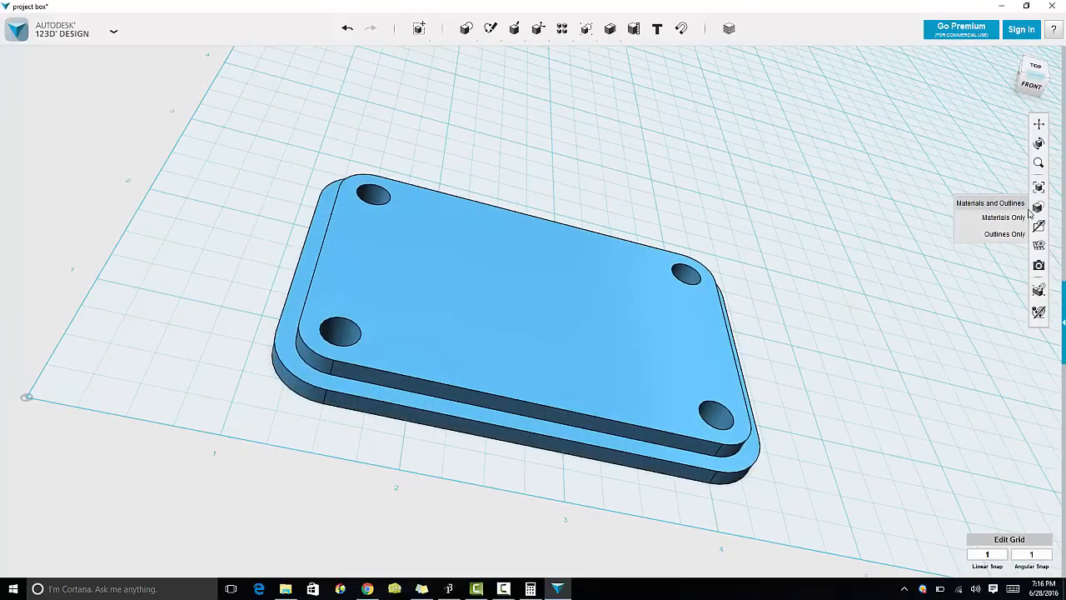
click(1009, 229)
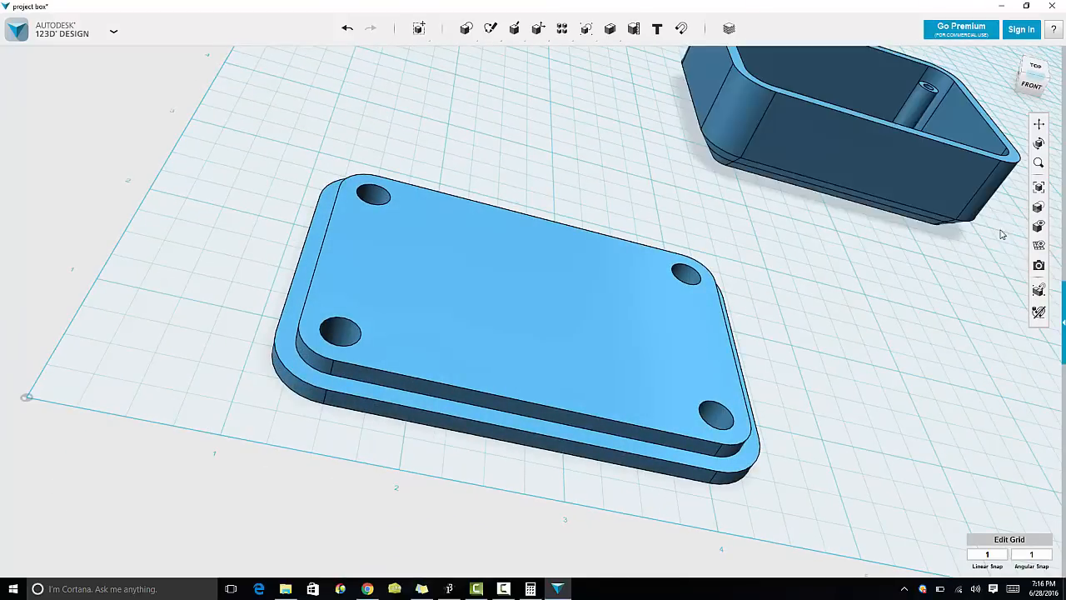
right_drag(901, 307, 904, 281)
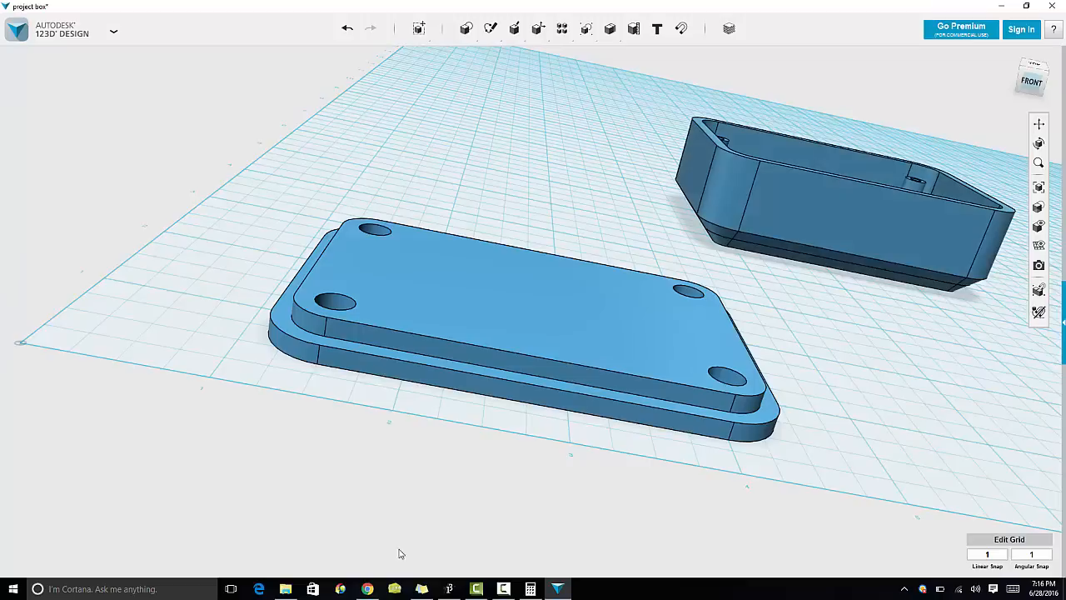
click(367, 588)
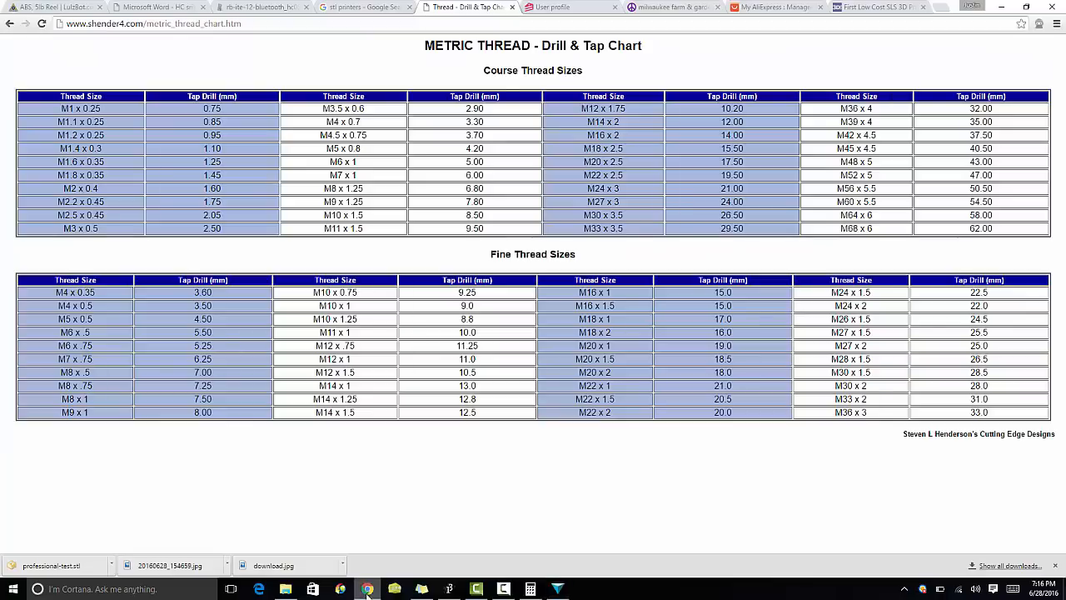
click(568, 7)
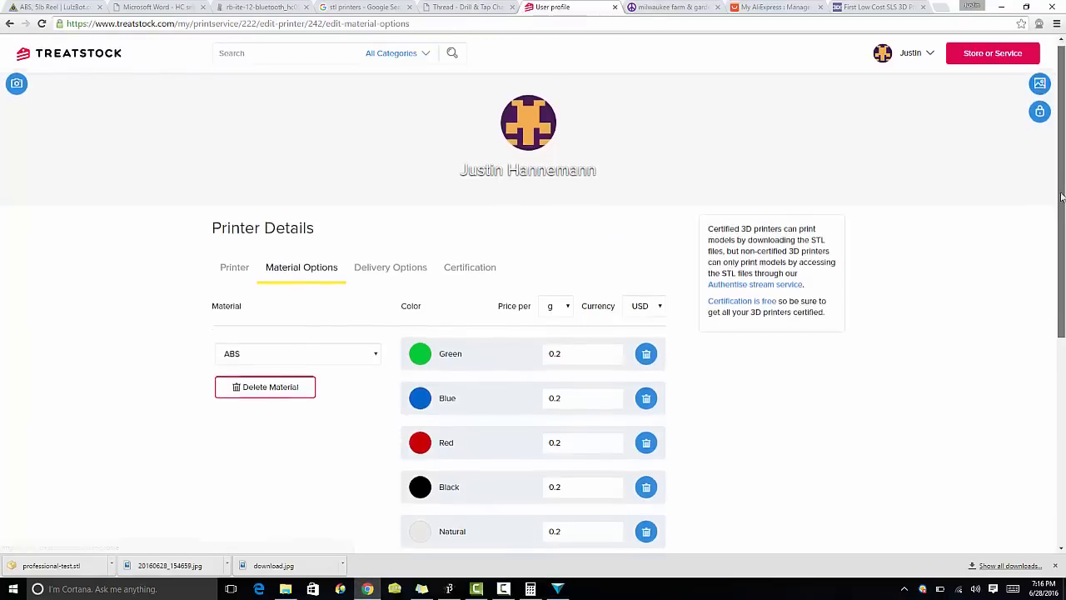
scroll(1051, 274, down, 2)
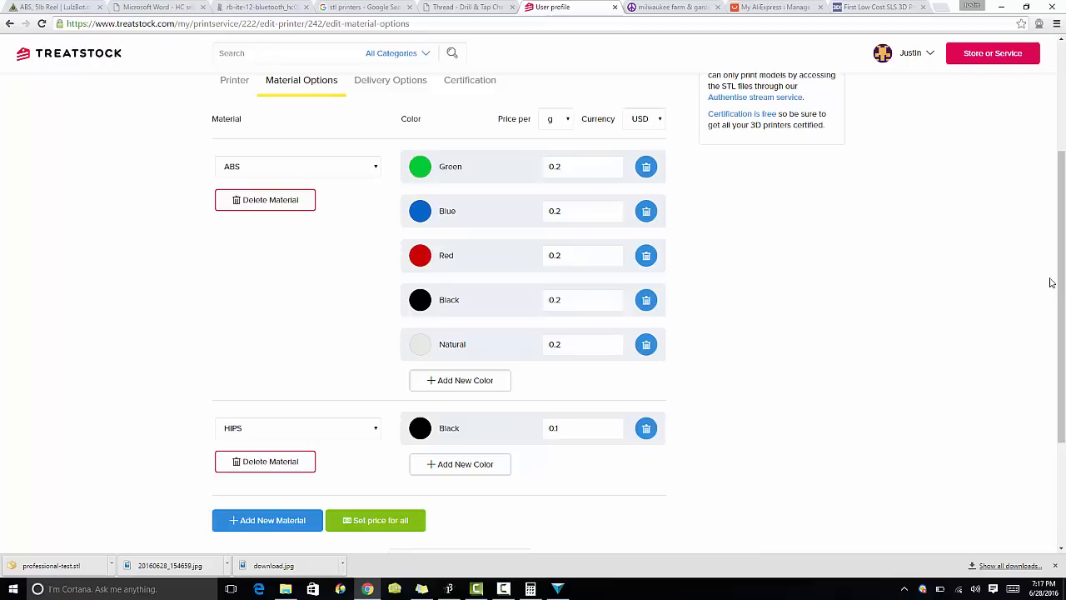
click(559, 588)
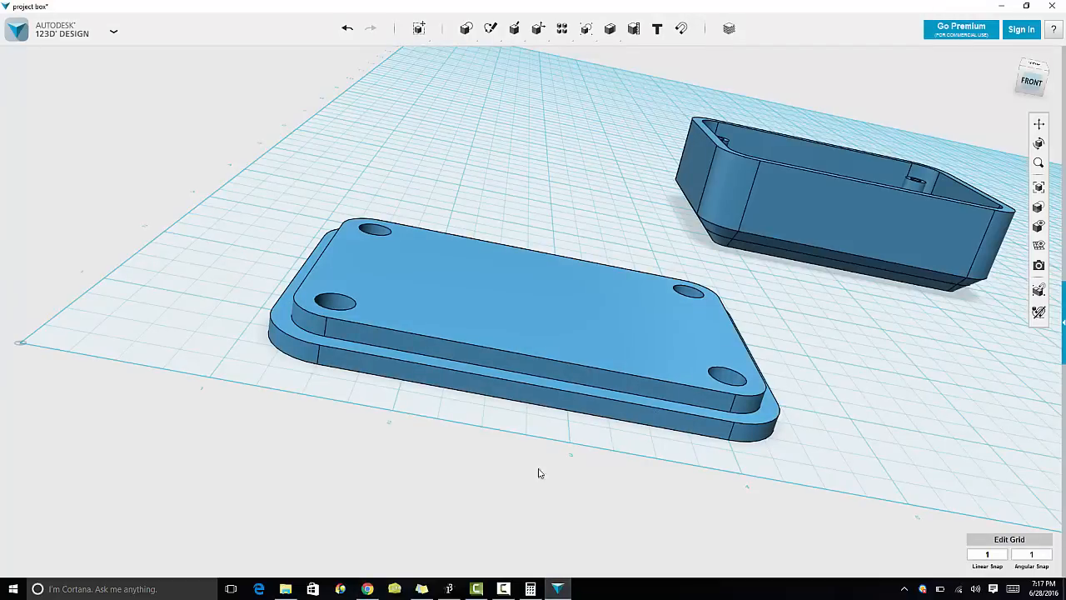
click(367, 588)
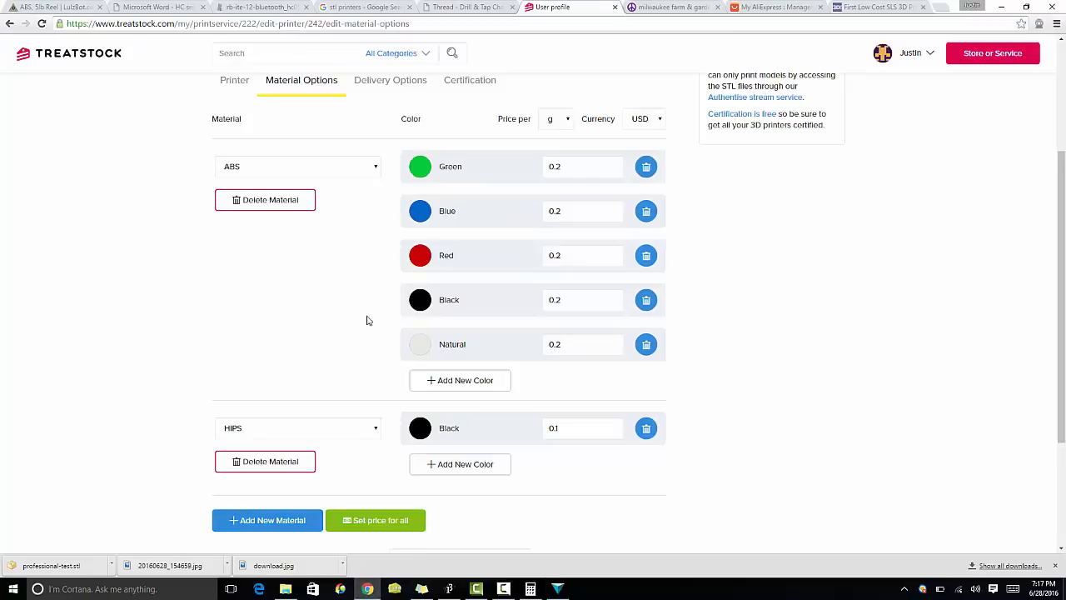
click(367, 588)
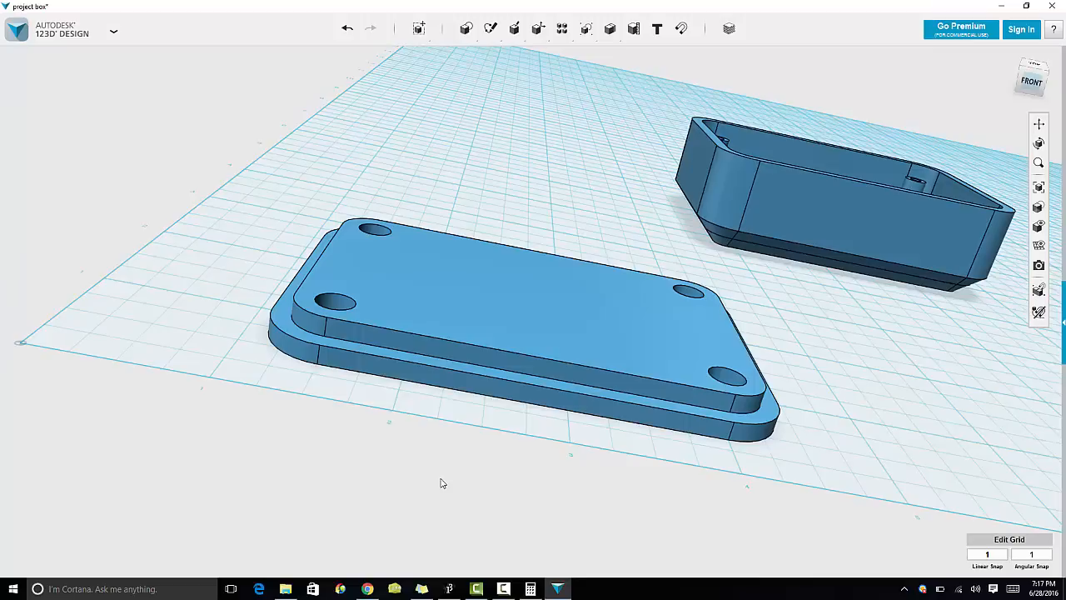
Step: Save the project to the computer
click(114, 31)
mouse_move(74, 109)
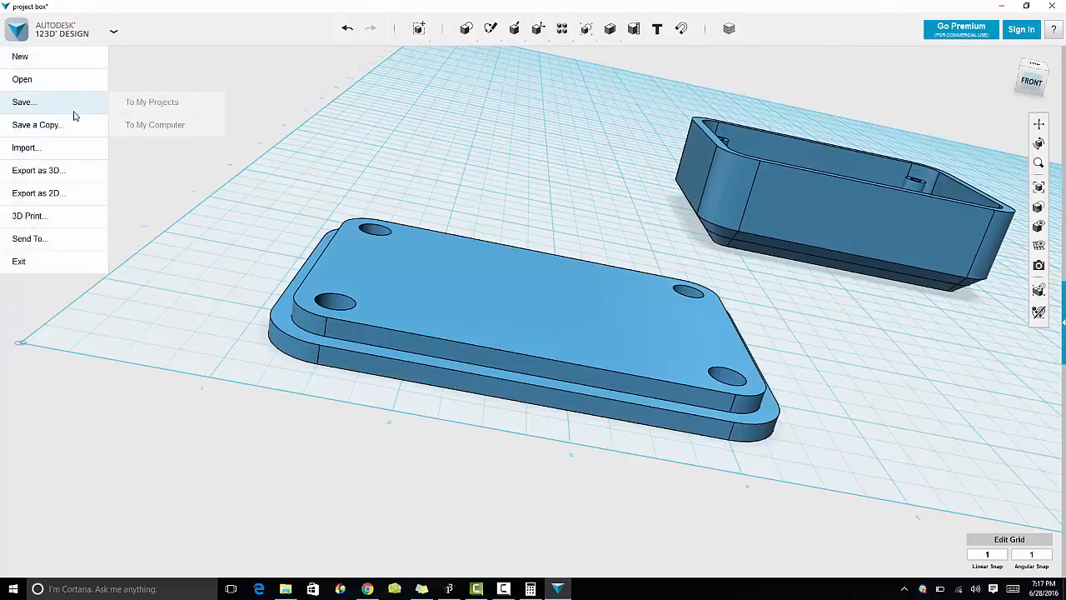
click(133, 125)
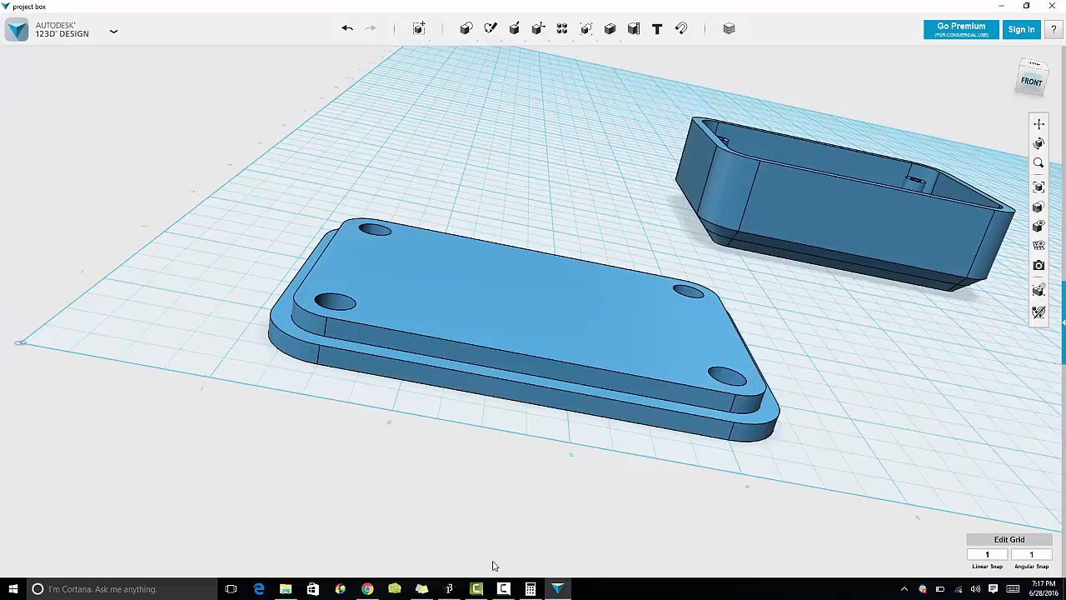
mouse_move(508, 589)
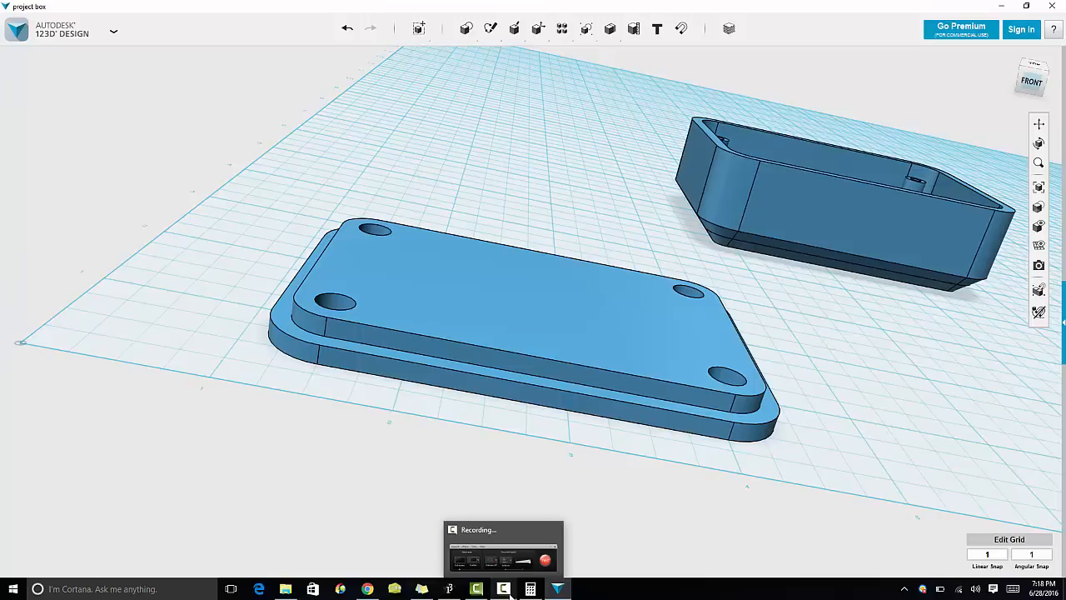
click(508, 592)
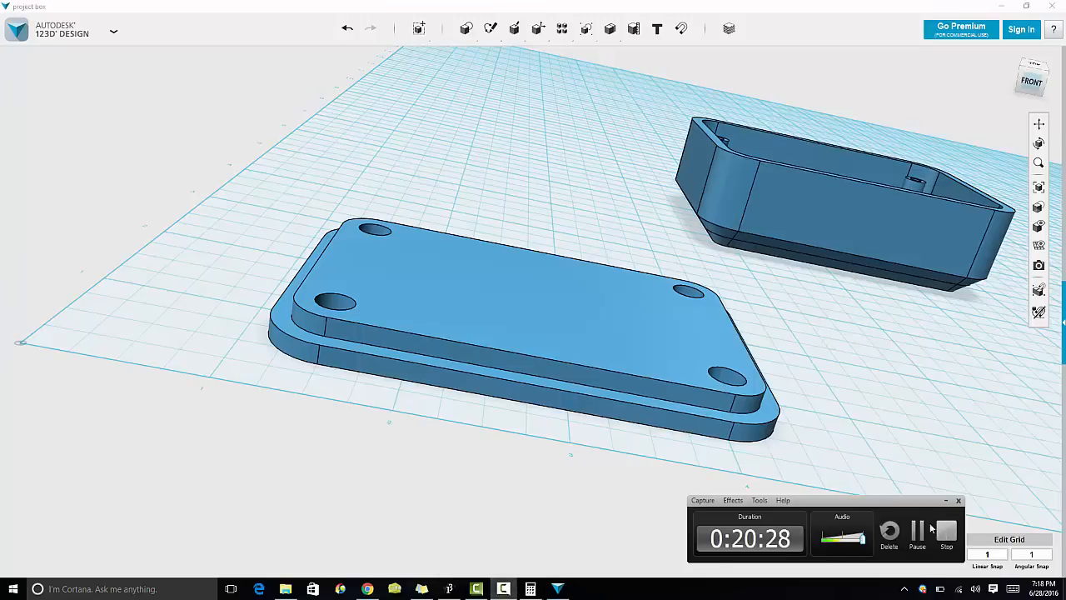